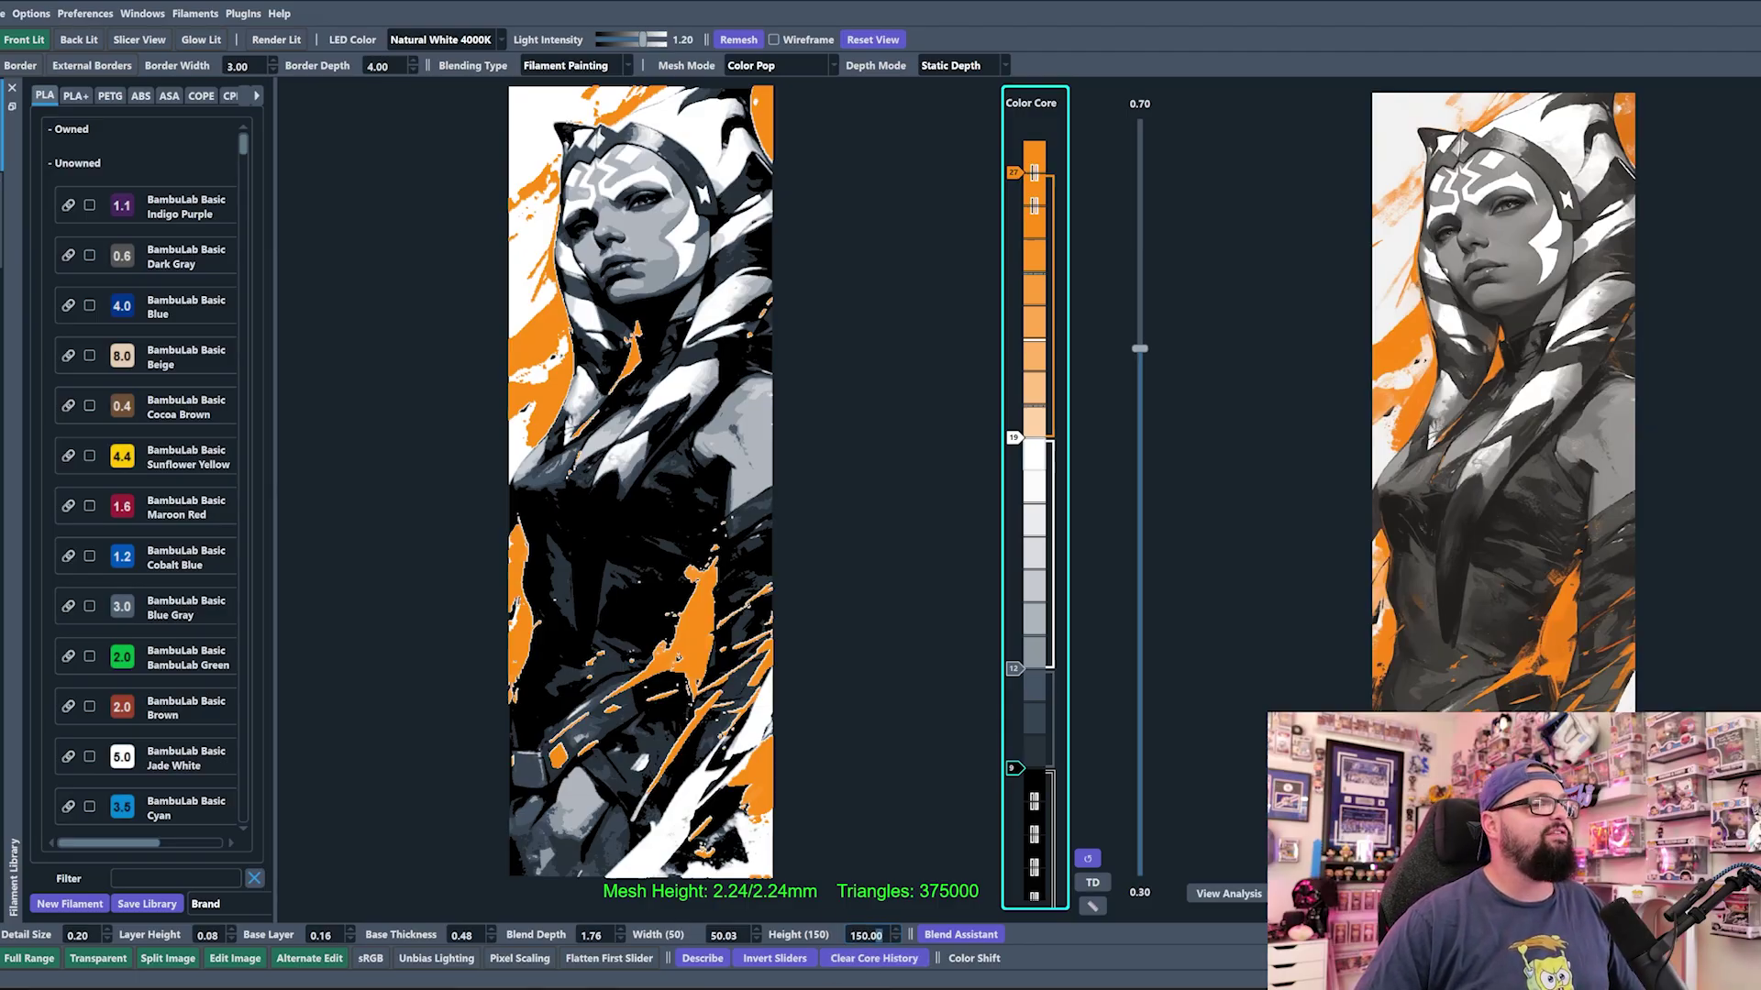
Step: Try a 200 mm model height, then set it back to 150 mm
key("shift+Tab")
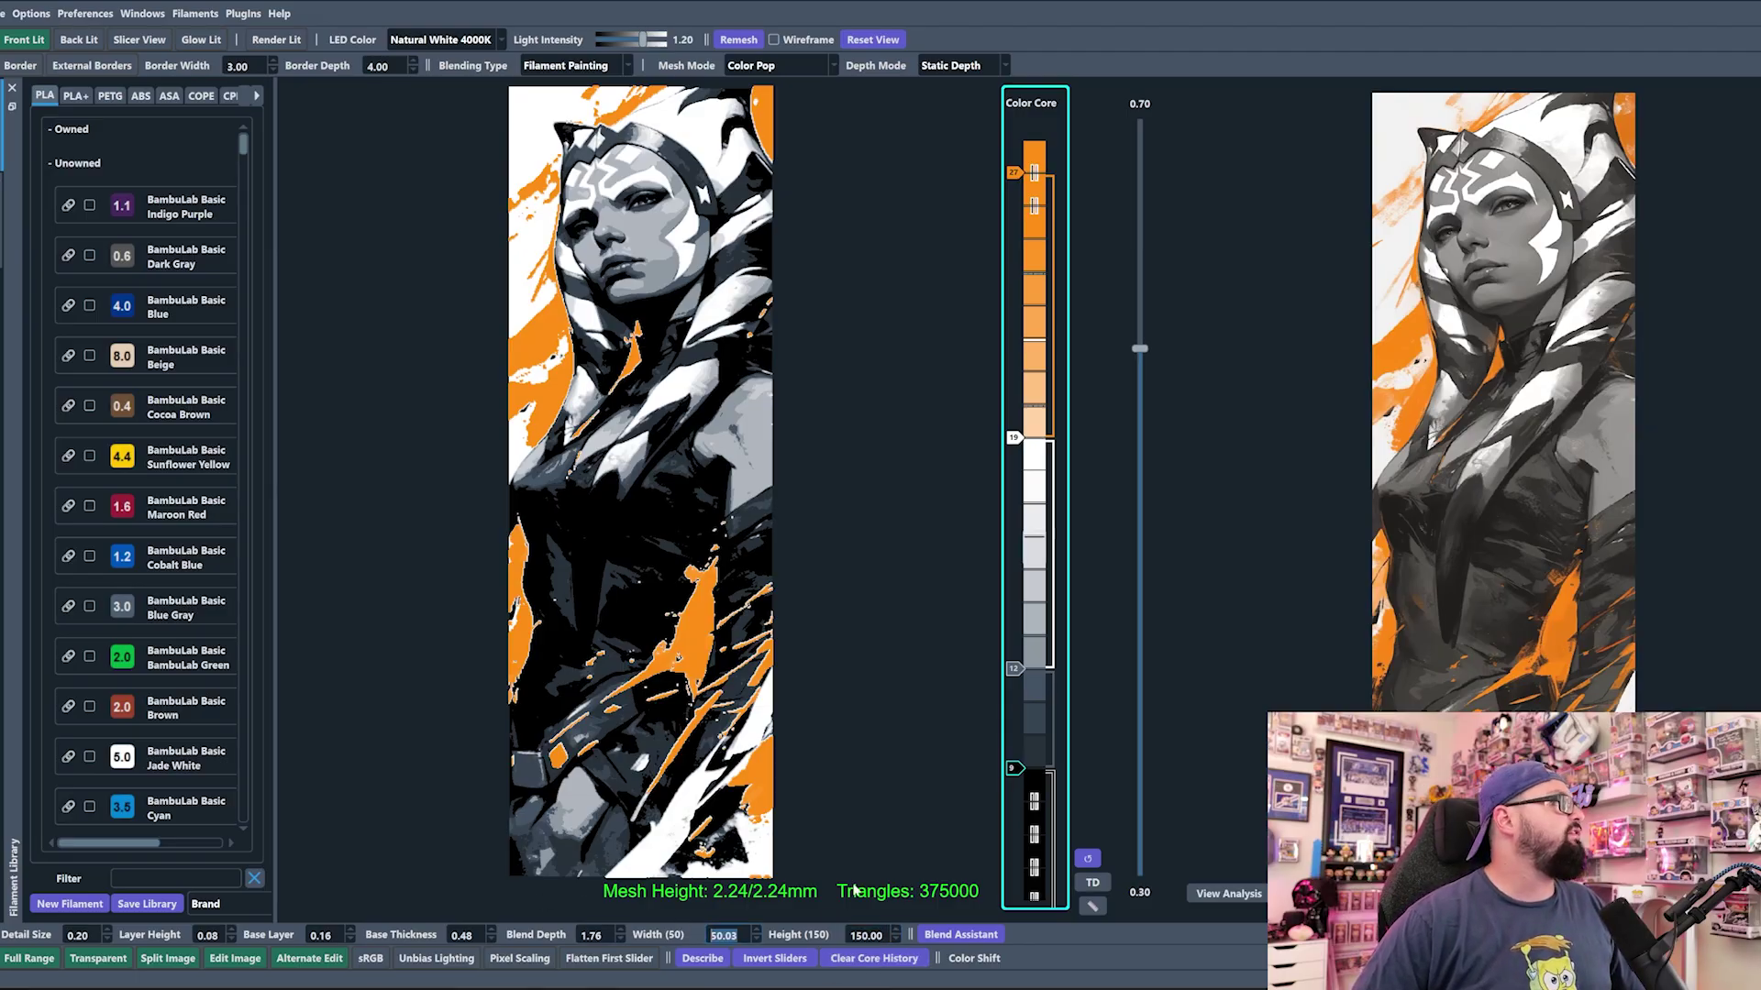
key("Tab")
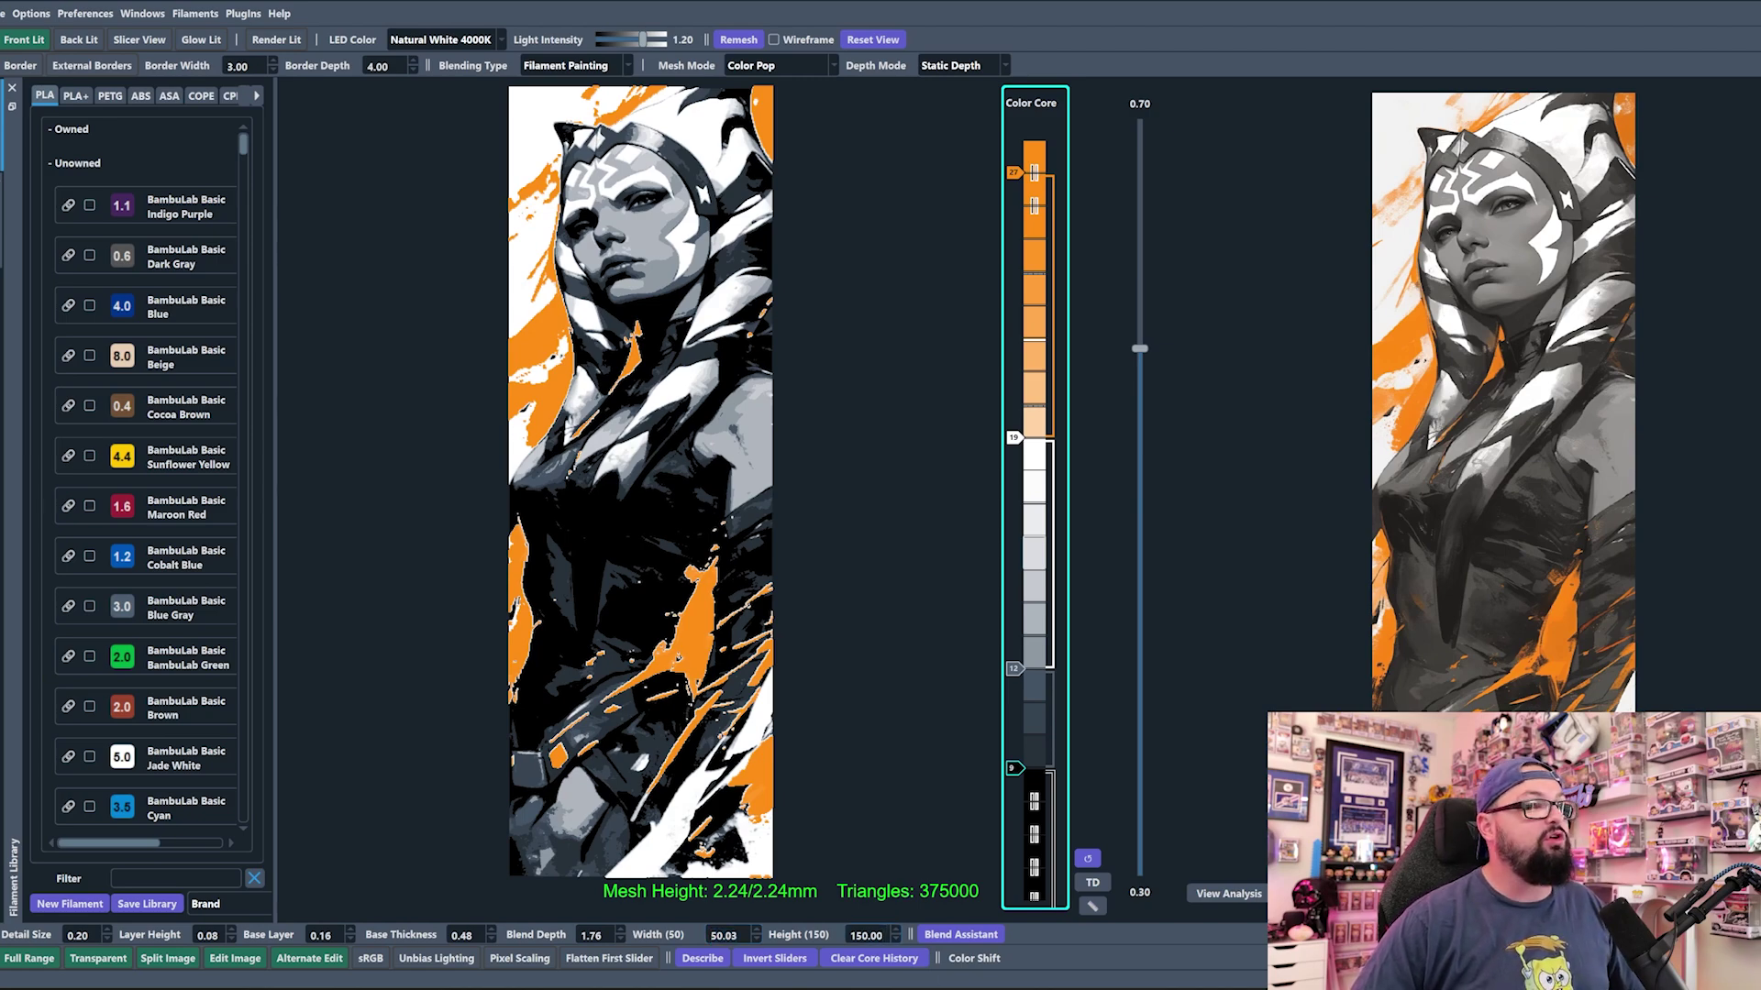
type("200")
key("Return")
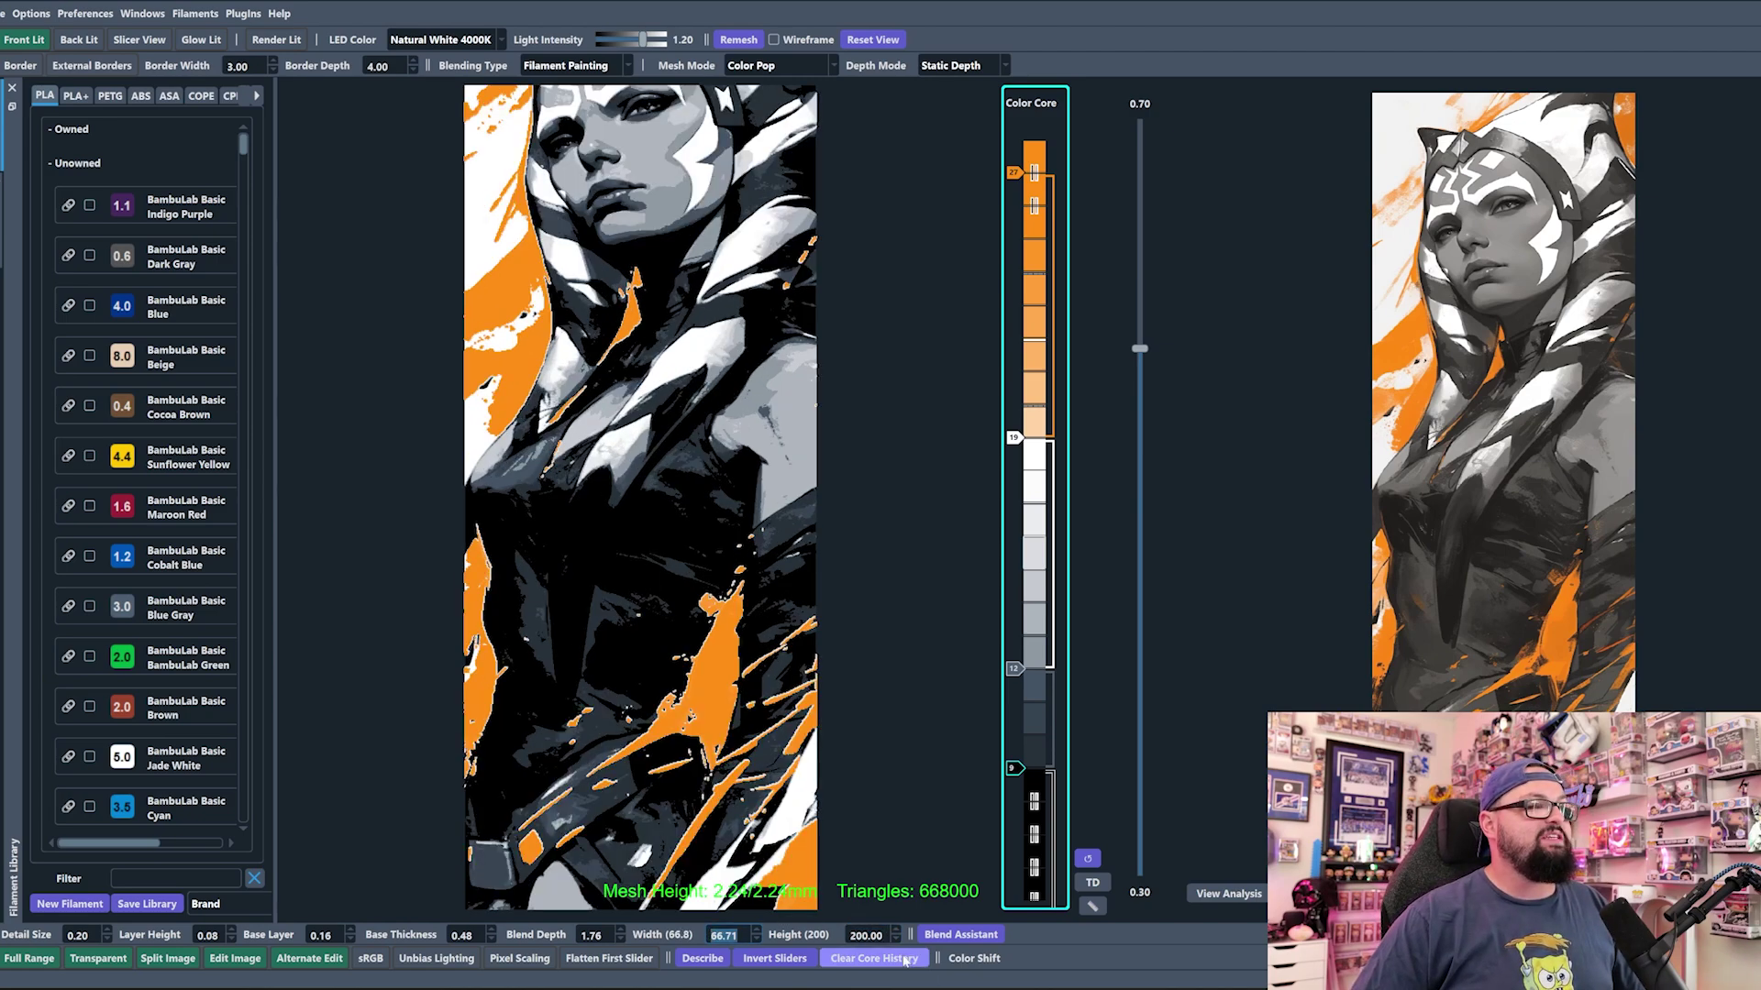
type("150")
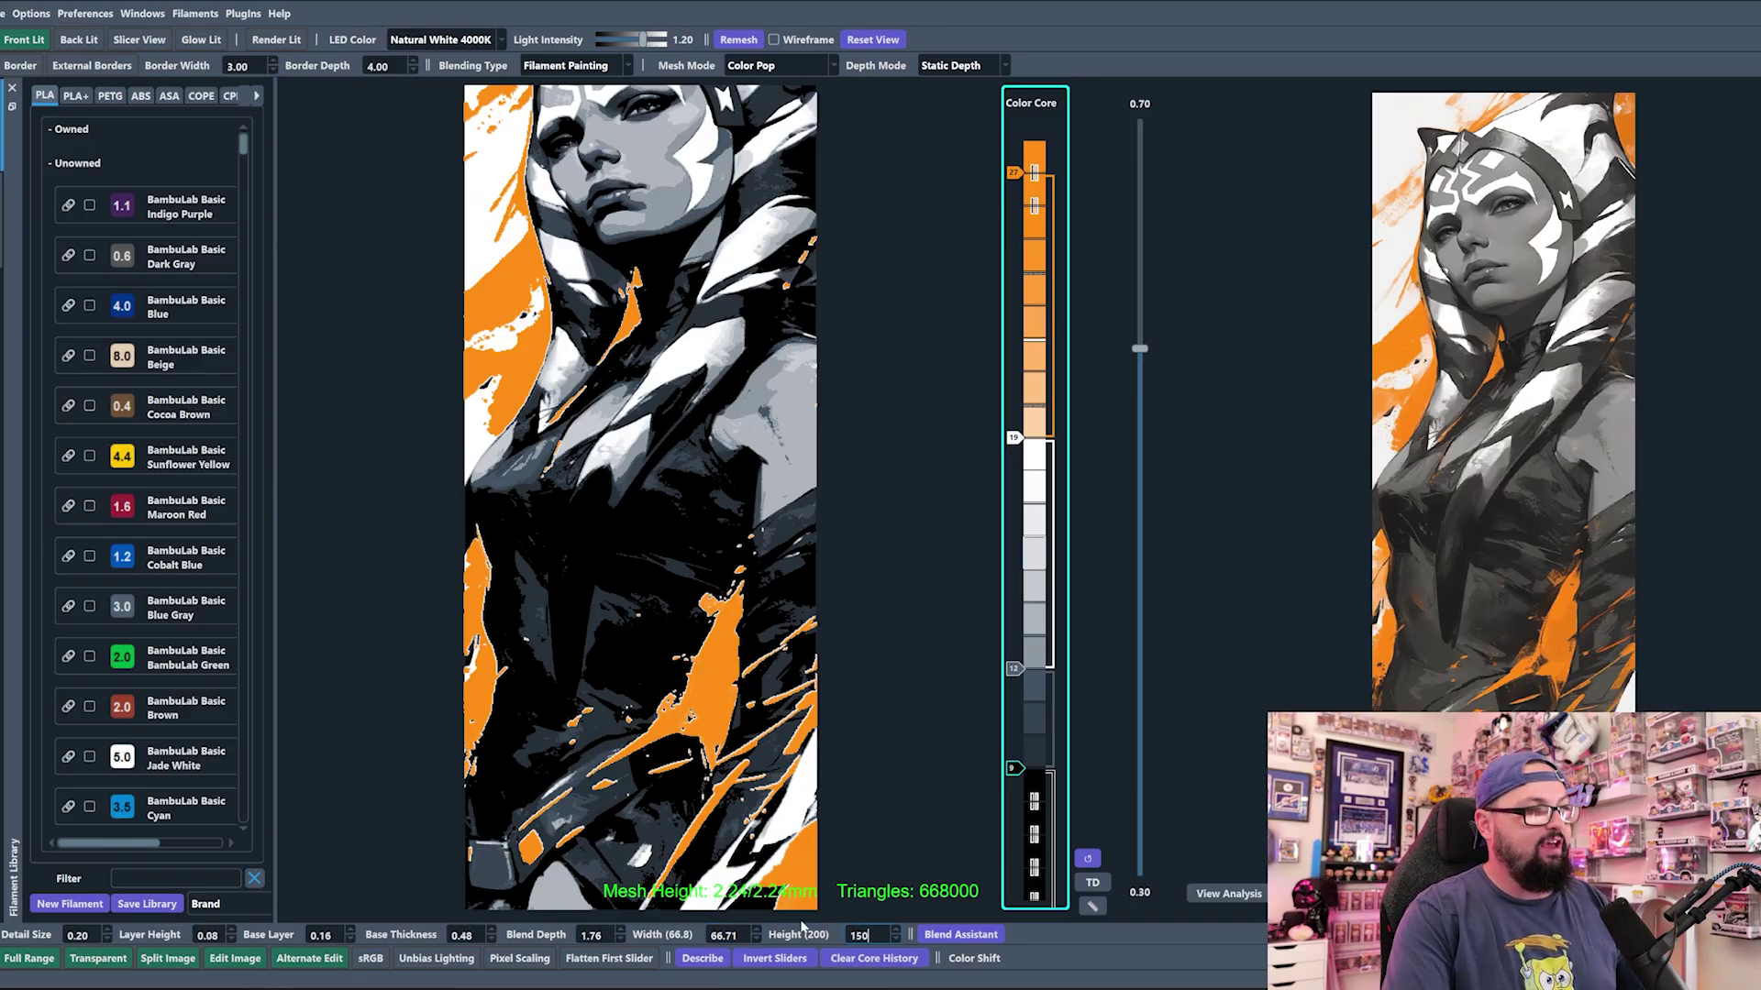
key("Return")
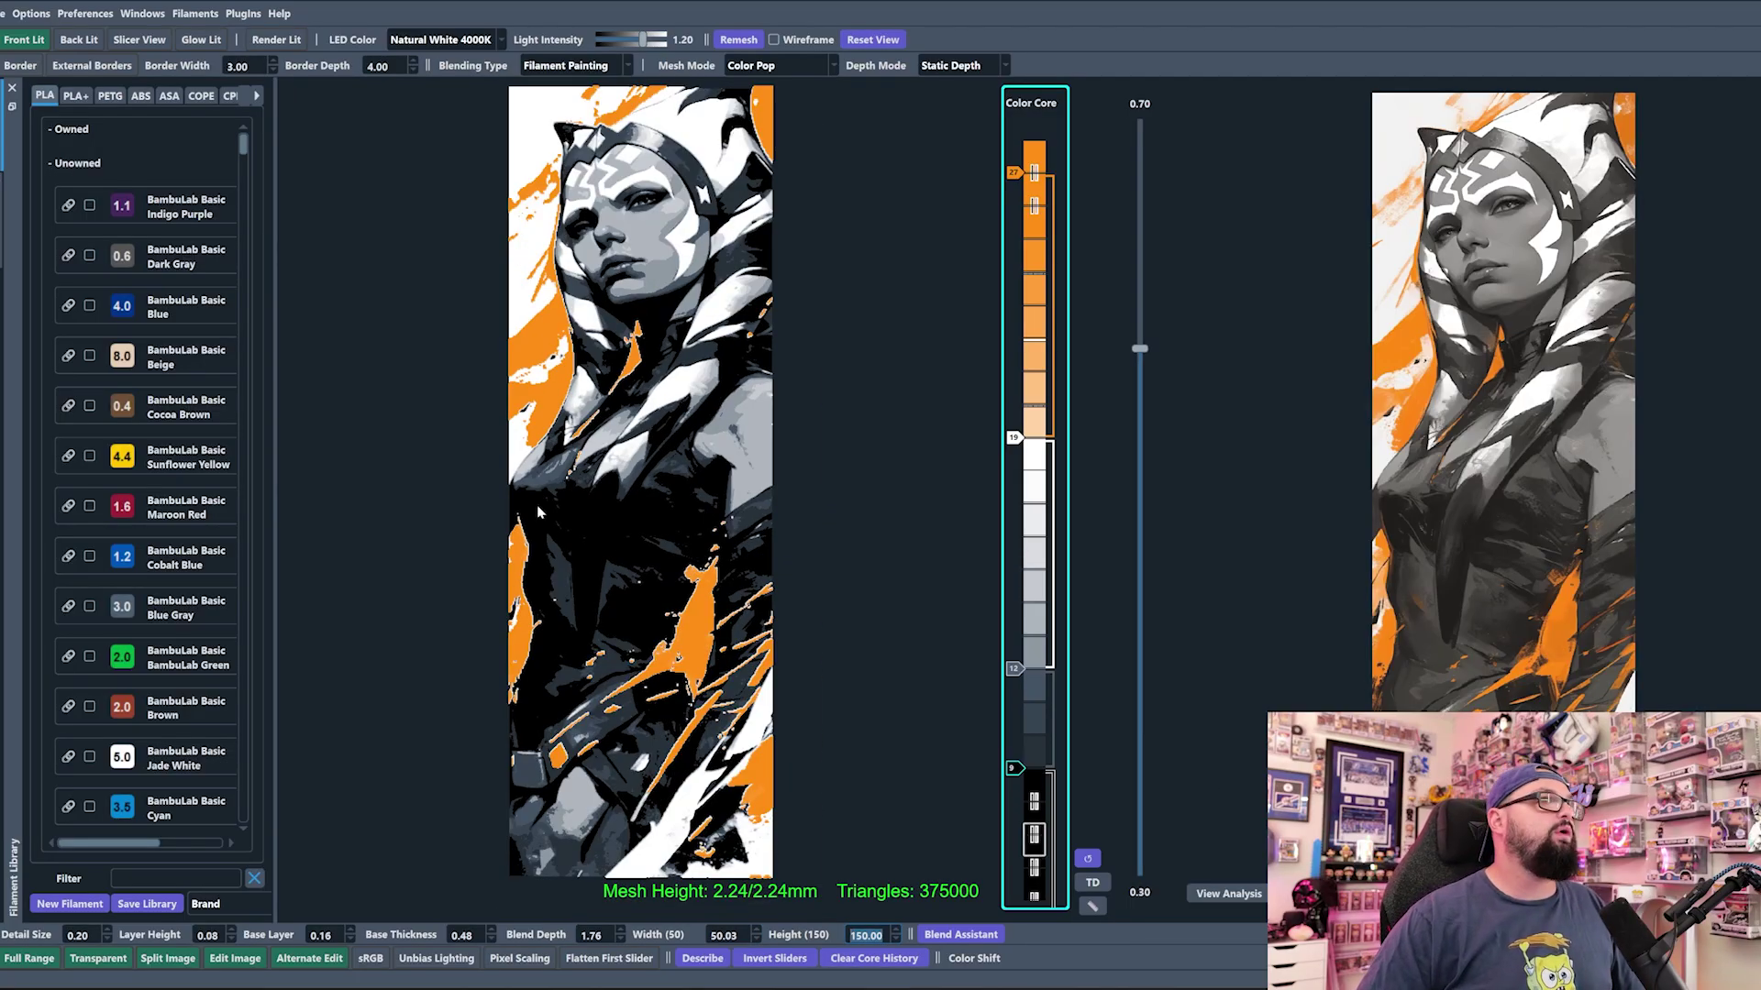
Step: Test the color-change layers 12 and 9, then nudge the slider range to 0.69 and 0.31
scroll(597, 510, "down", 3)
left_click_drag(596, 510, 826, 568)
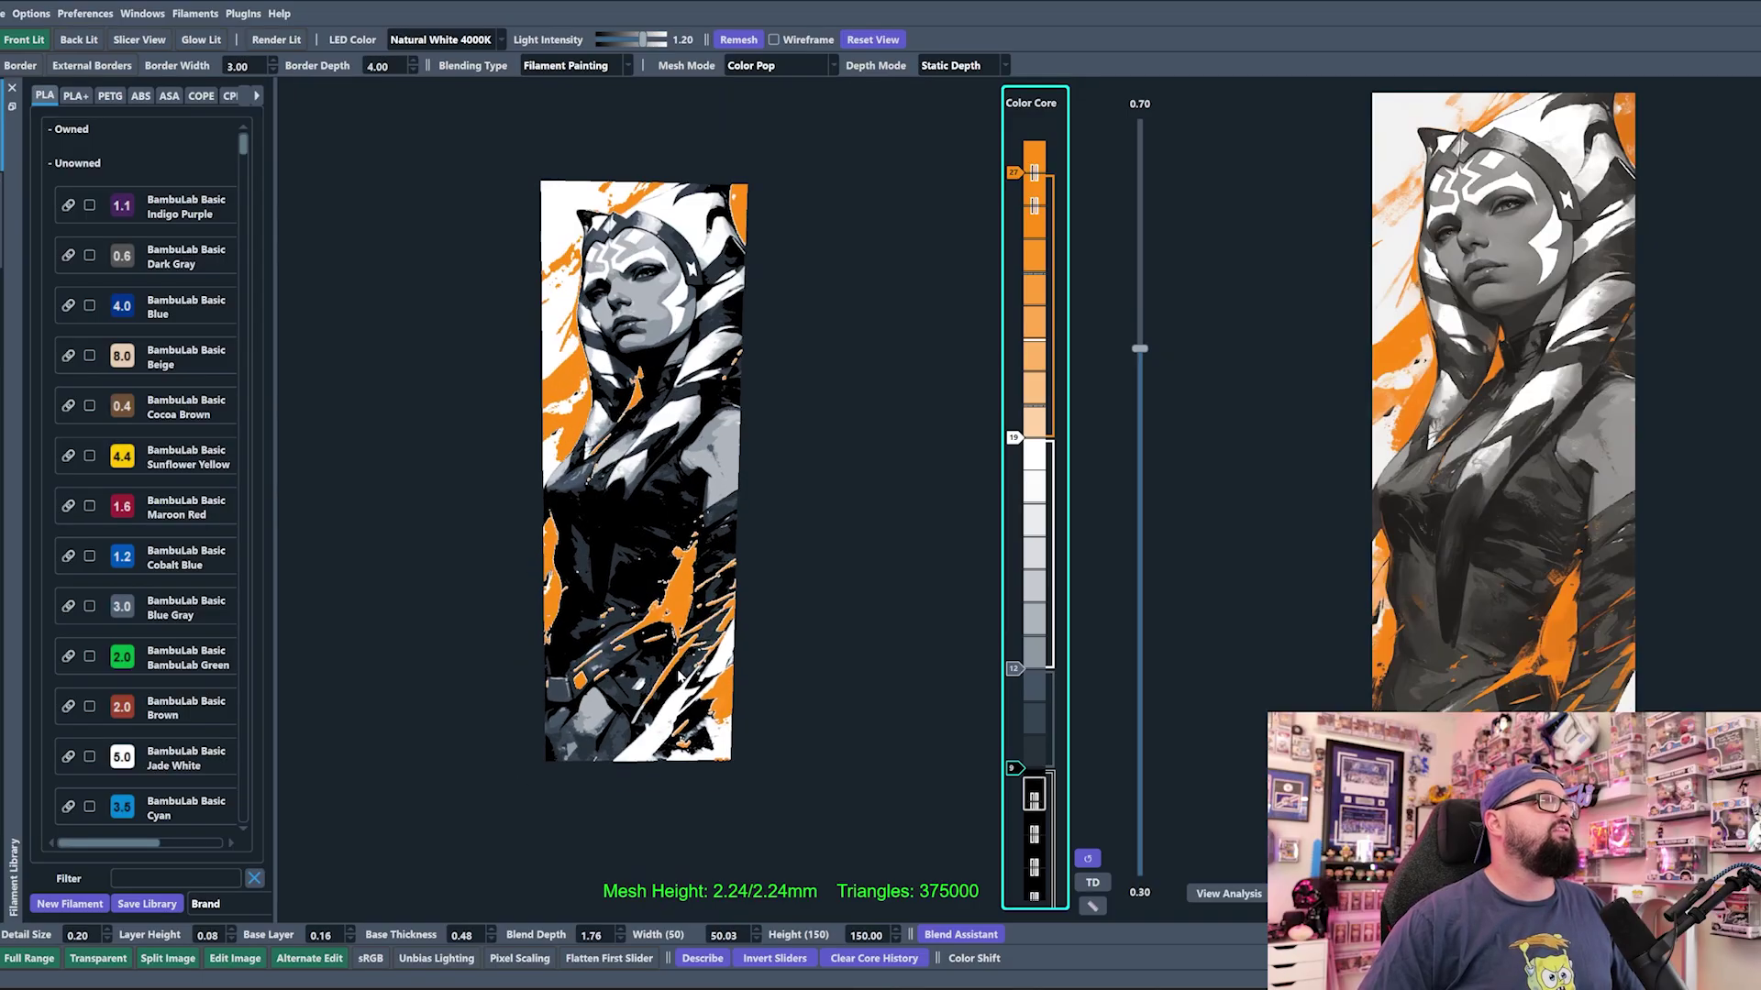
left_click(1016, 672)
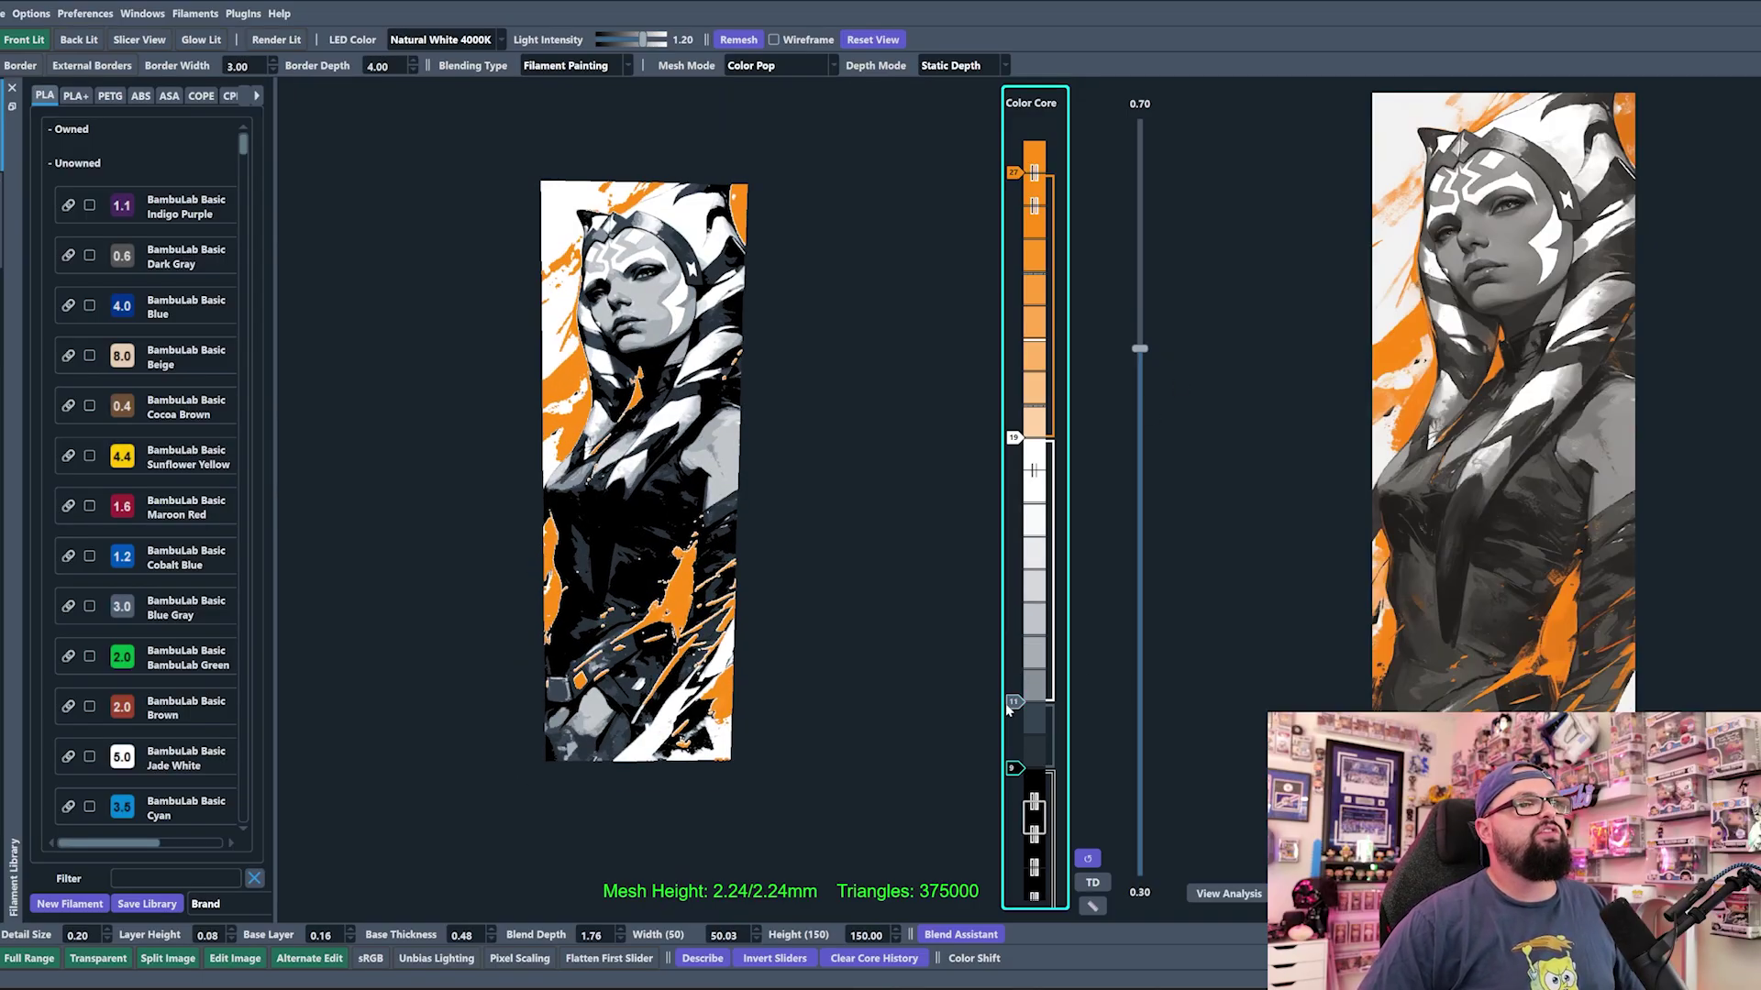
left_click(1018, 674)
left_click(1009, 765)
left_click(1008, 763)
left_click(1007, 760)
left_click(1007, 760)
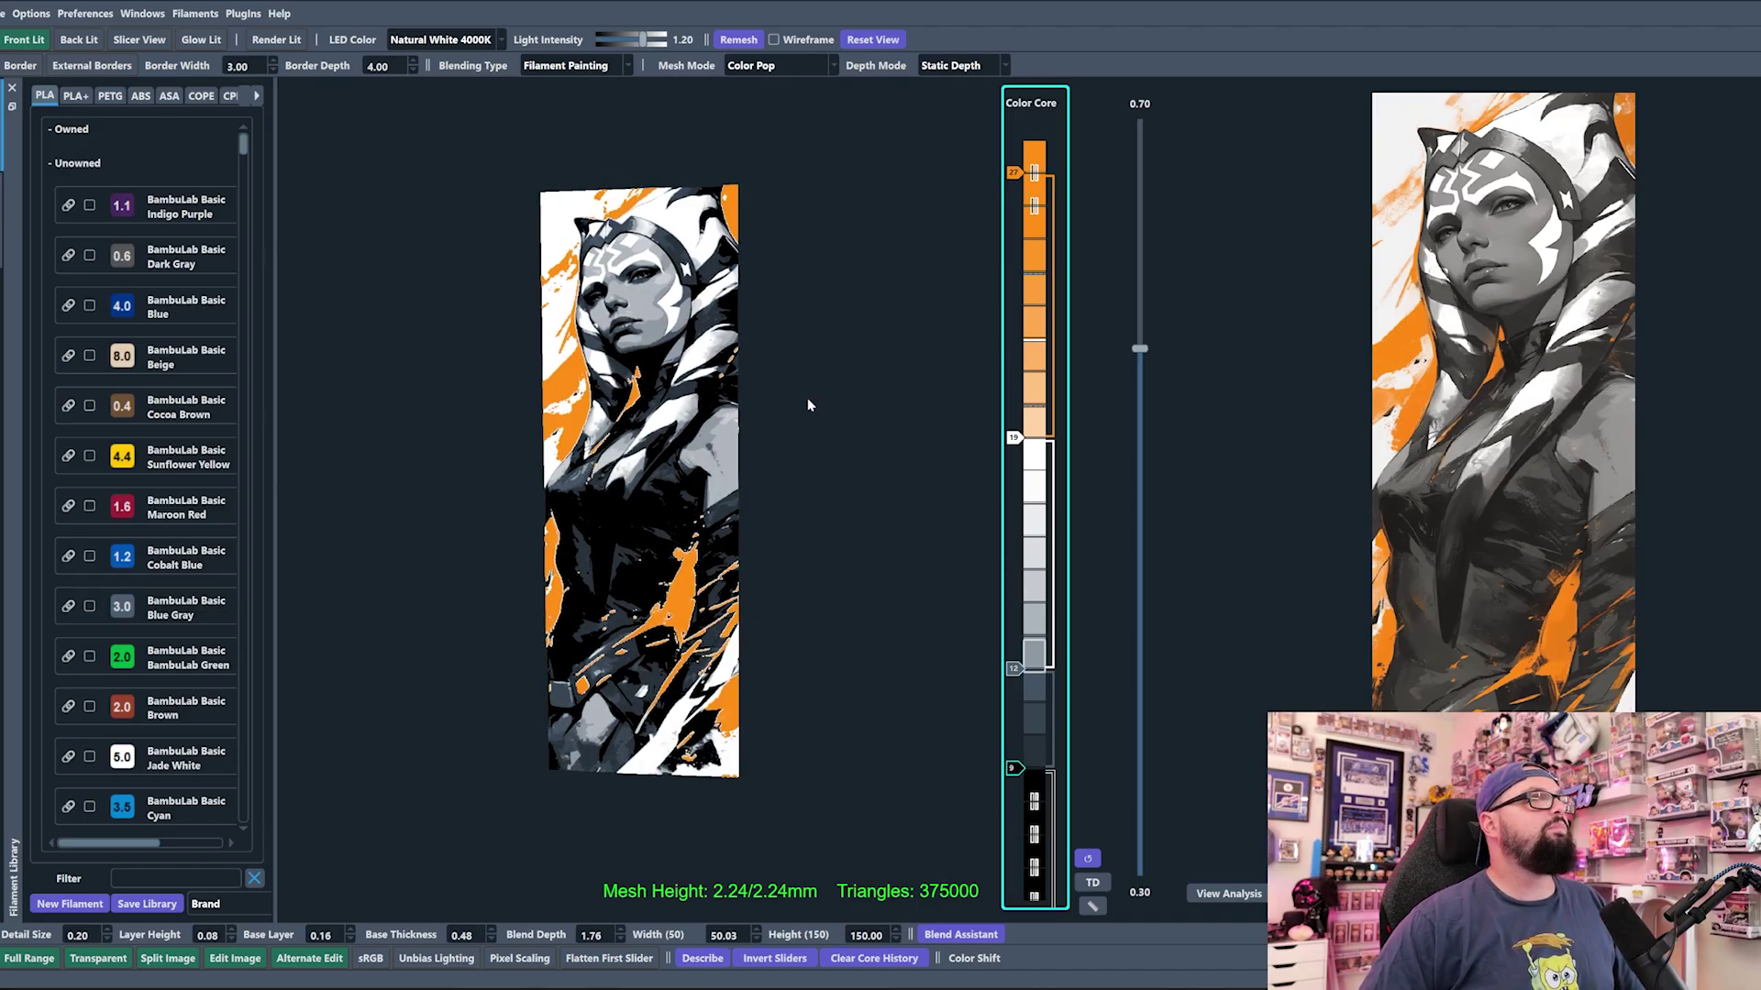
left_click_drag(1140, 350, 1140, 356)
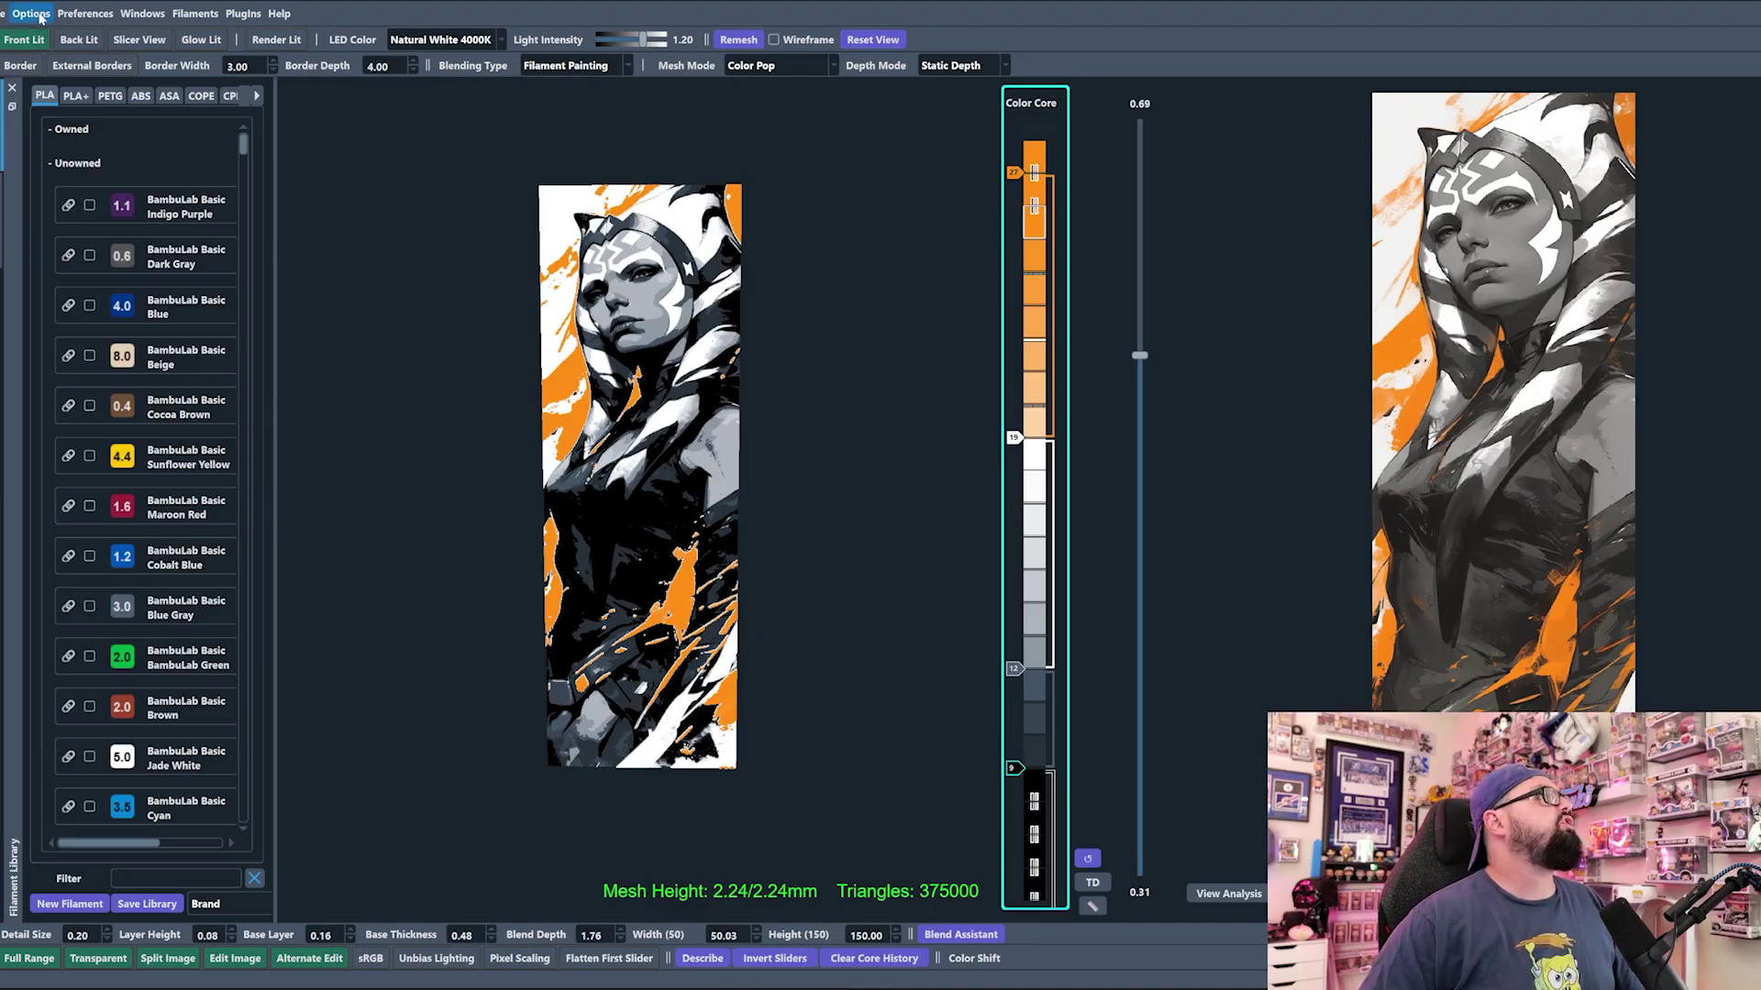
Step: Check the File menu, then bring up the Plugins list offering HugeForge (Tiled Prints)
left_click(4, 12)
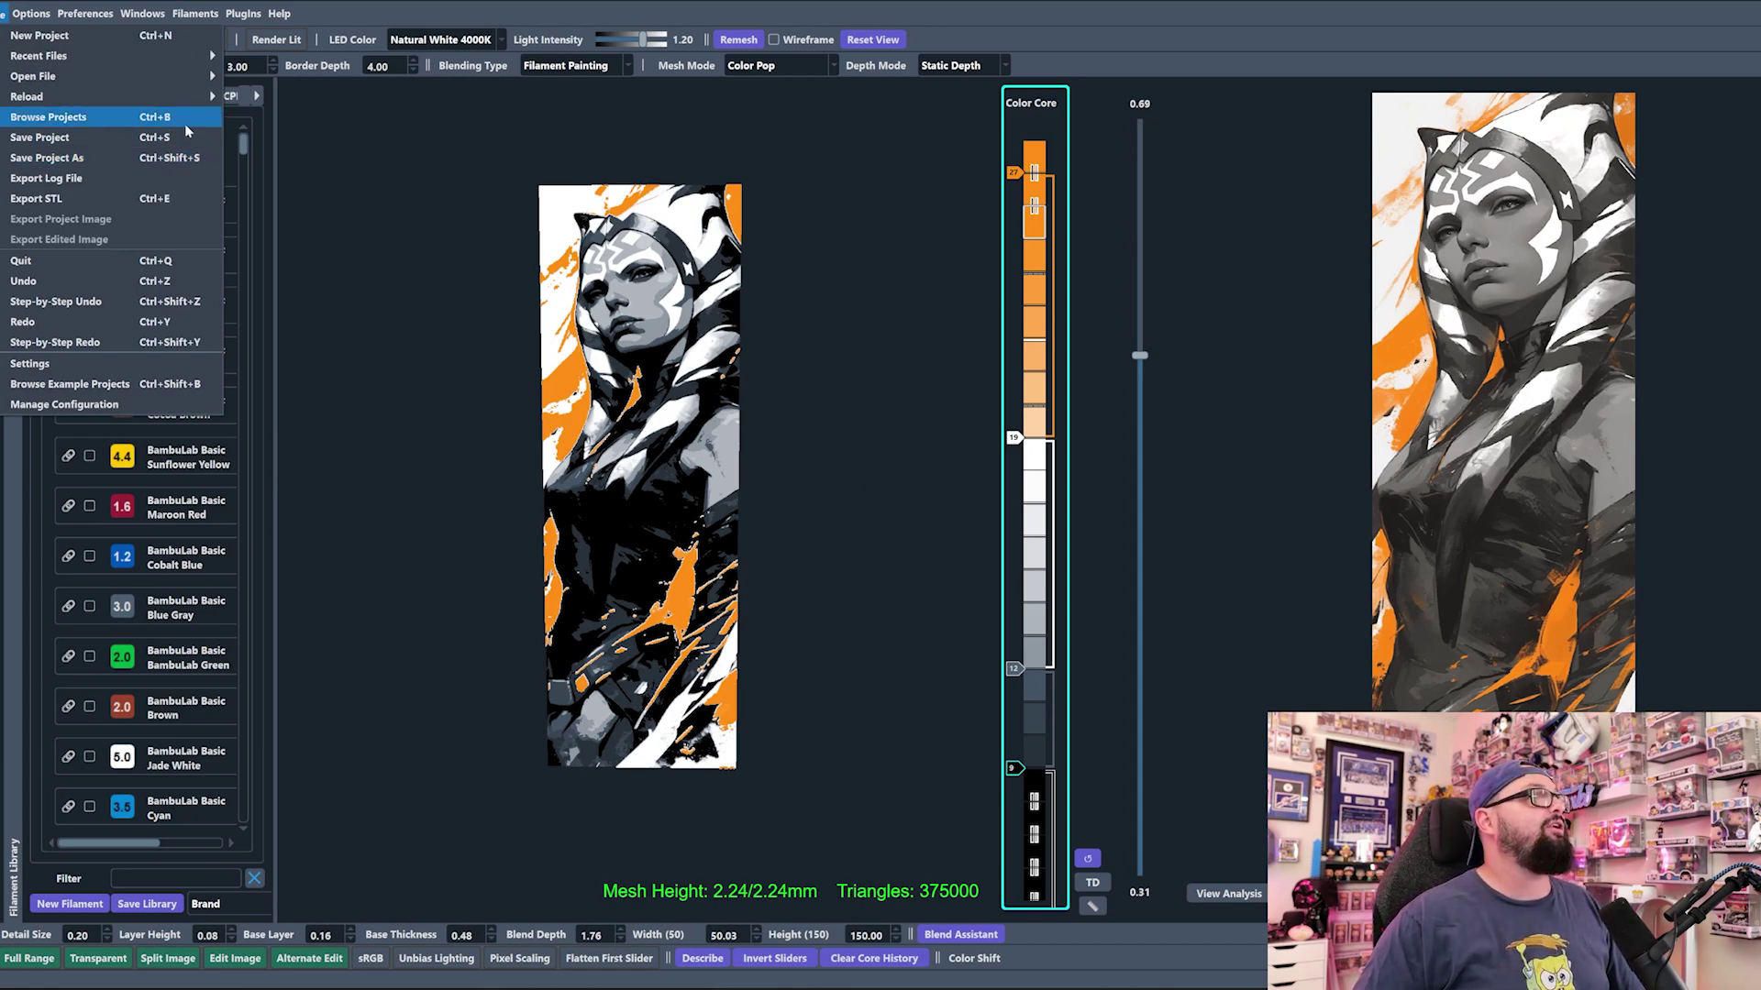
key("Escape")
left_click(243, 14)
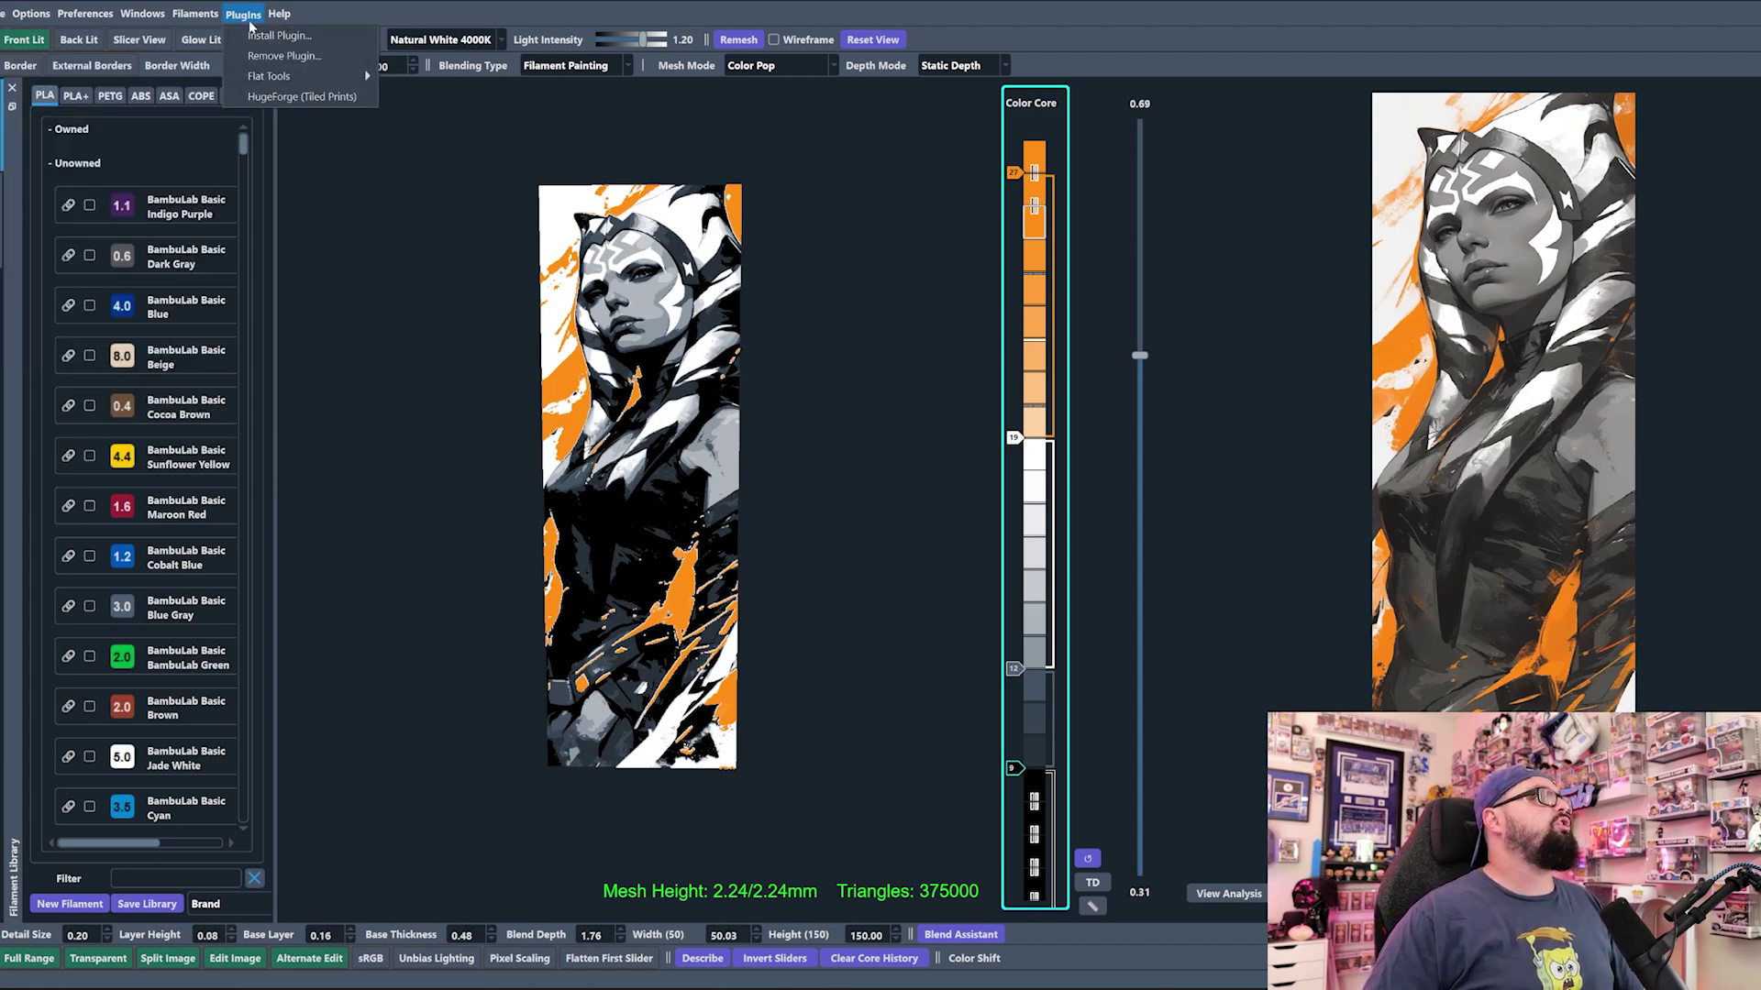
Step: Launch the Tiled Images tool, enlarge its window, and keep splitting By Piece Size
left_click(308, 97)
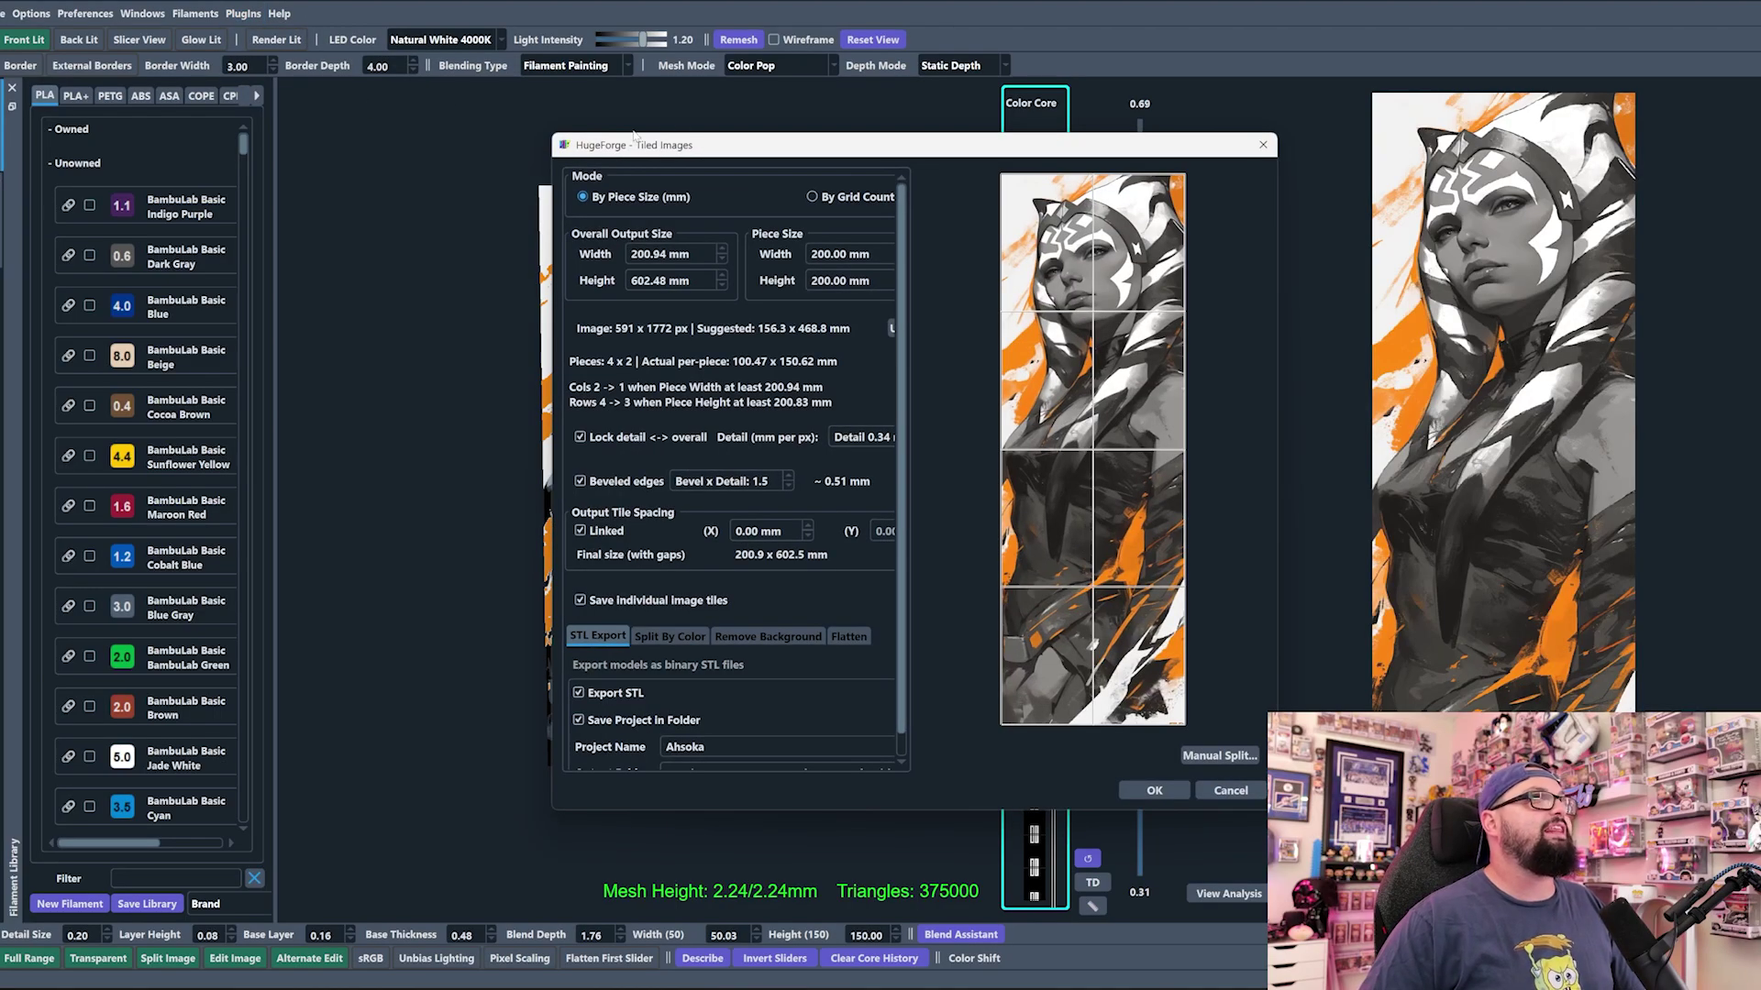
left_click_drag(545, 184, 245, 127)
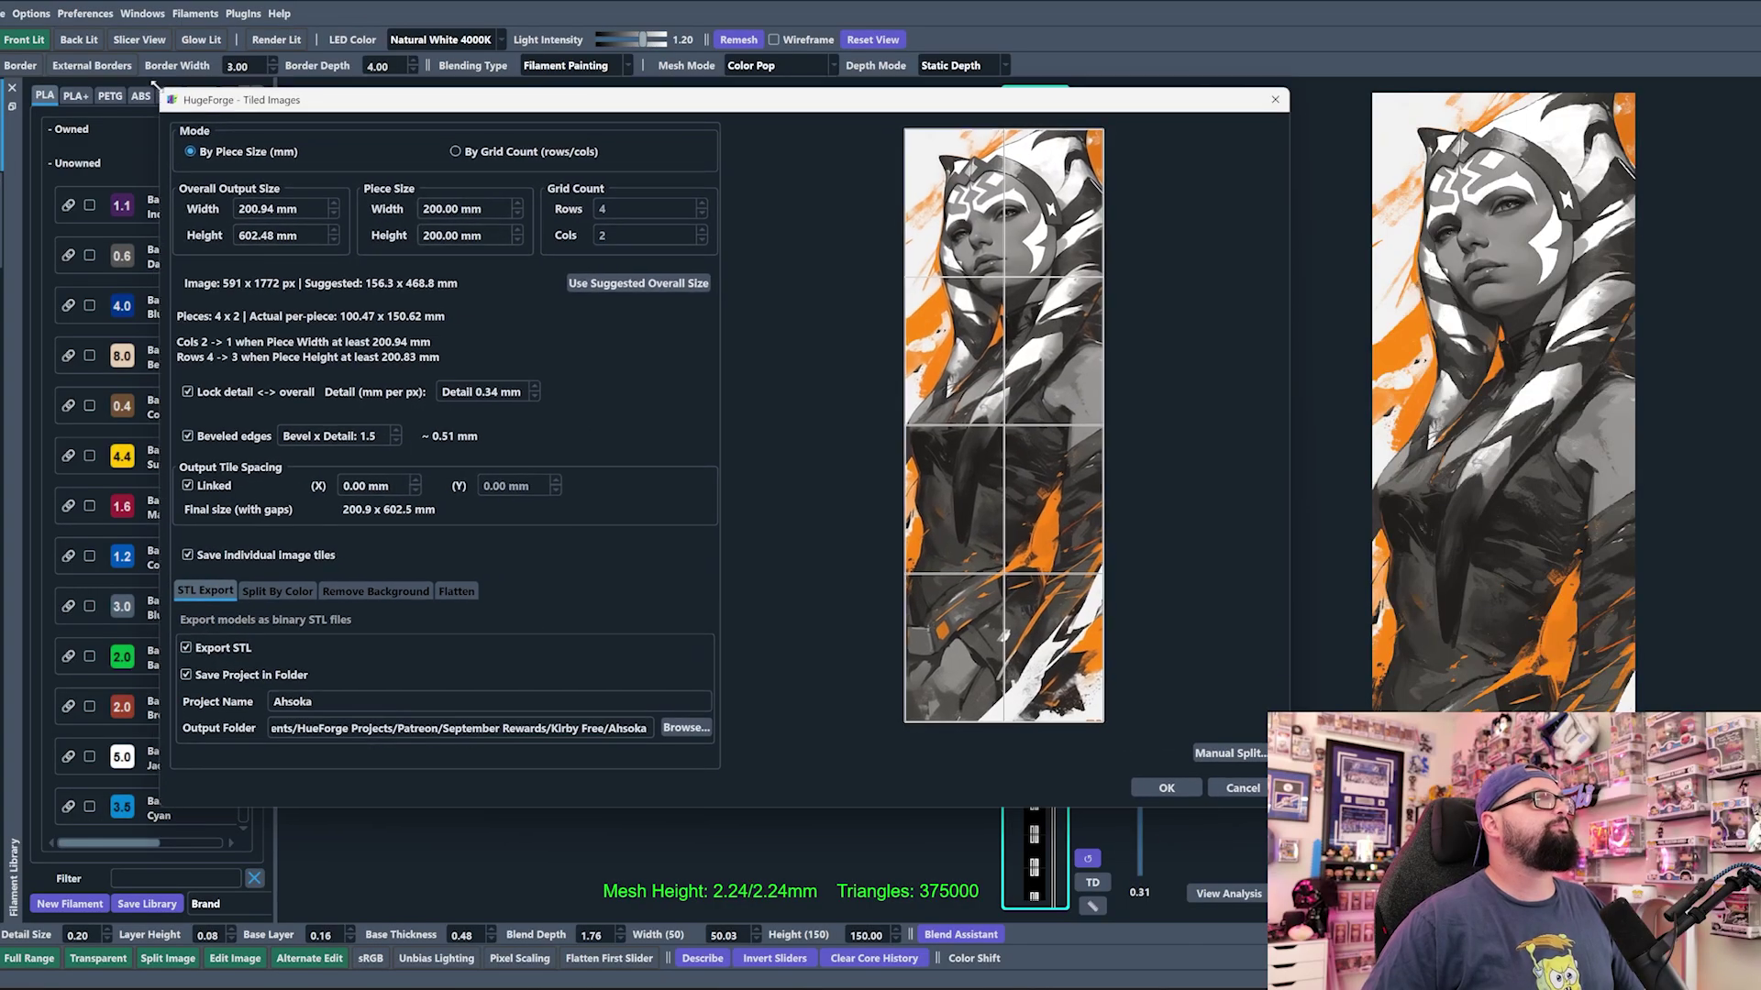
left_click_drag(149, 84, 119, 73)
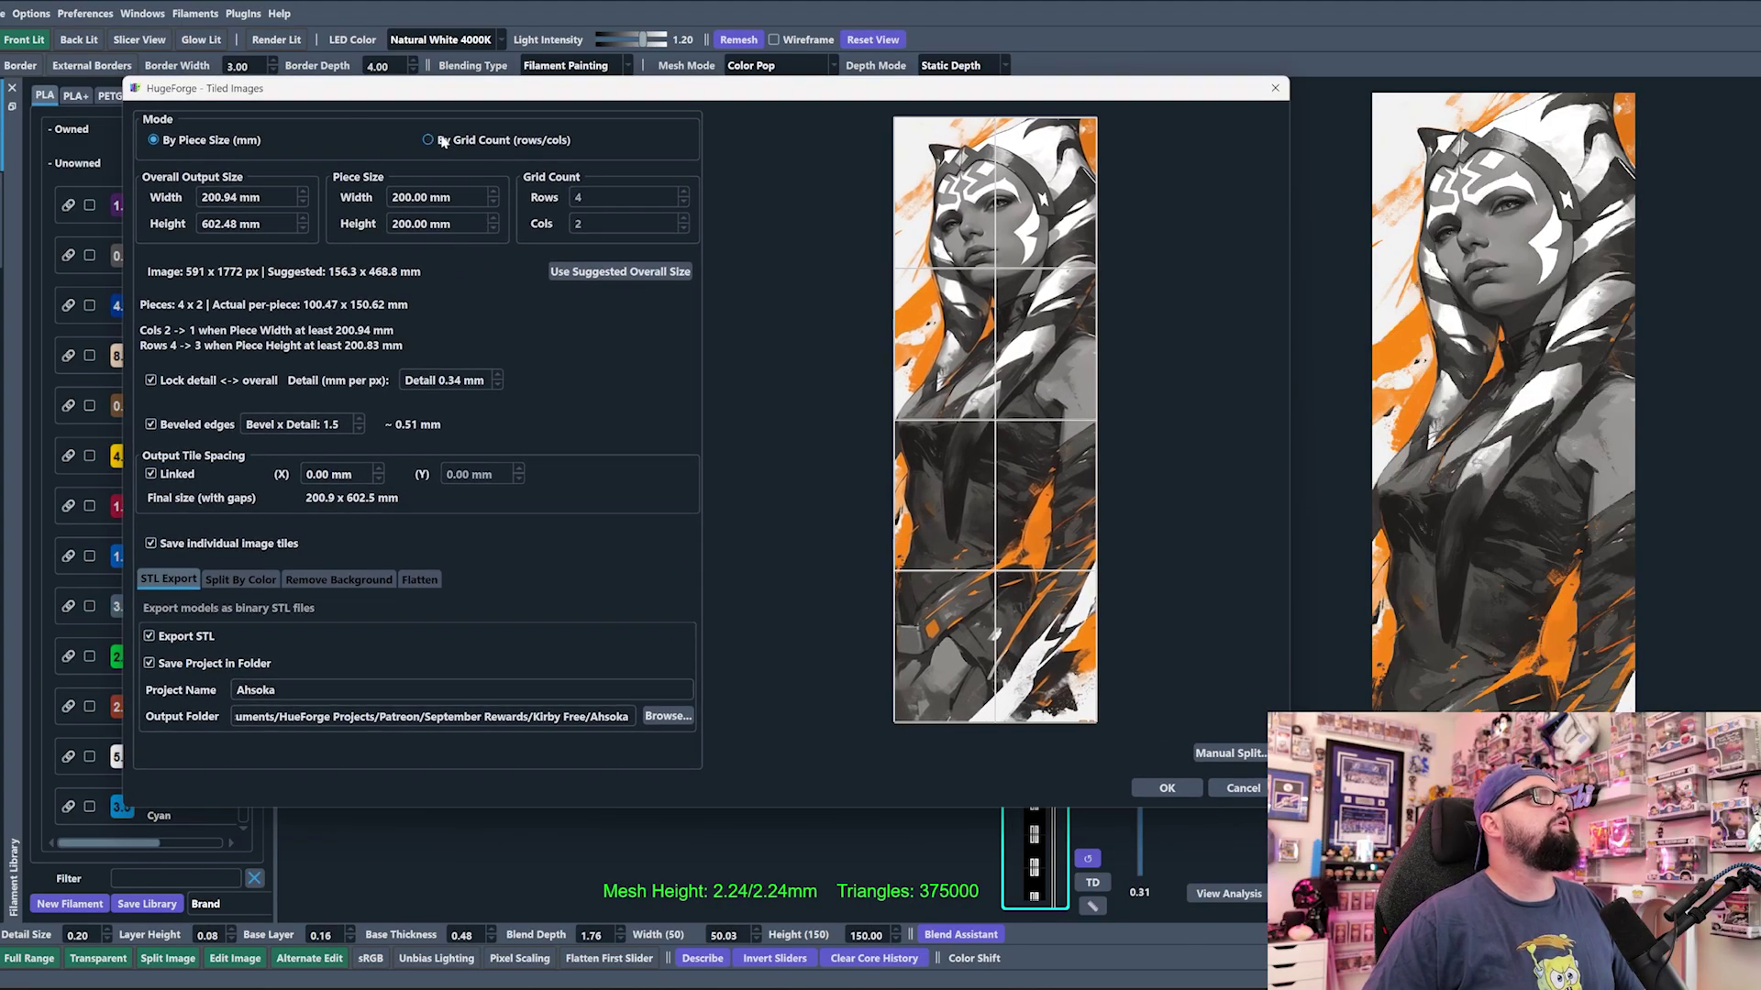
left_click(443, 140)
left_click(216, 145)
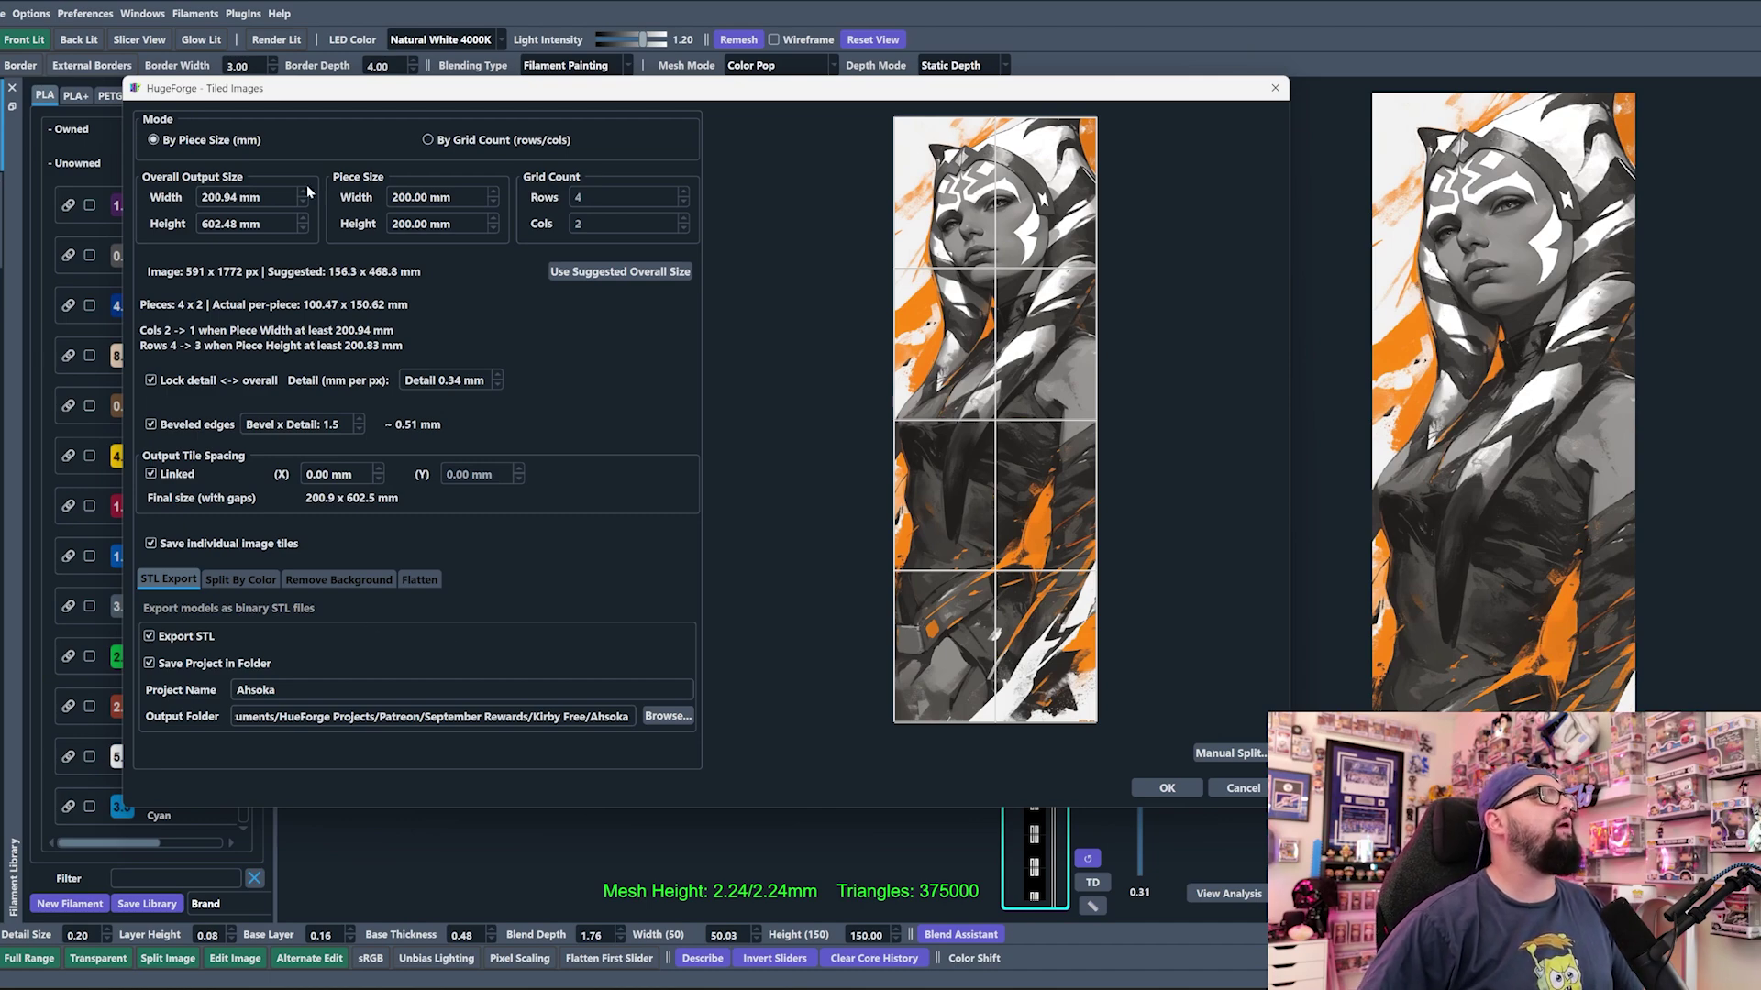
Step: Lower the overall tiled height to 599.48 mm with the spin arrows
left_click(188, 198)
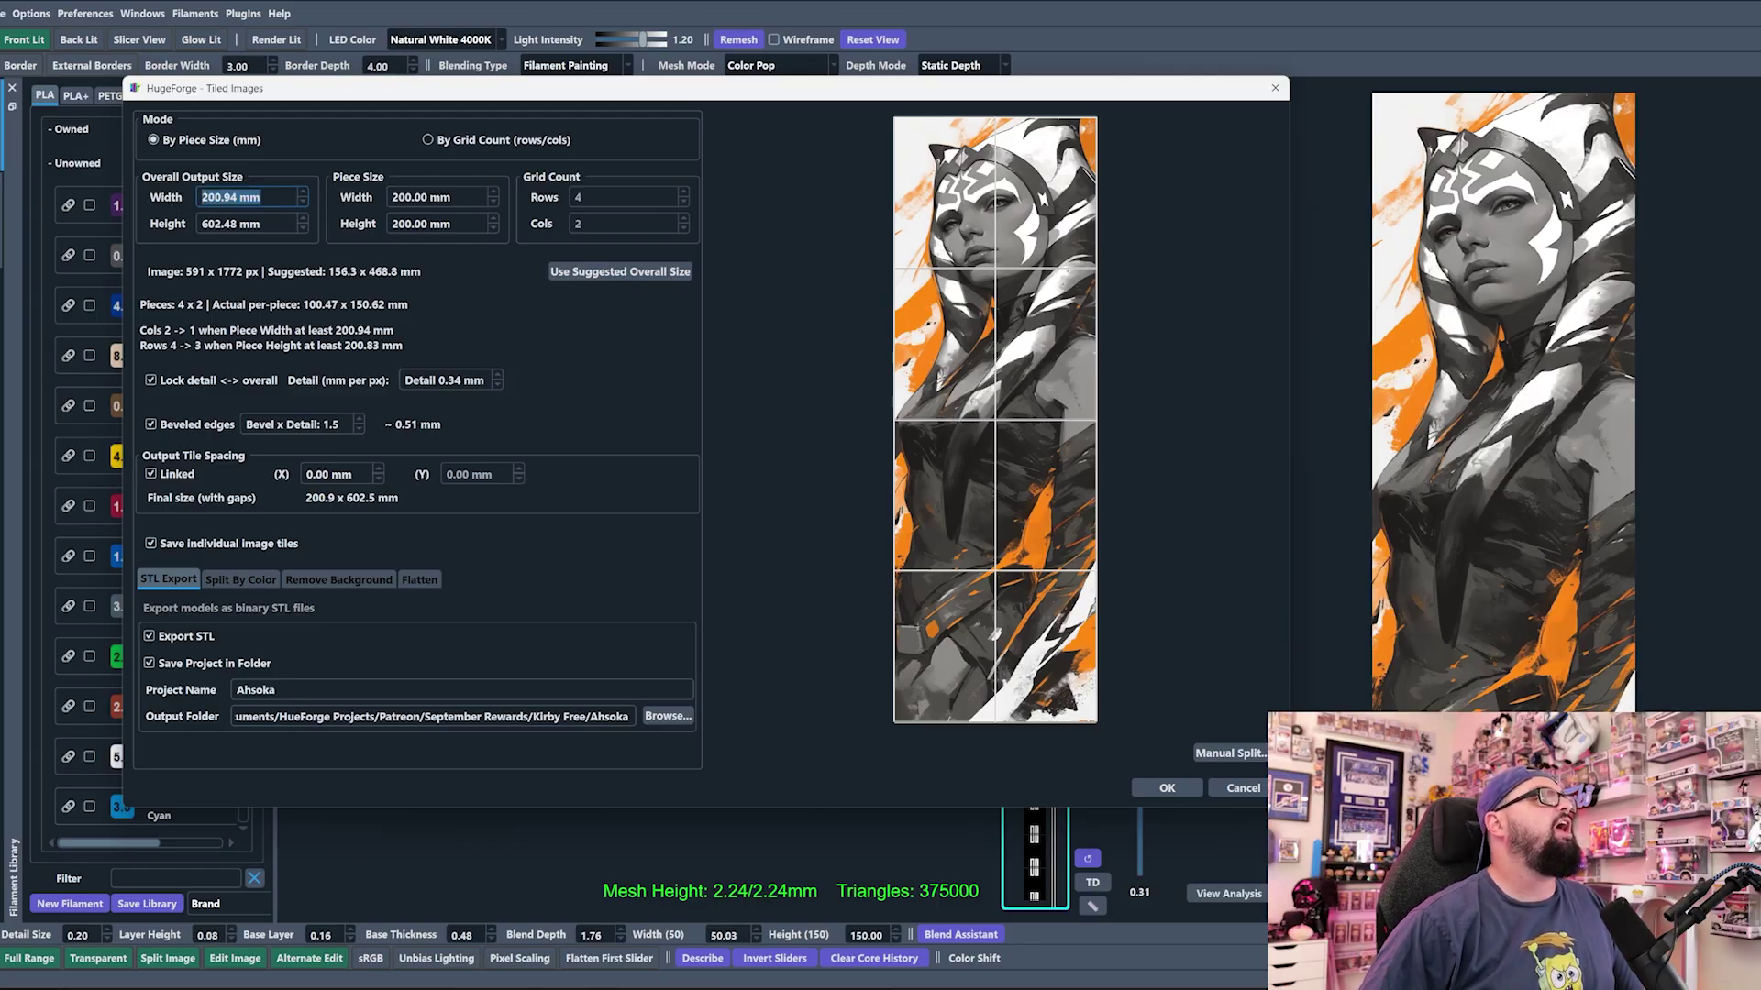
double_click(231, 197)
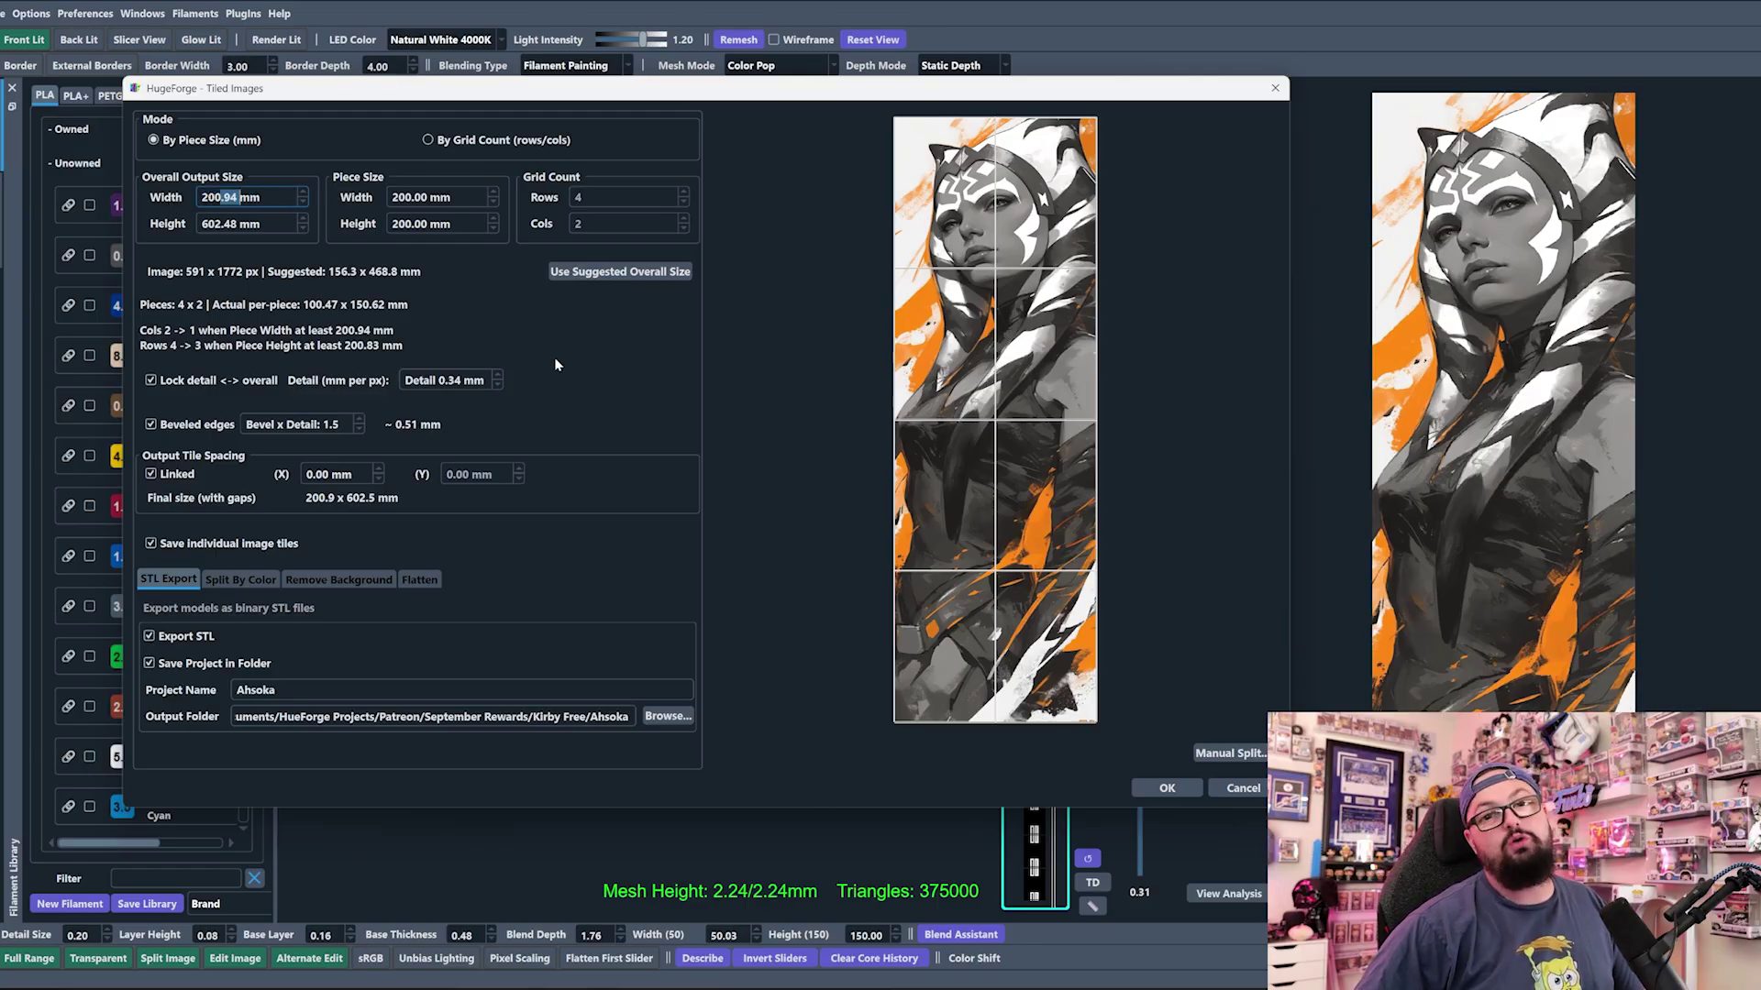
key("Tab")
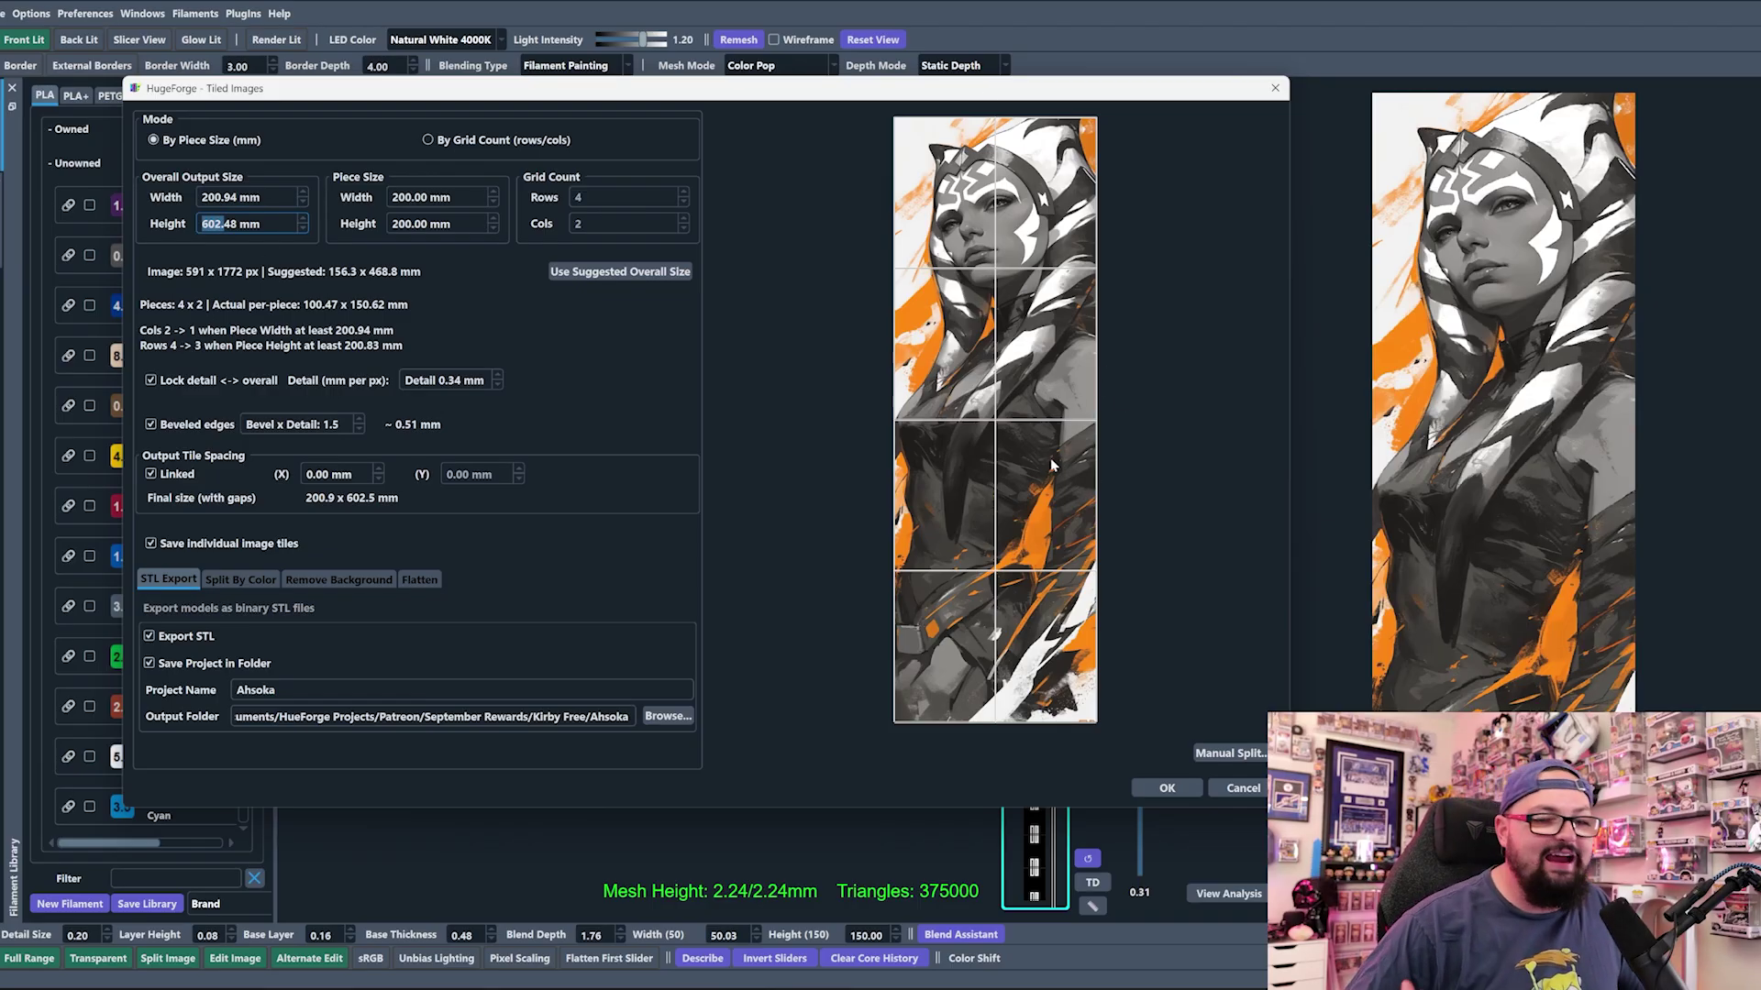
left_click(415, 327)
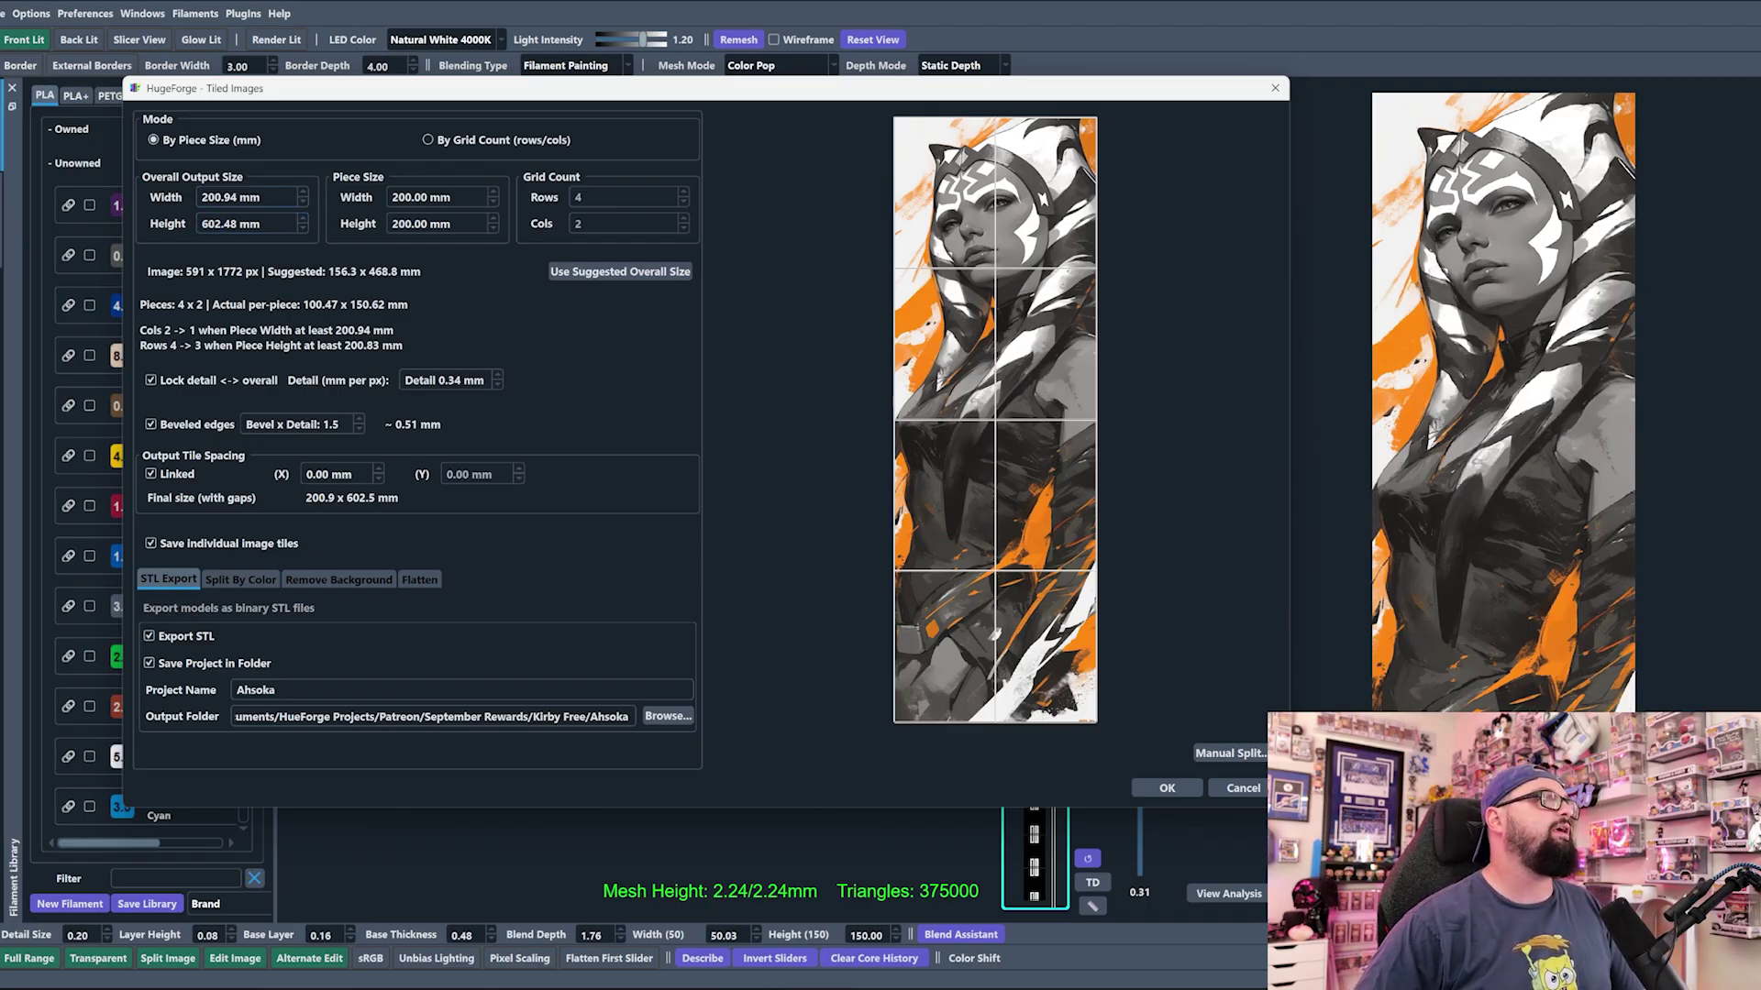
left_click_drag(226, 197, 237, 197)
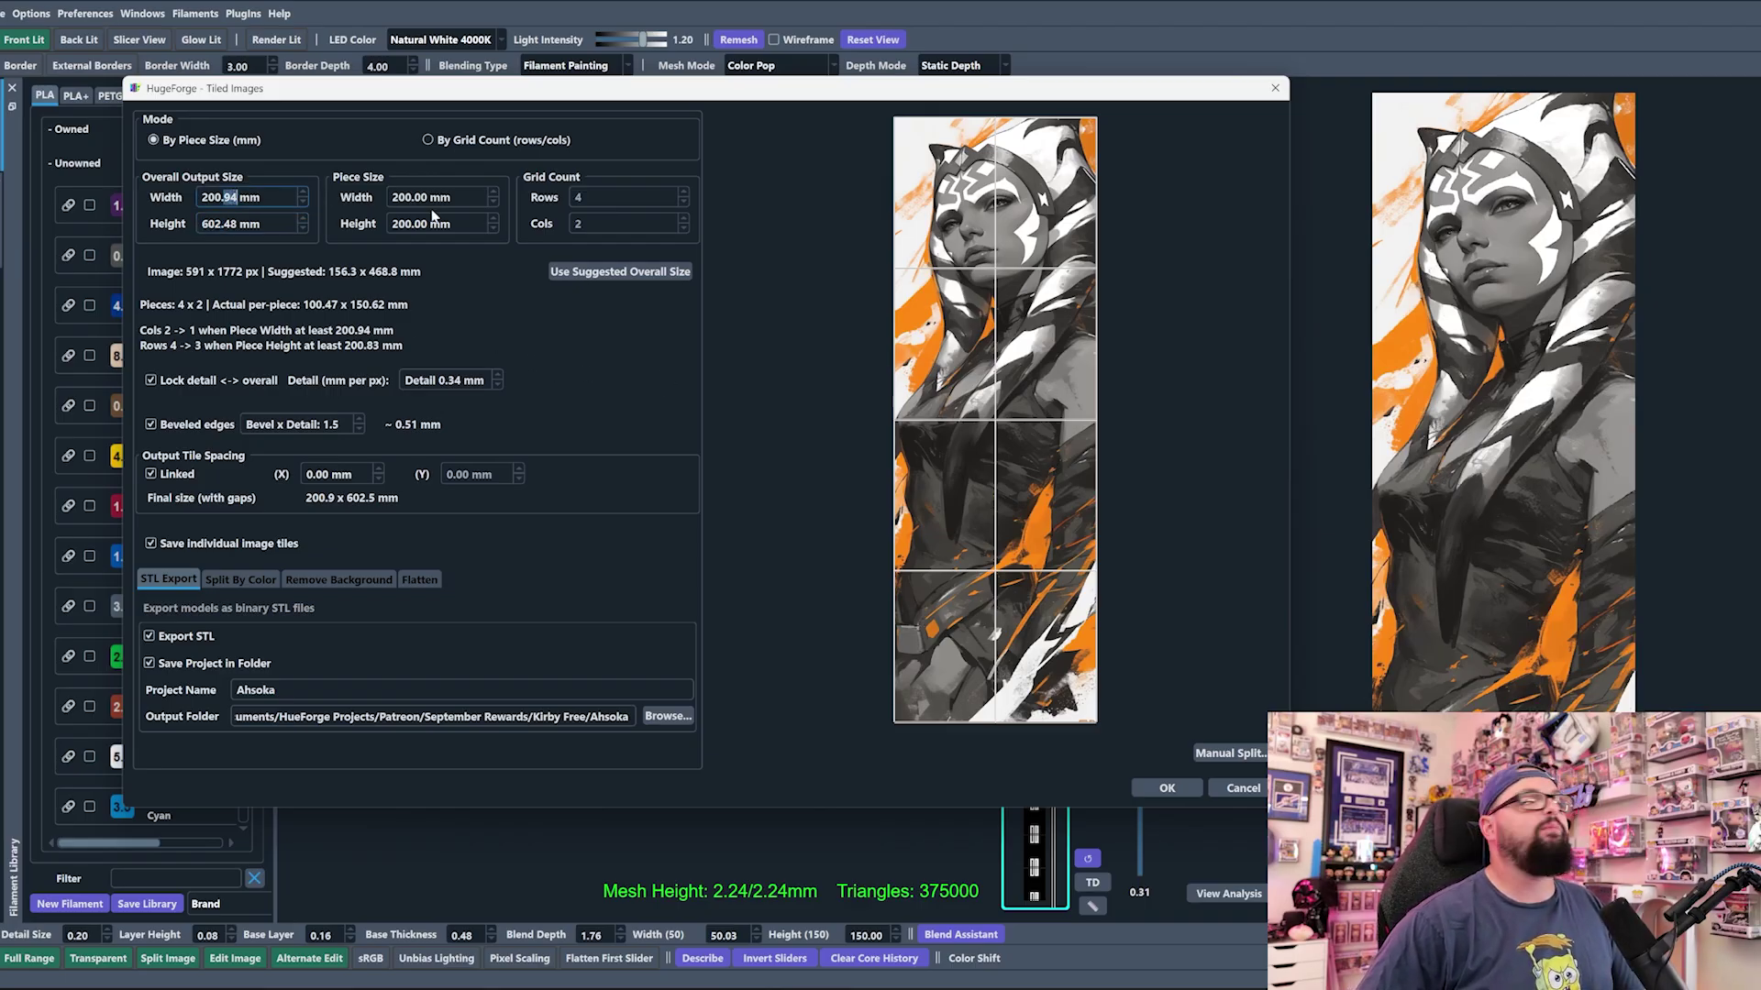
left_click(303, 228)
left_click(303, 229)
left_click(303, 228)
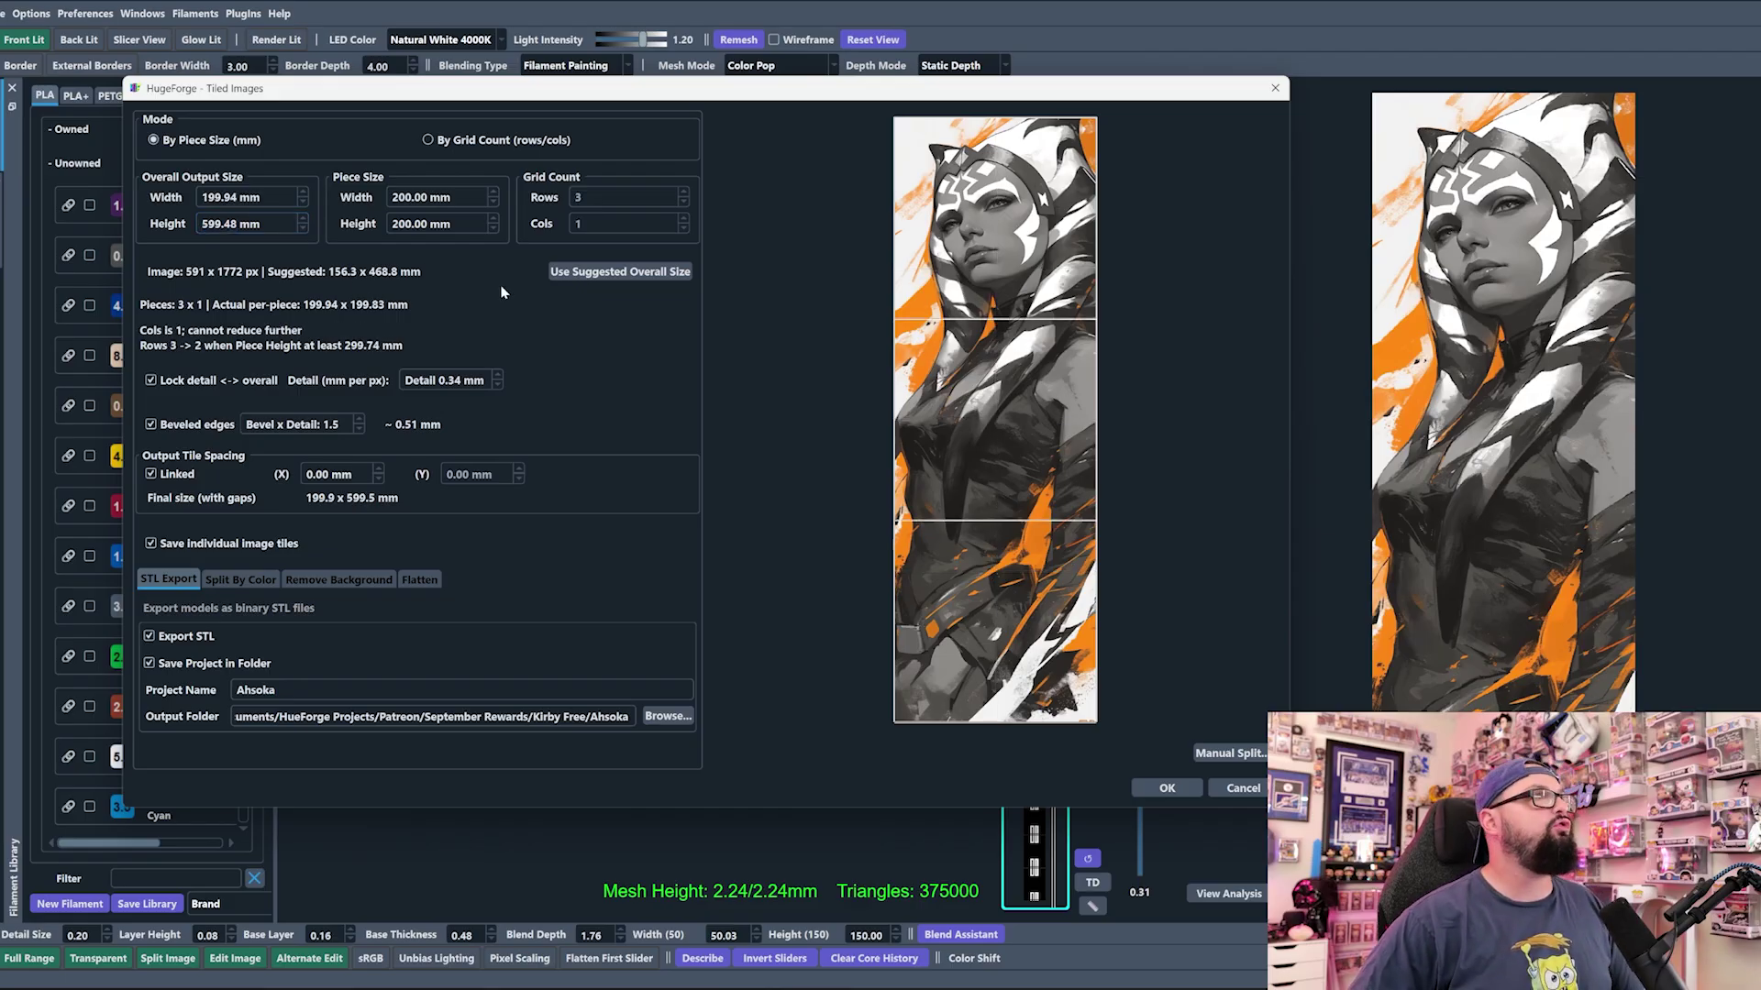
Step: Set the overall height to 600 mm and the overall width to 200 mm
triple_click(231, 224)
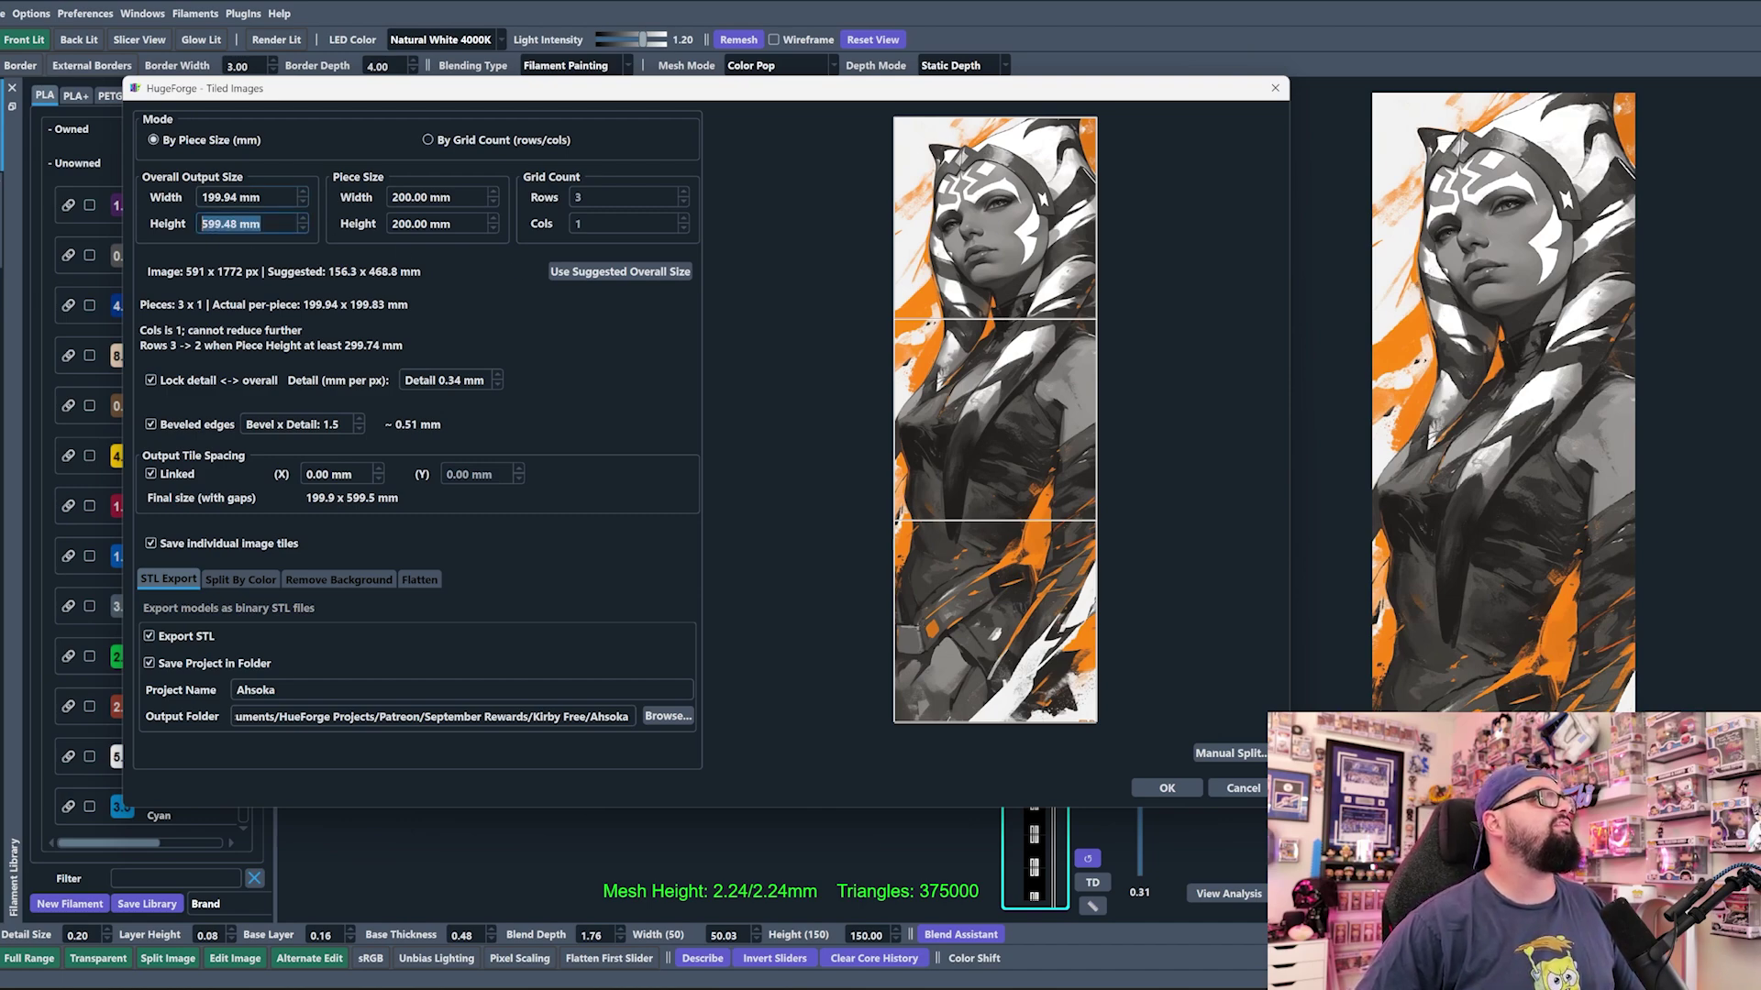
double_click(220, 198)
left_click(204, 225)
left_click_drag(237, 224, 151, 224)
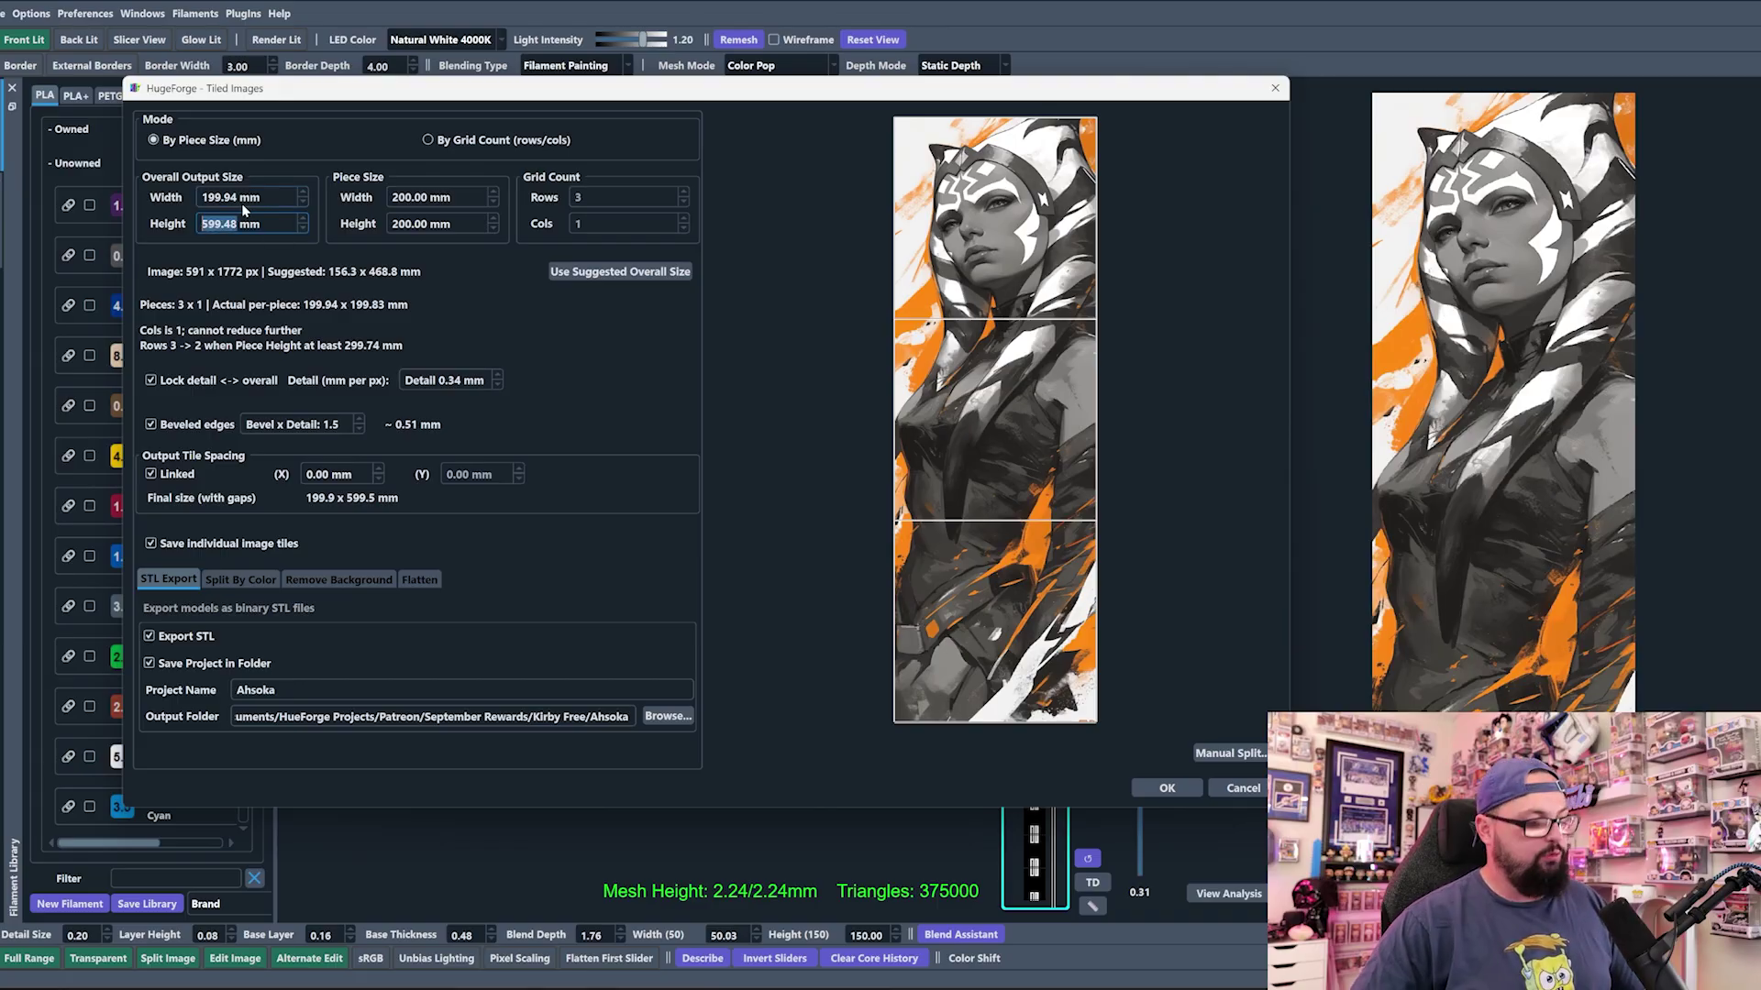
type("600")
key("Return")
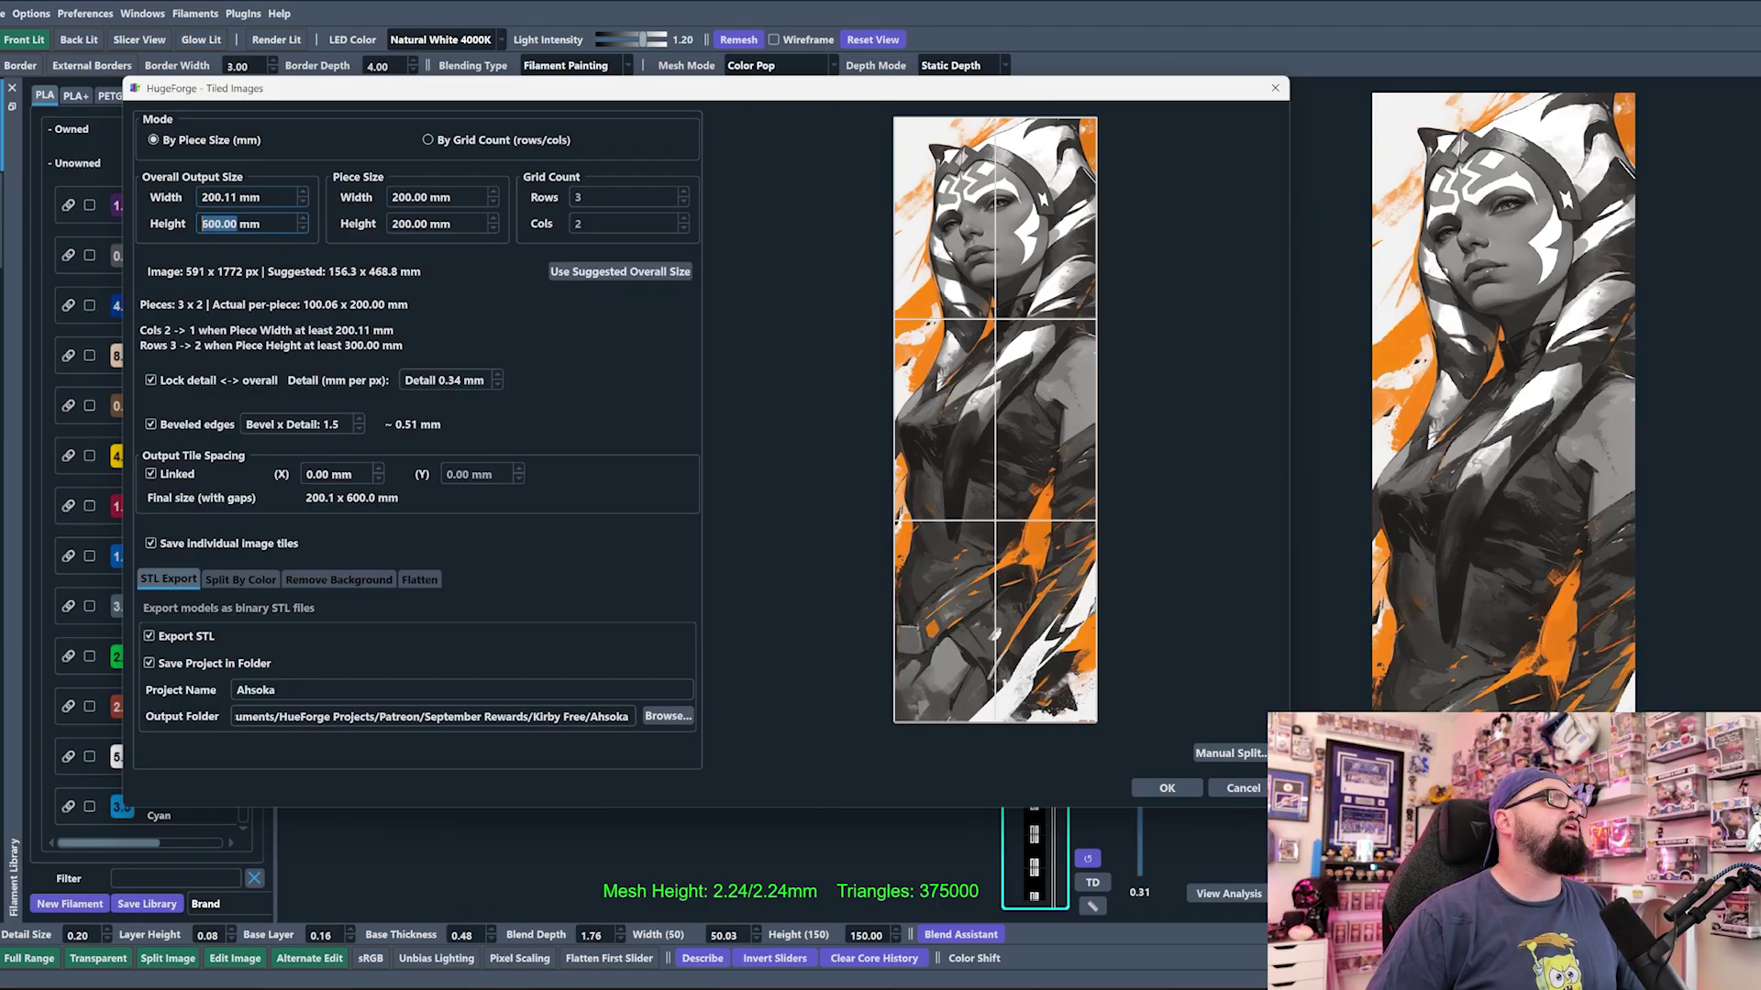
left_click(230, 197)
type("200")
key("Return")
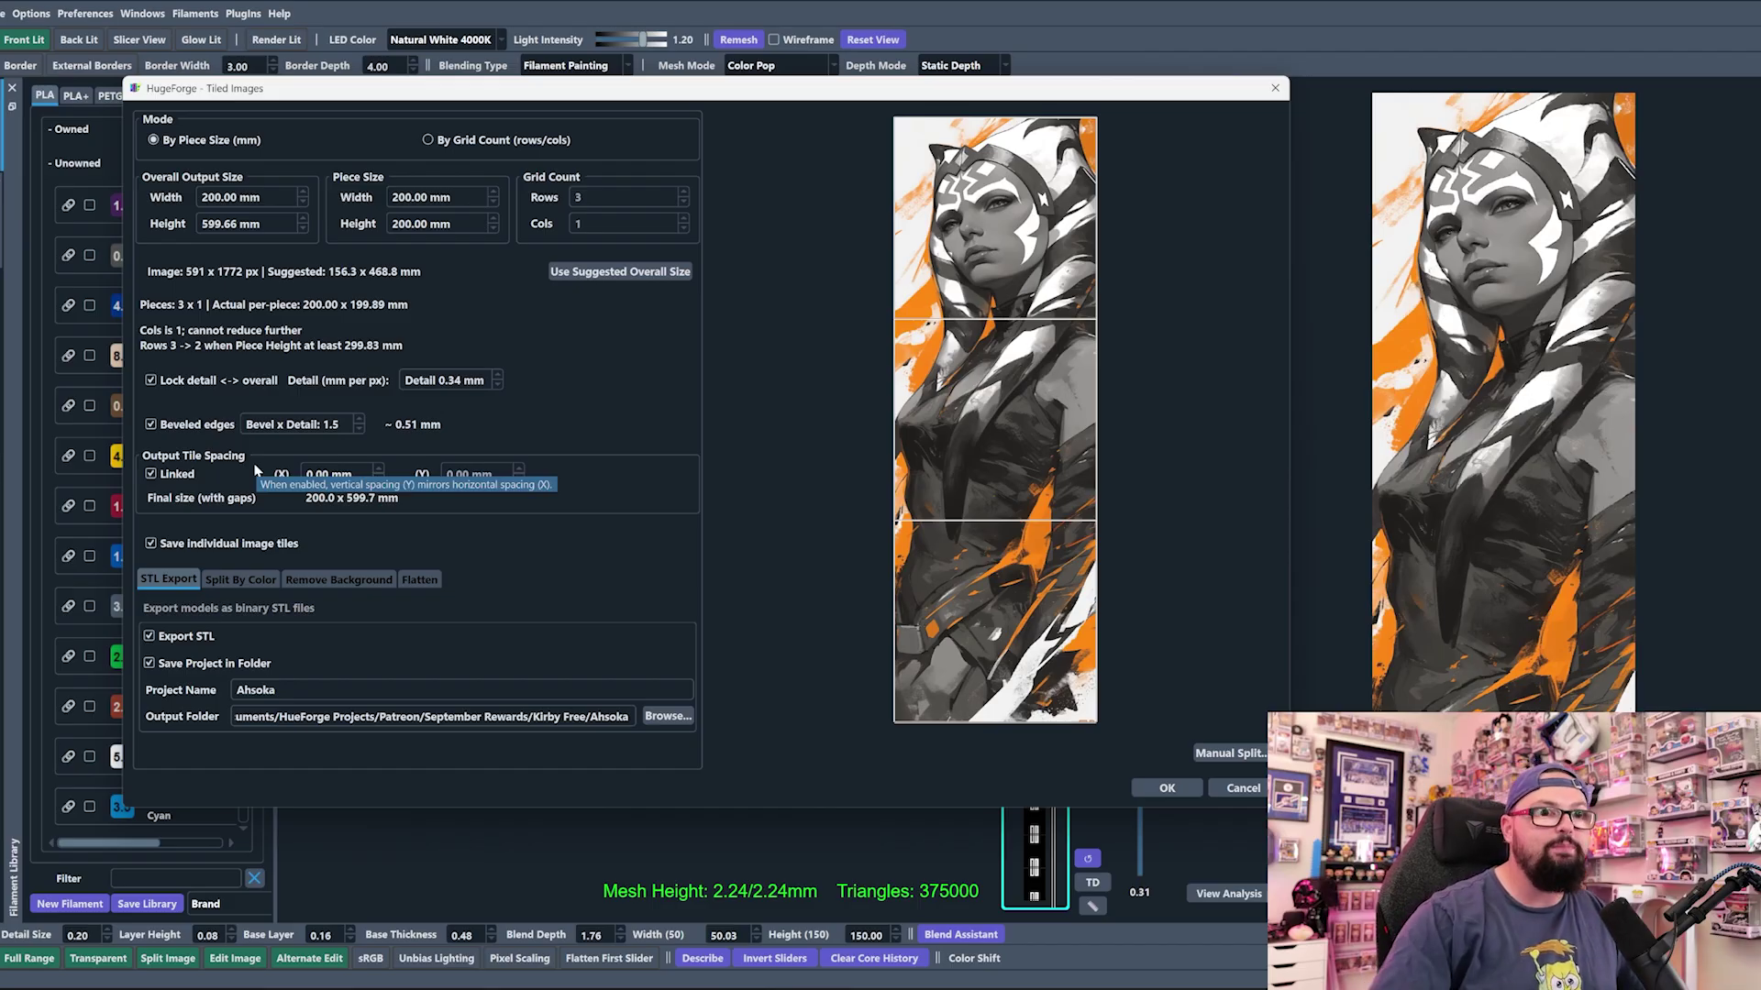
Step: Add a horizontal split line in Manual Split, drag it higher, then close the editor
left_click(1229, 753)
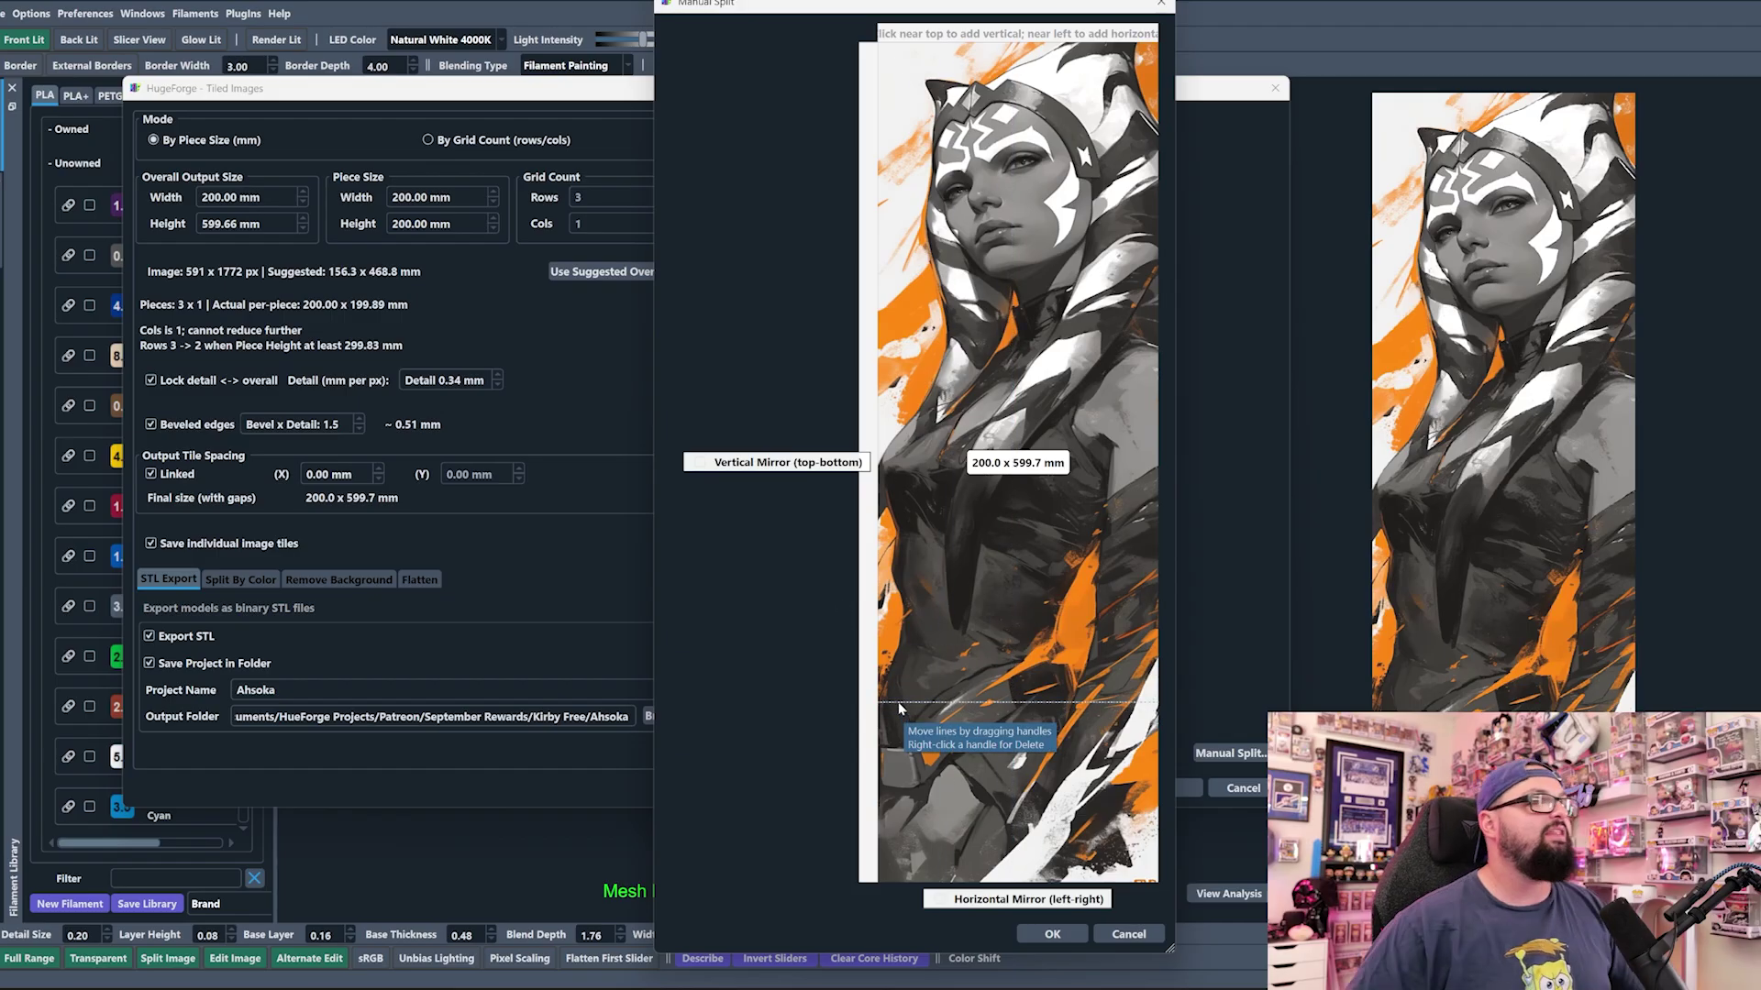
left_click(899, 704)
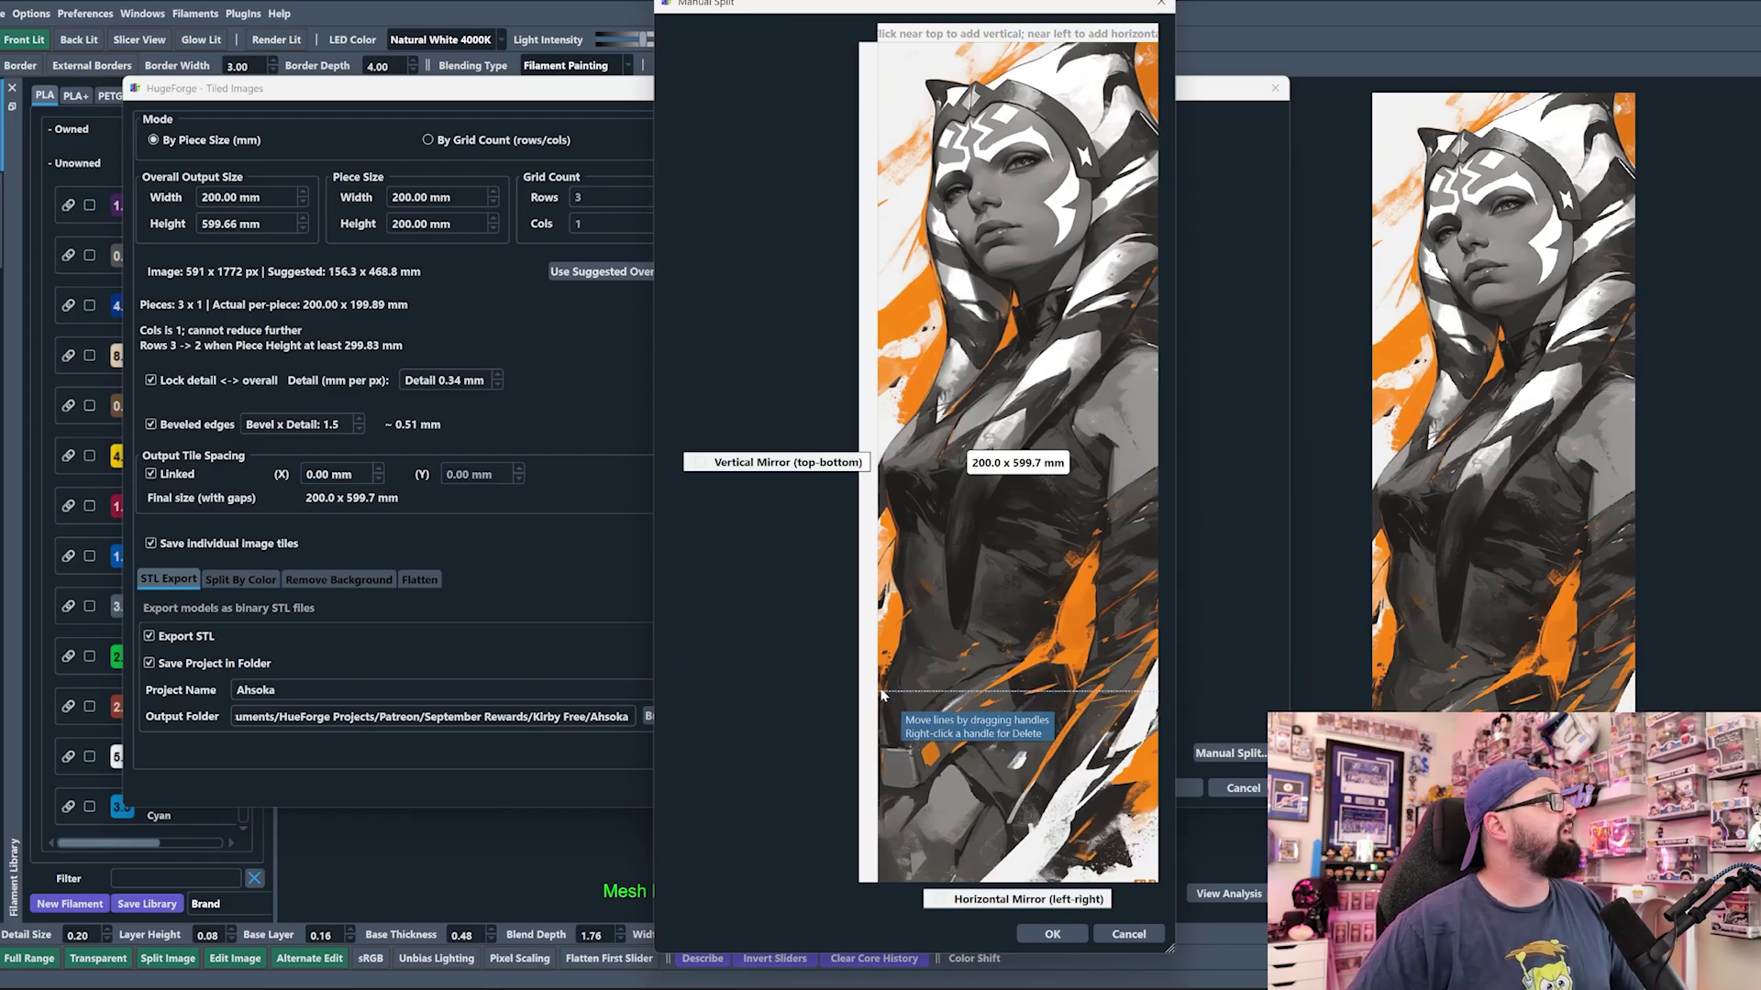
left_click_drag(862, 697, 911, 562)
left_click_drag(774, 5, 651, 27)
left_click(1037, 24)
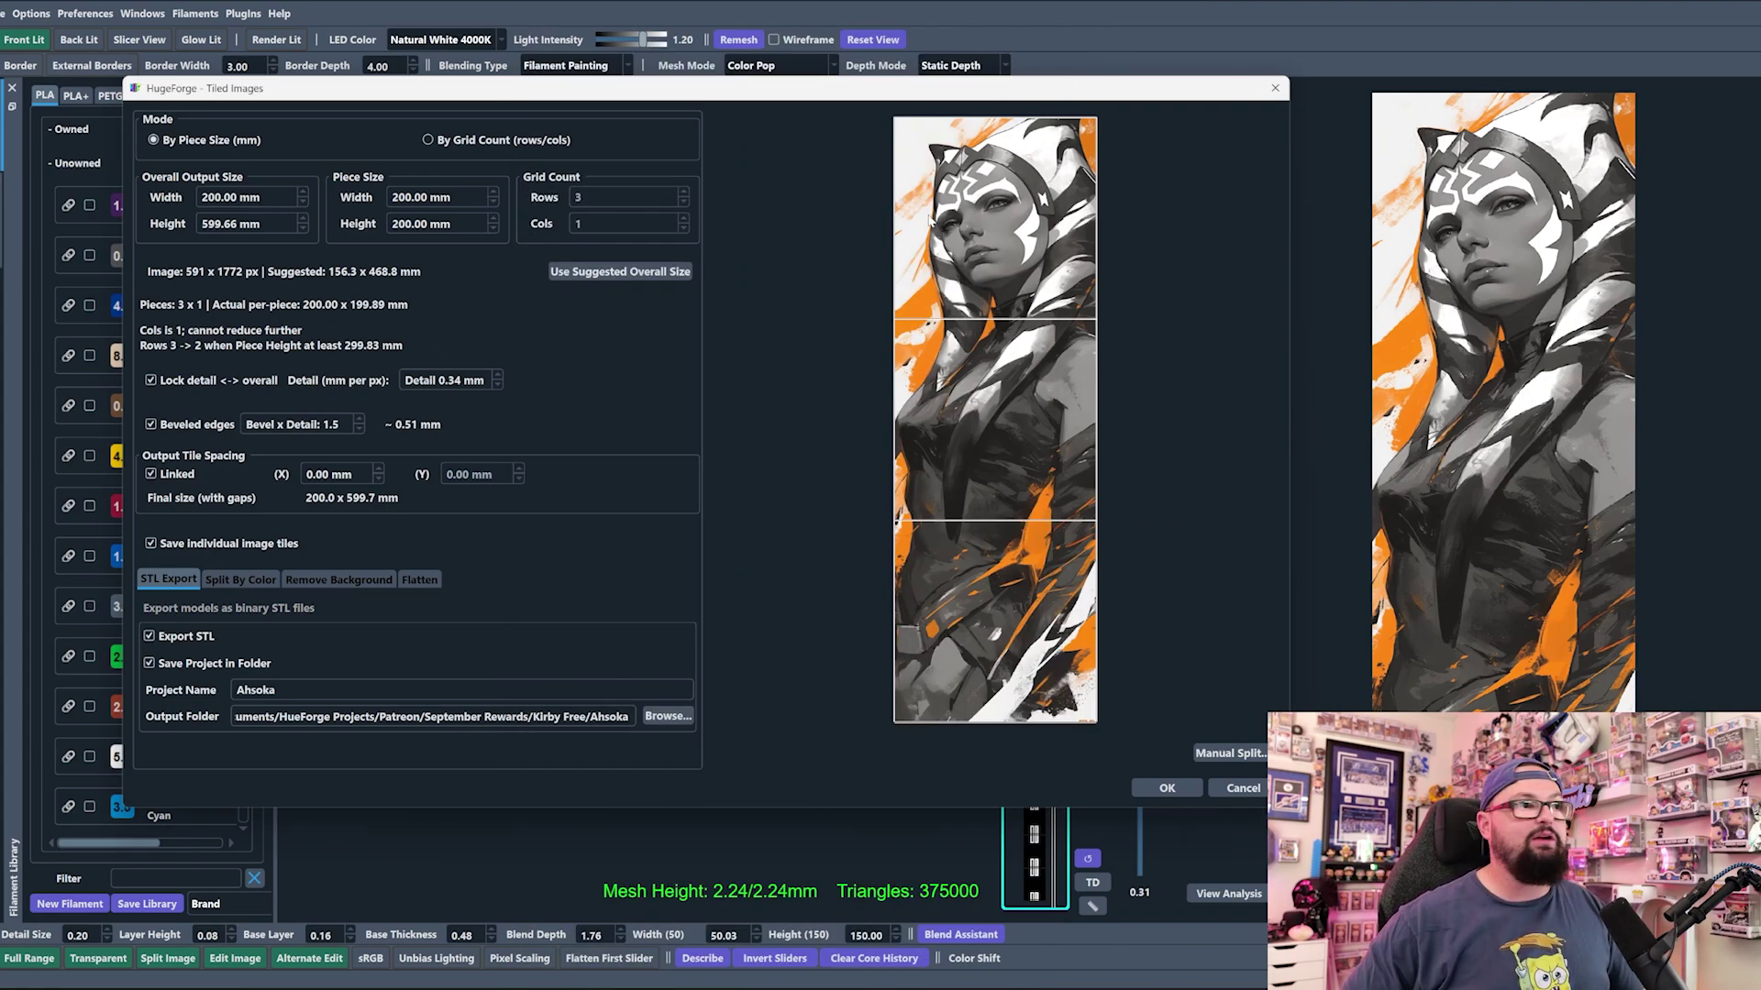
Step: Rename the project to 'Ahsoka 1' and view the Split By Color options
double_click(257, 689)
left_click(257, 689)
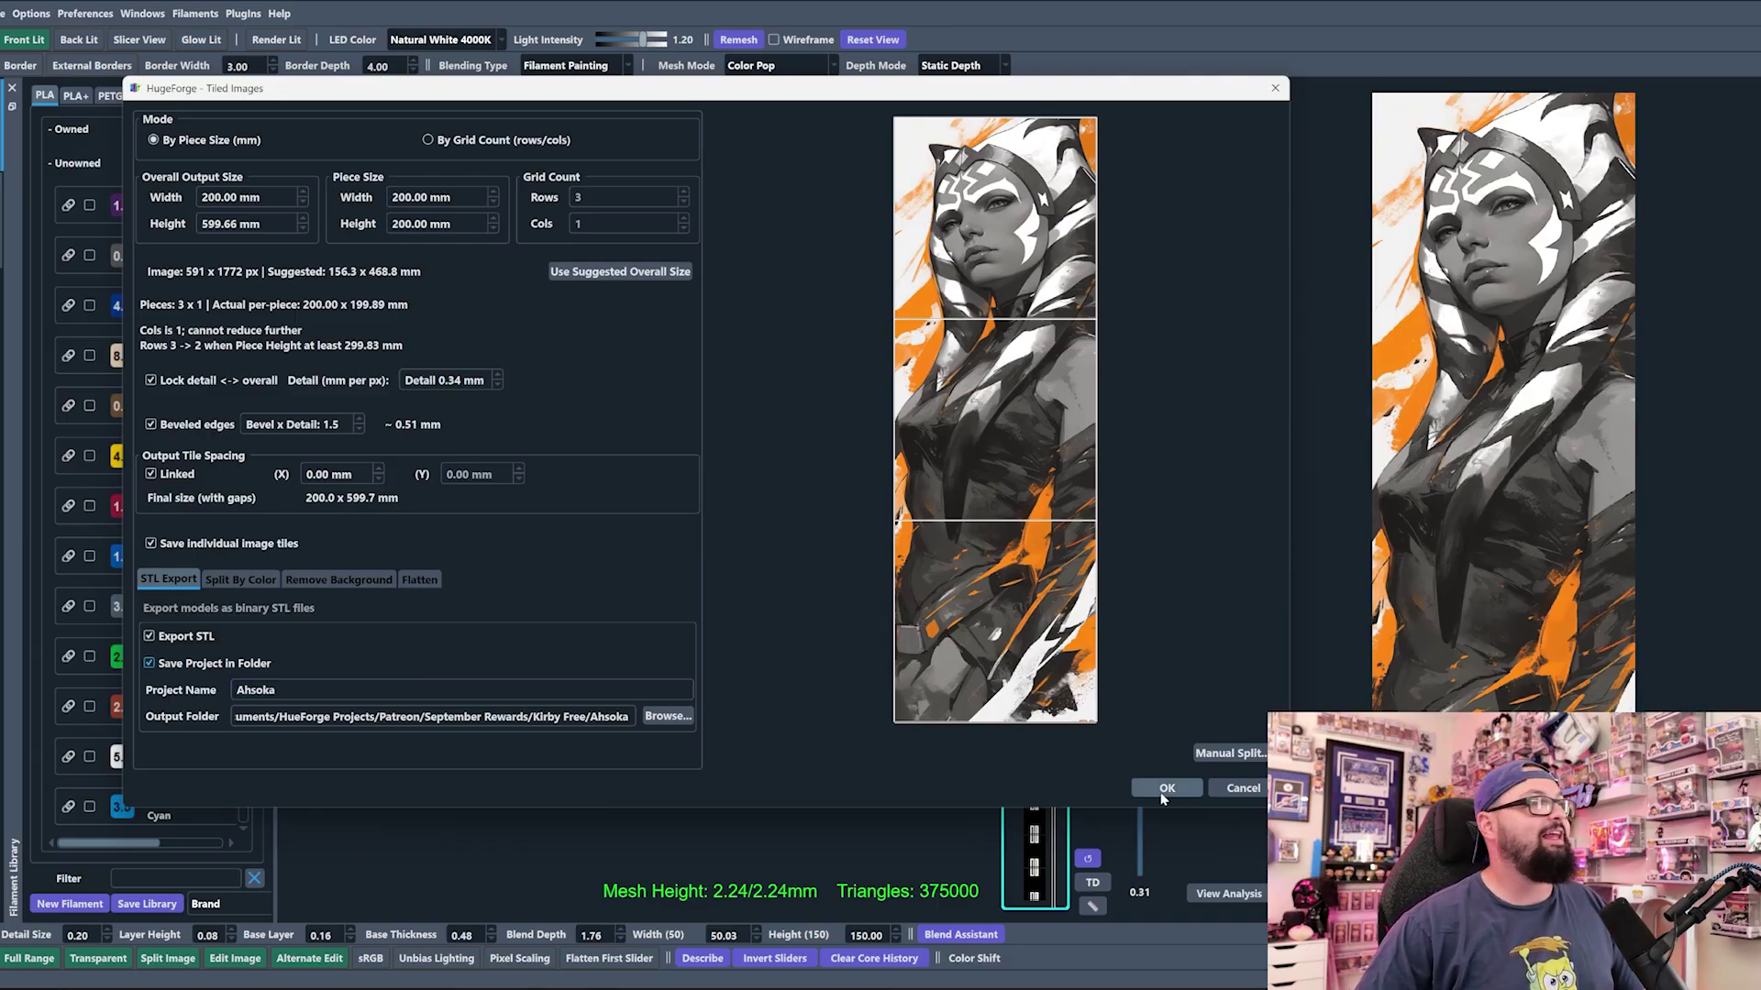
left_click(275, 690)
type("1")
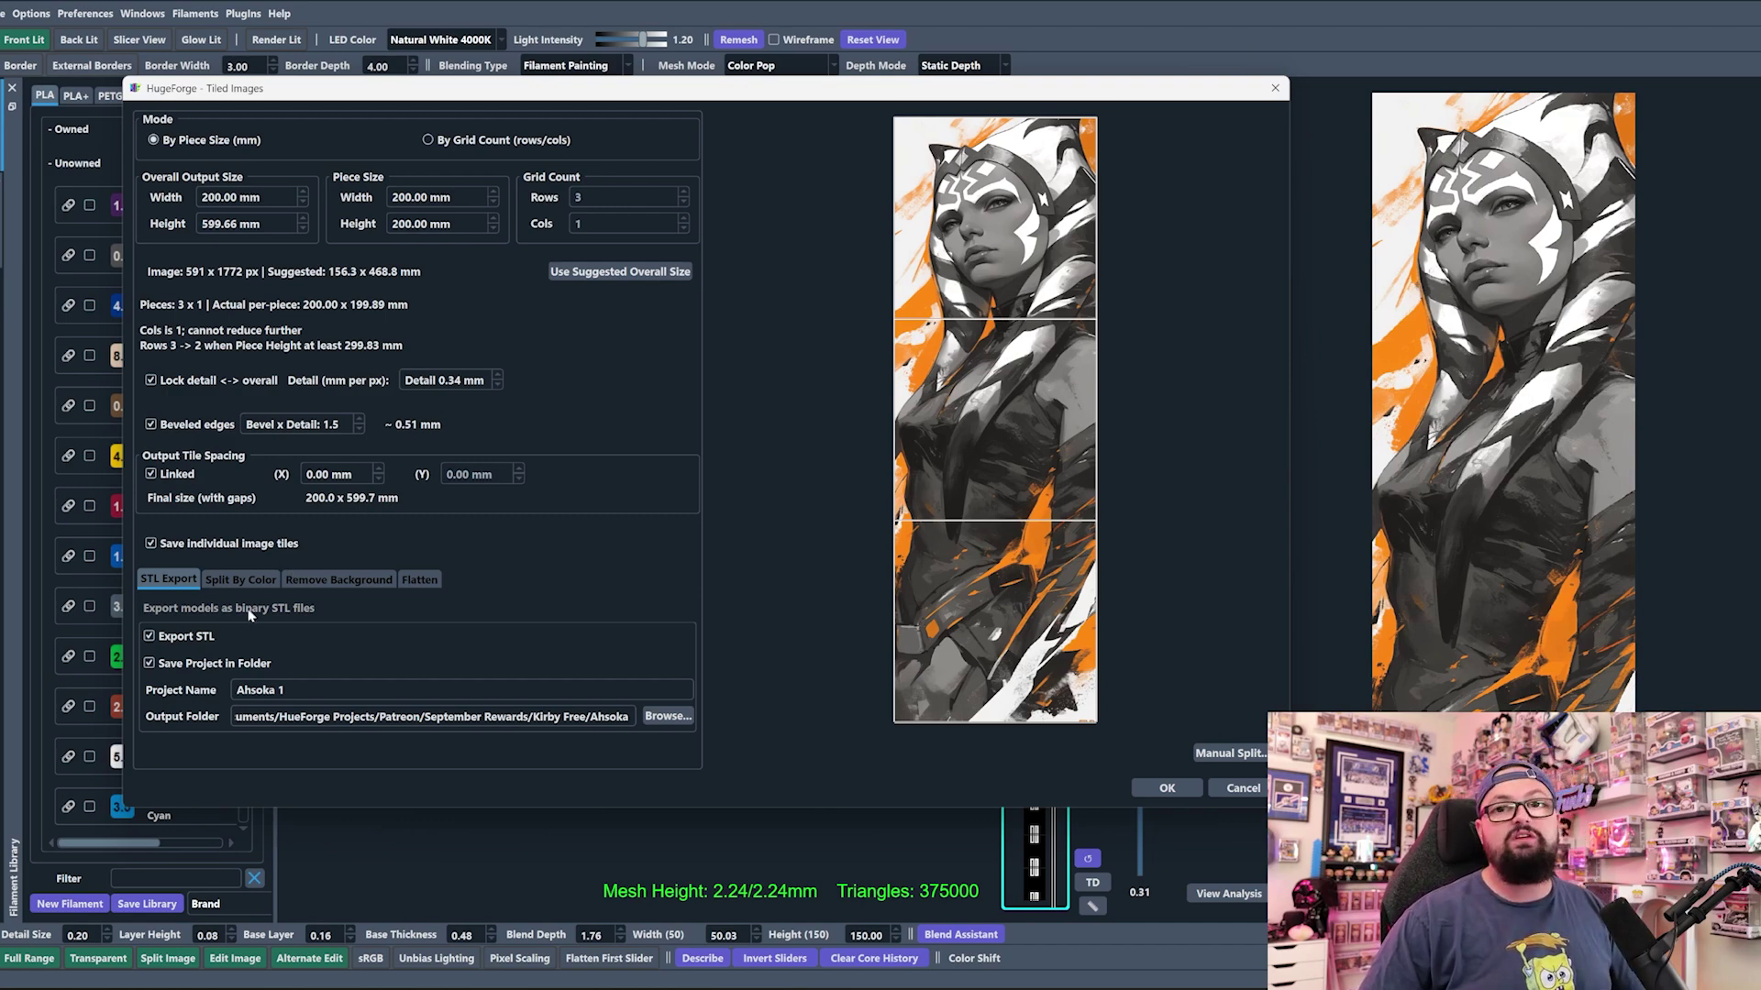
left_click(250, 581)
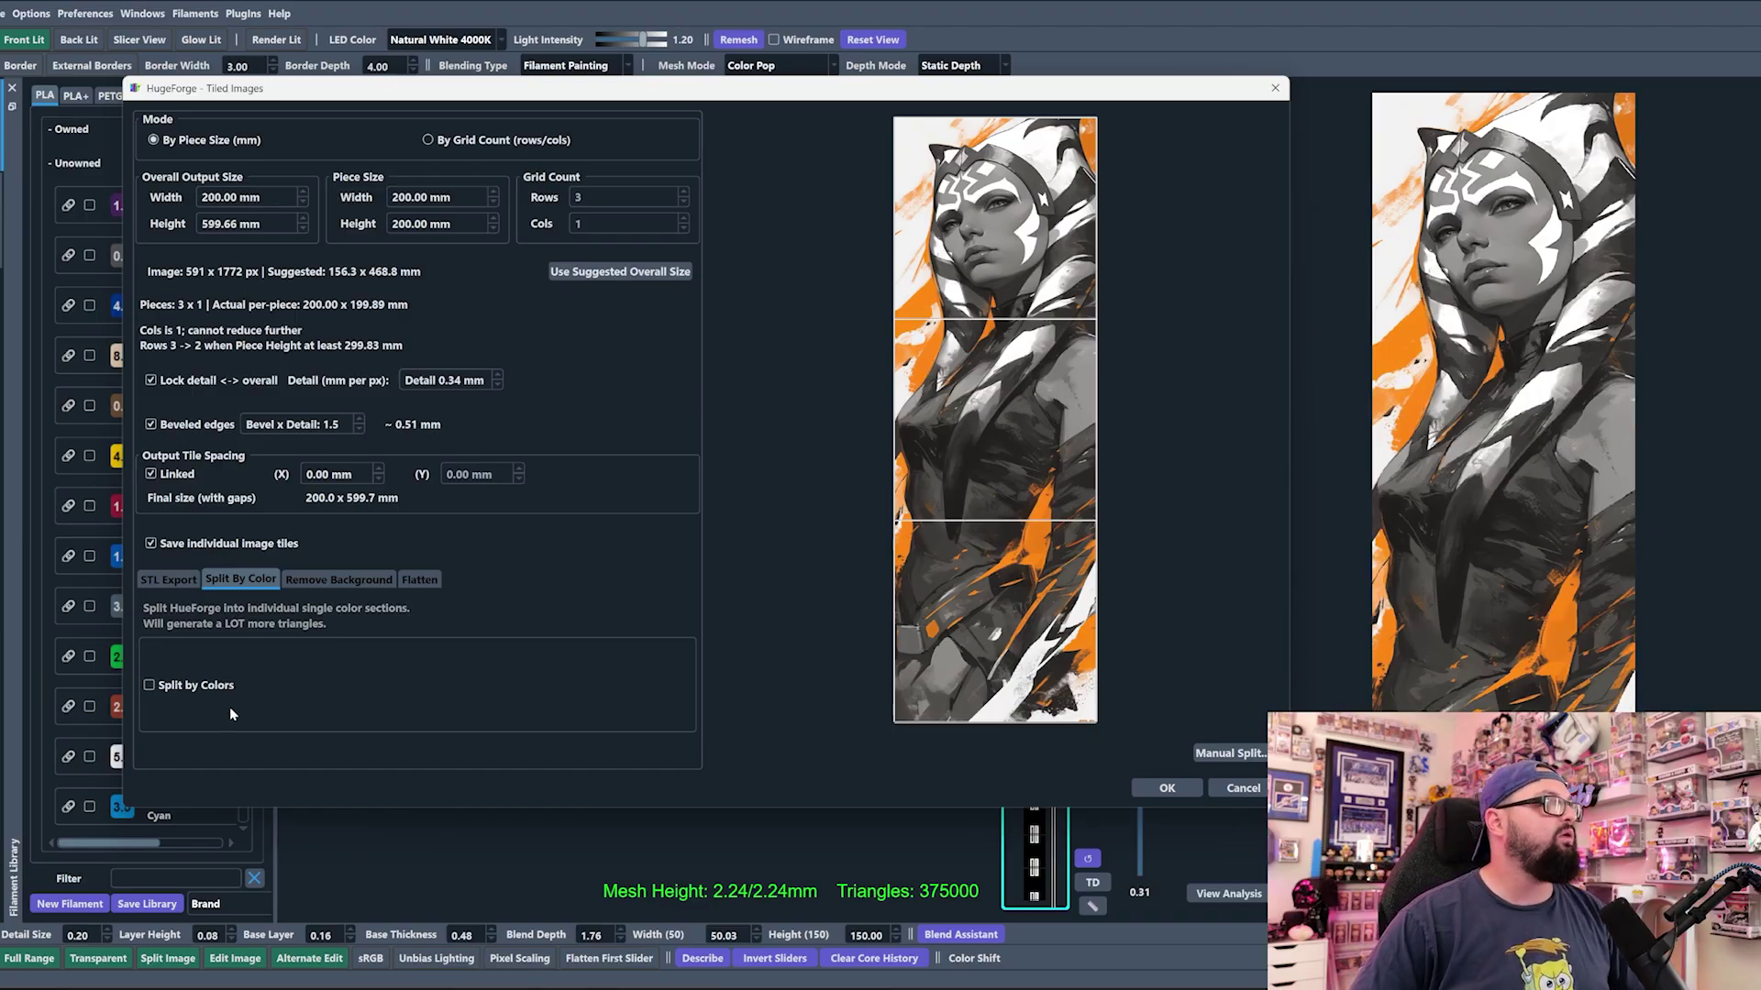
Step: Review the Remove Background and Flatten options, leaving flattening off, and return to STL Export
left_click(331, 580)
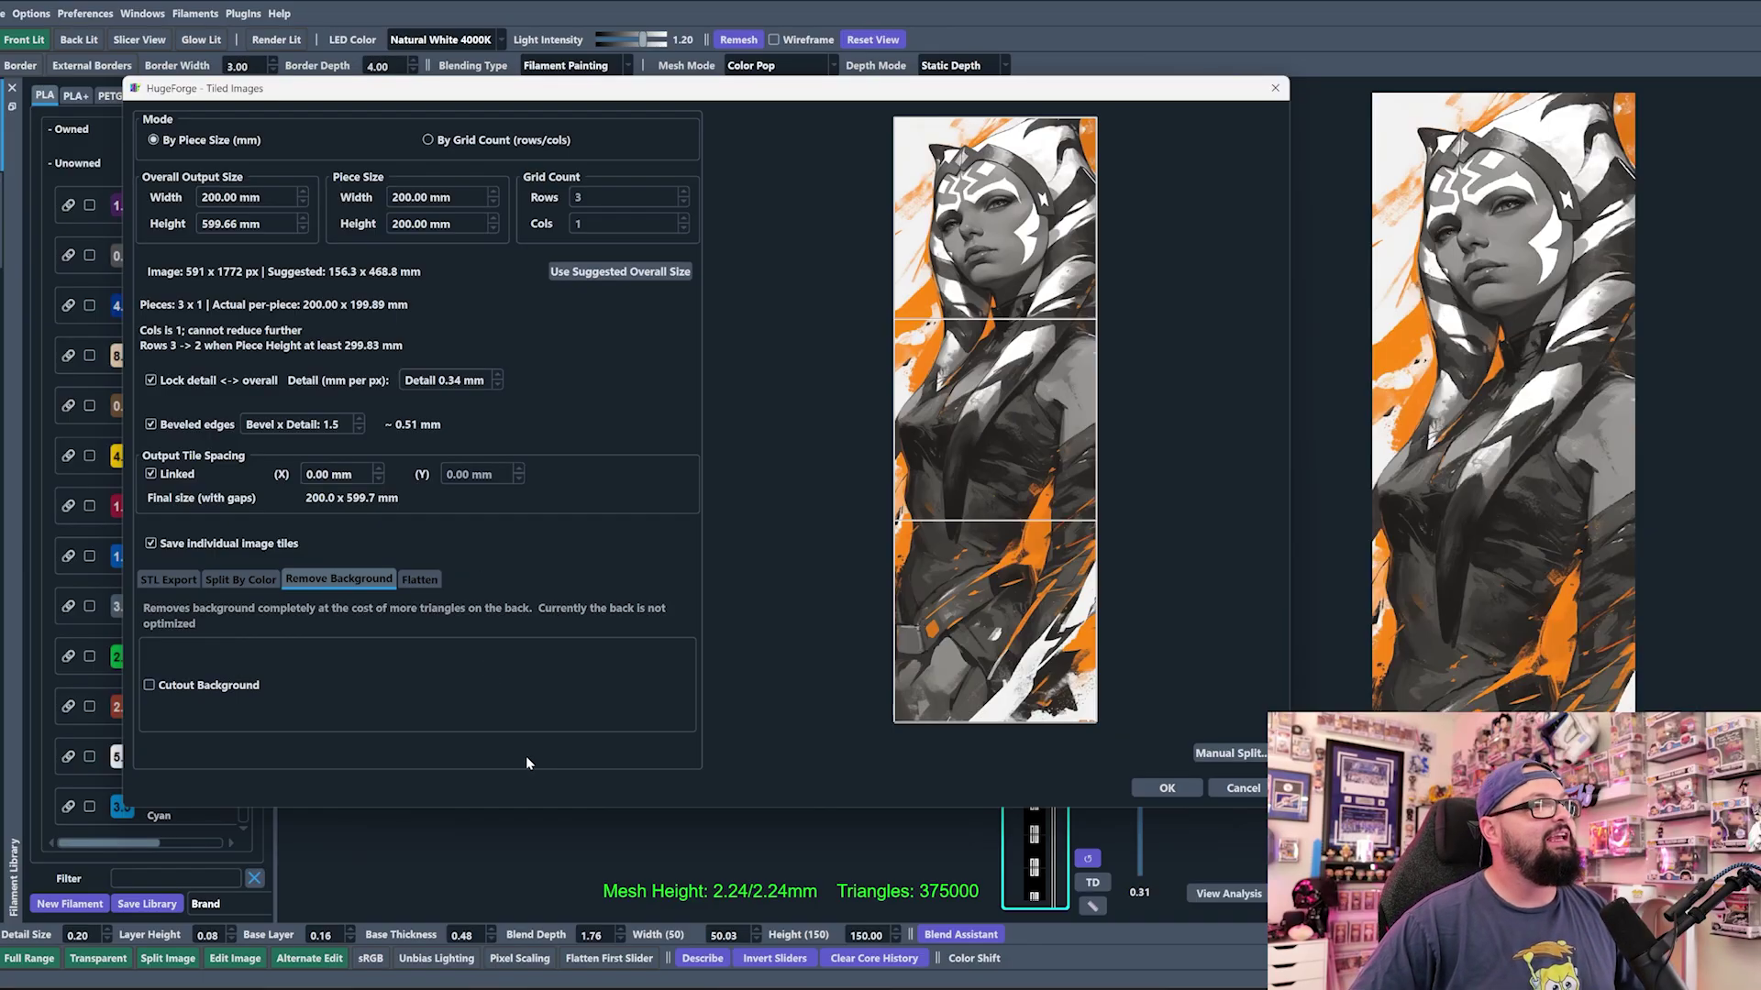
left_click(419, 578)
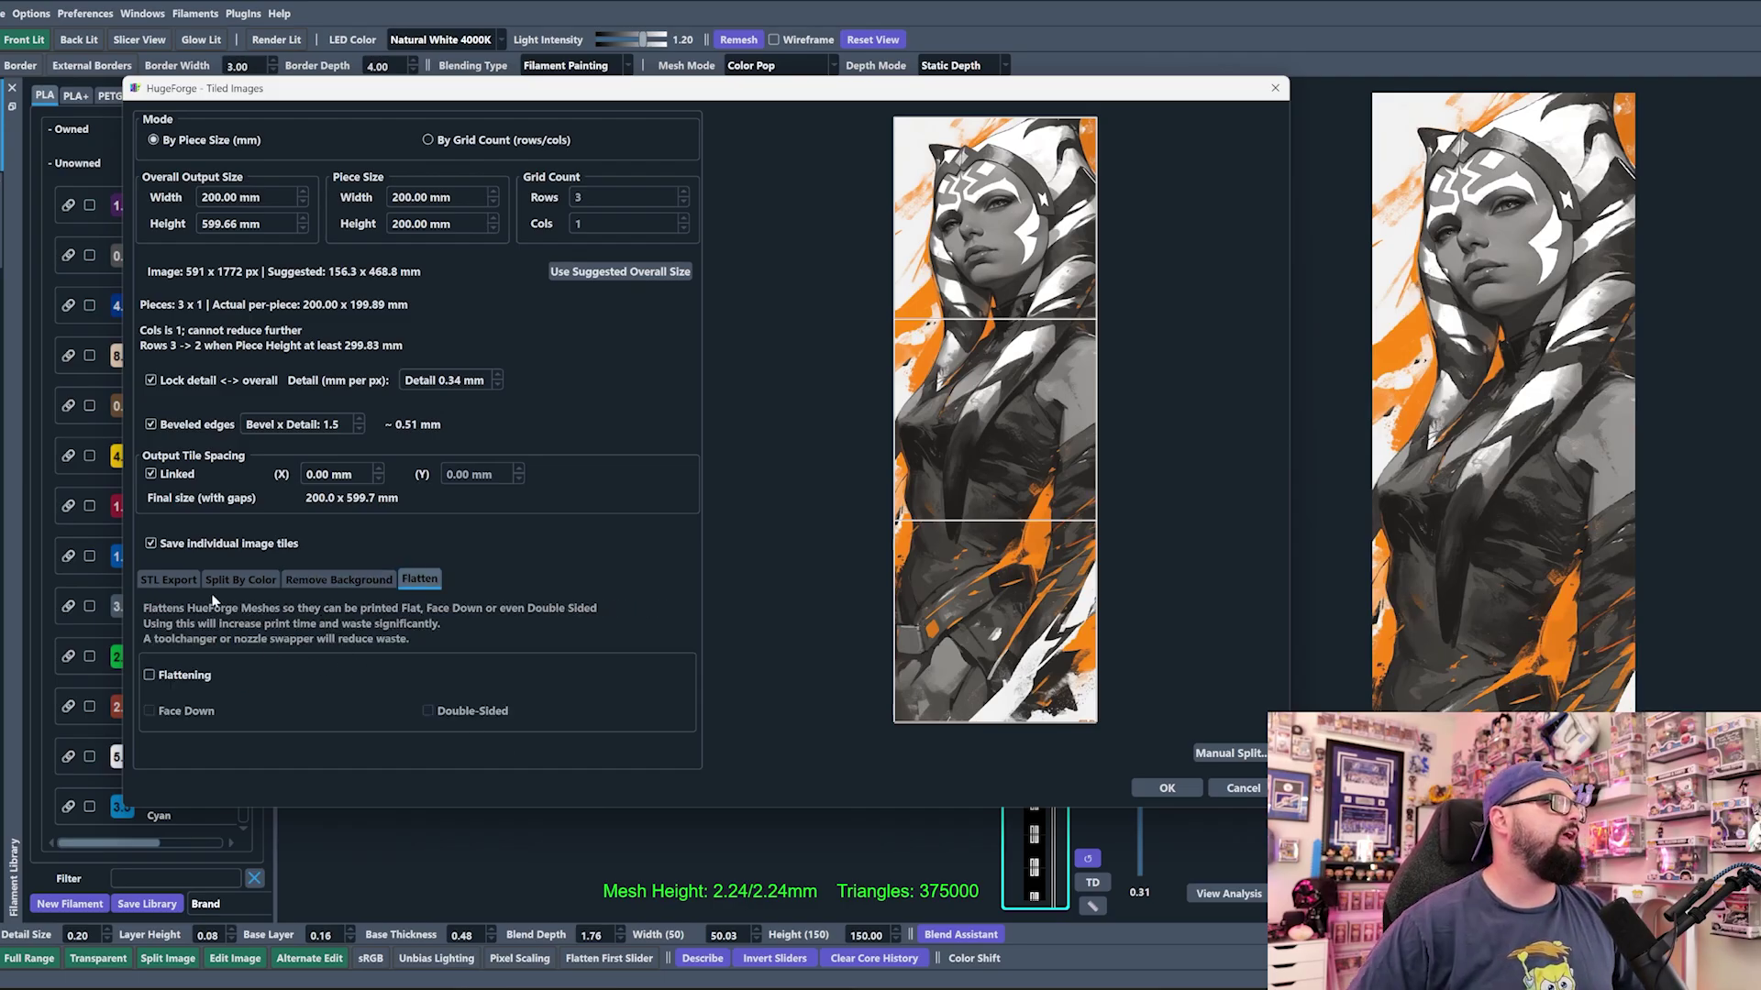
left_click(149, 675)
left_click(152, 712)
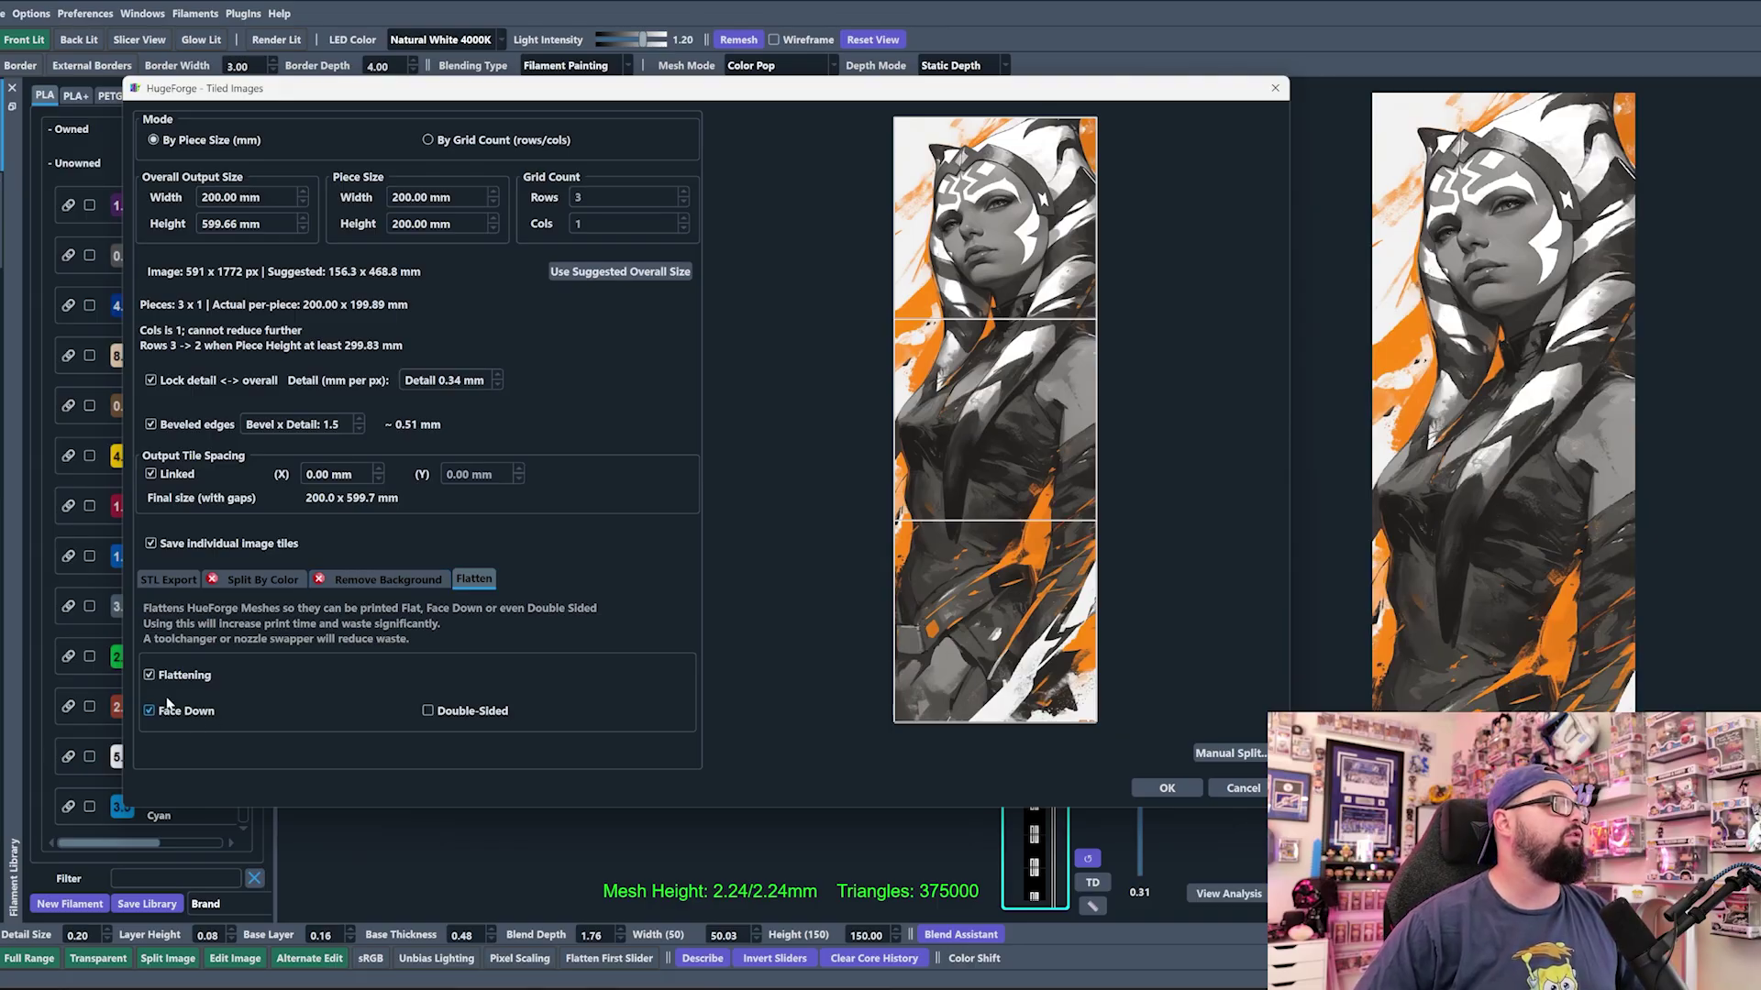
left_click(149, 675)
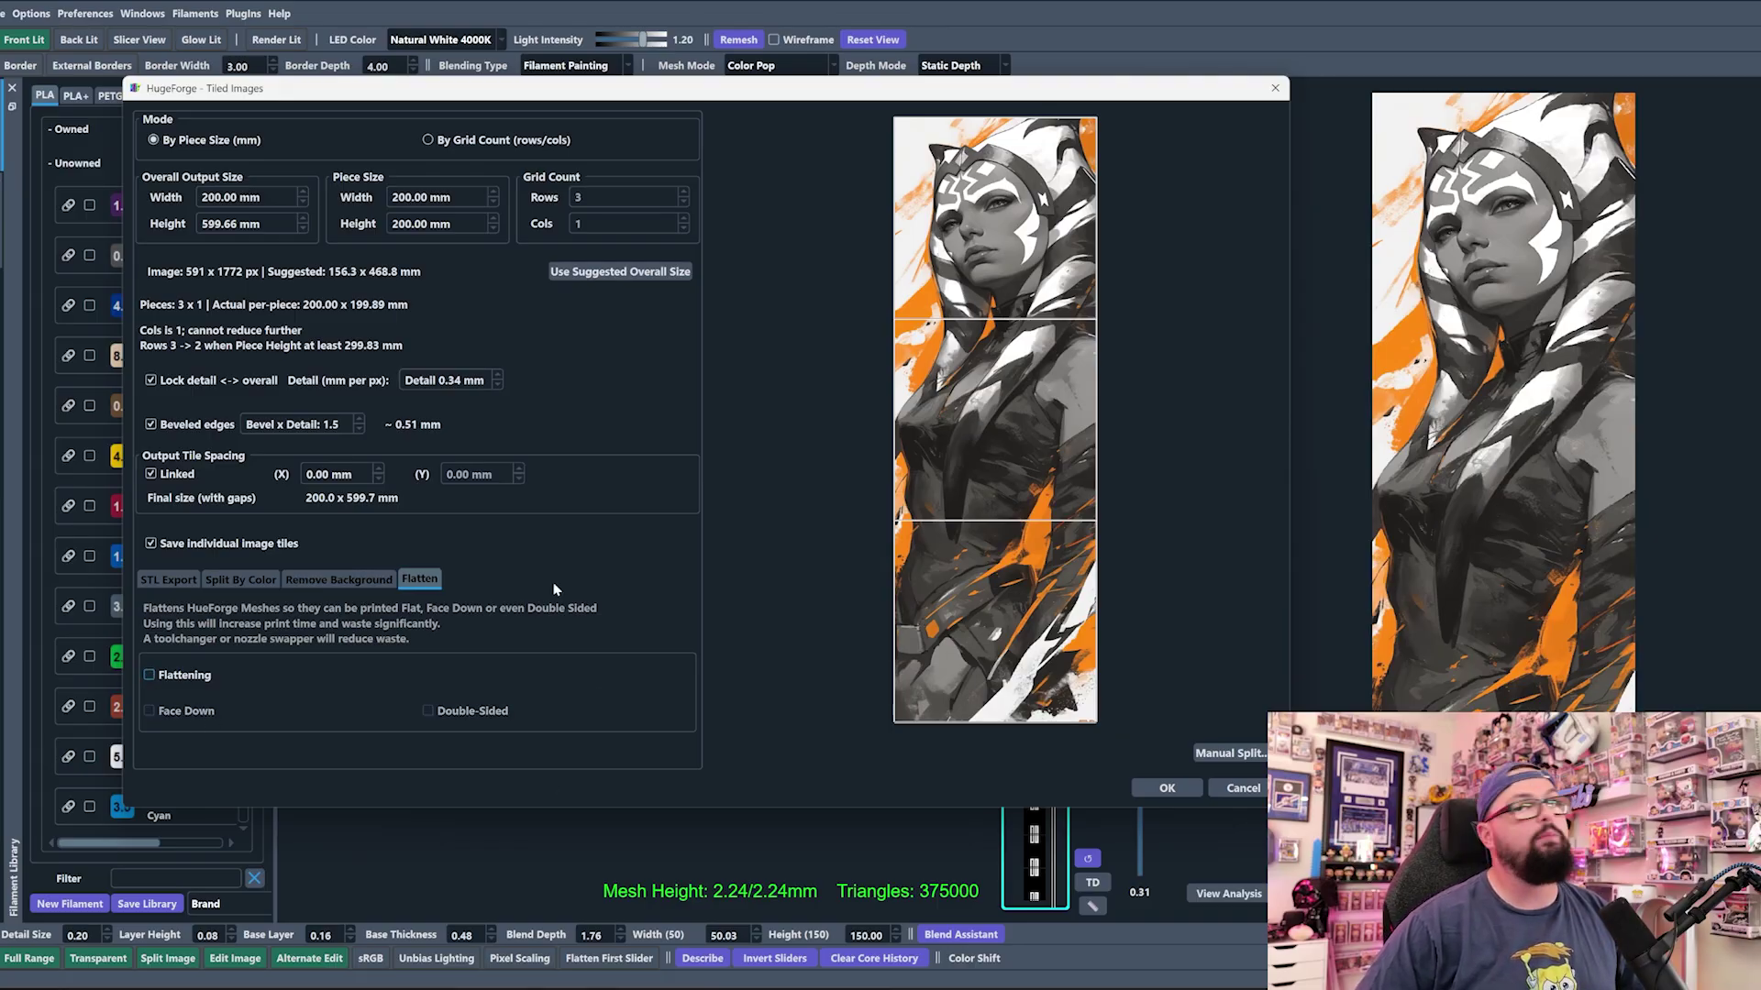
left_click(168, 579)
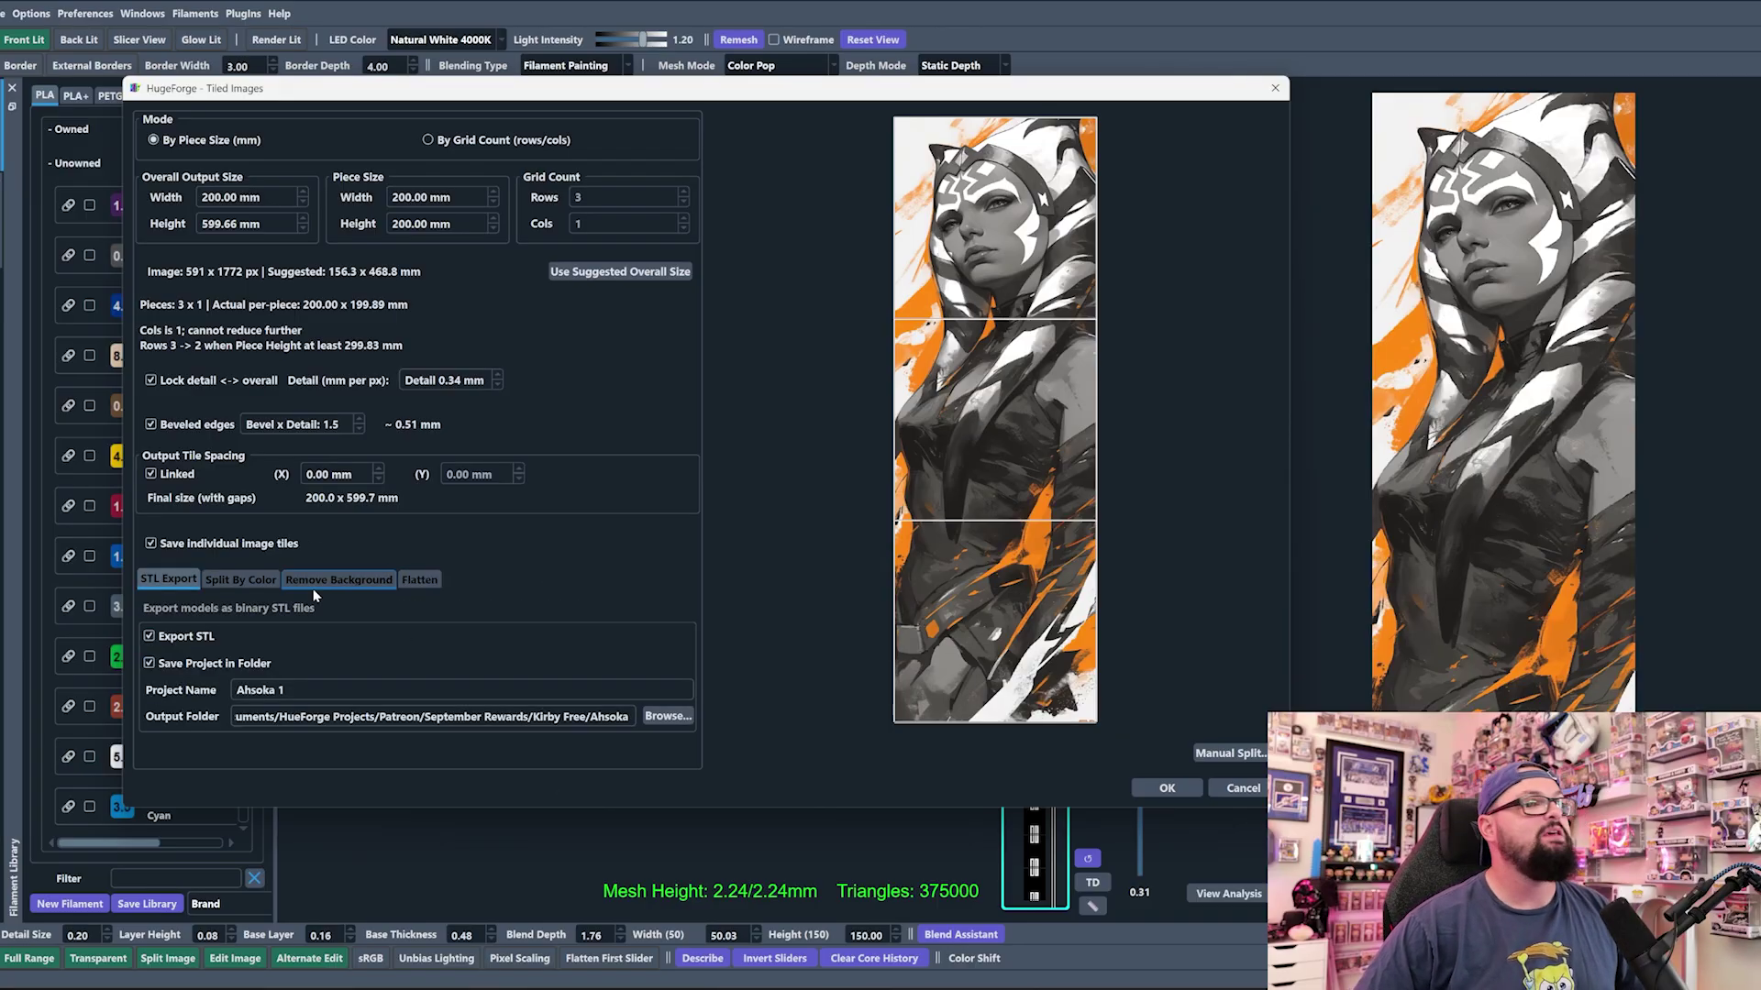
Step: Start generating the Ahsoka 1 tile files and wait for completion
left_click(1167, 788)
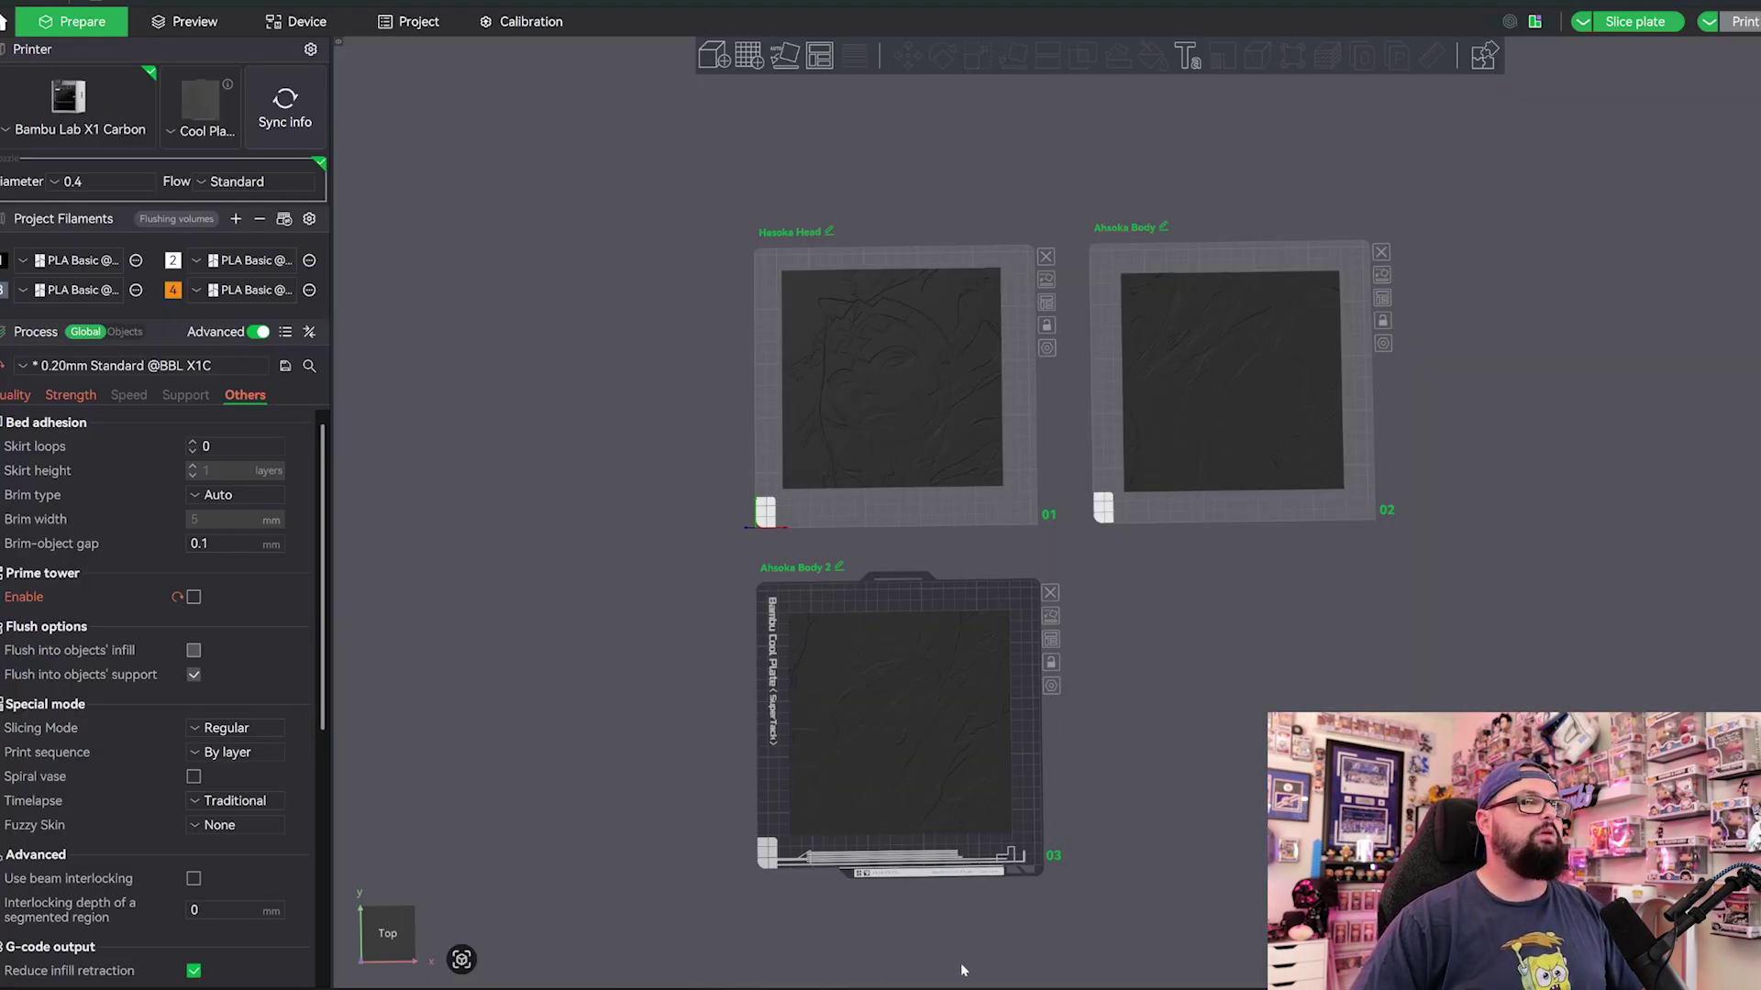
Step: Open Ahsoka's Image_Tiles folder and flip through the three tile images in Photos
left_click(962, 970)
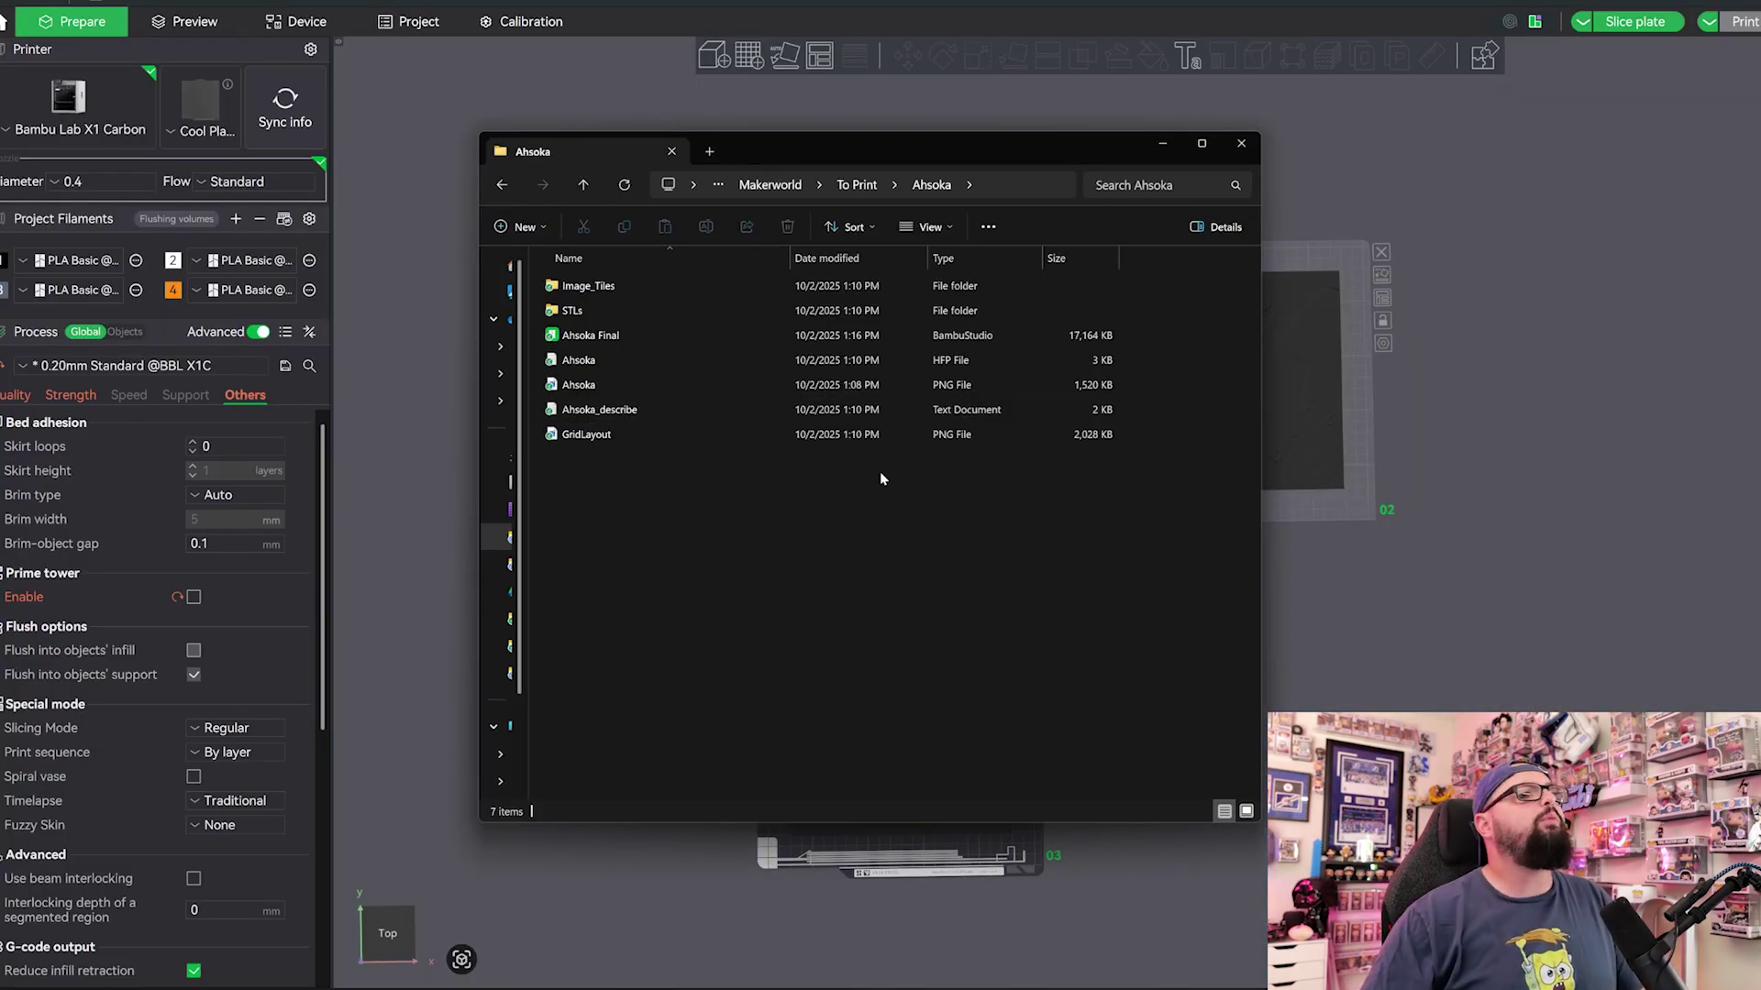
left_click_drag(900, 555, 886, 613)
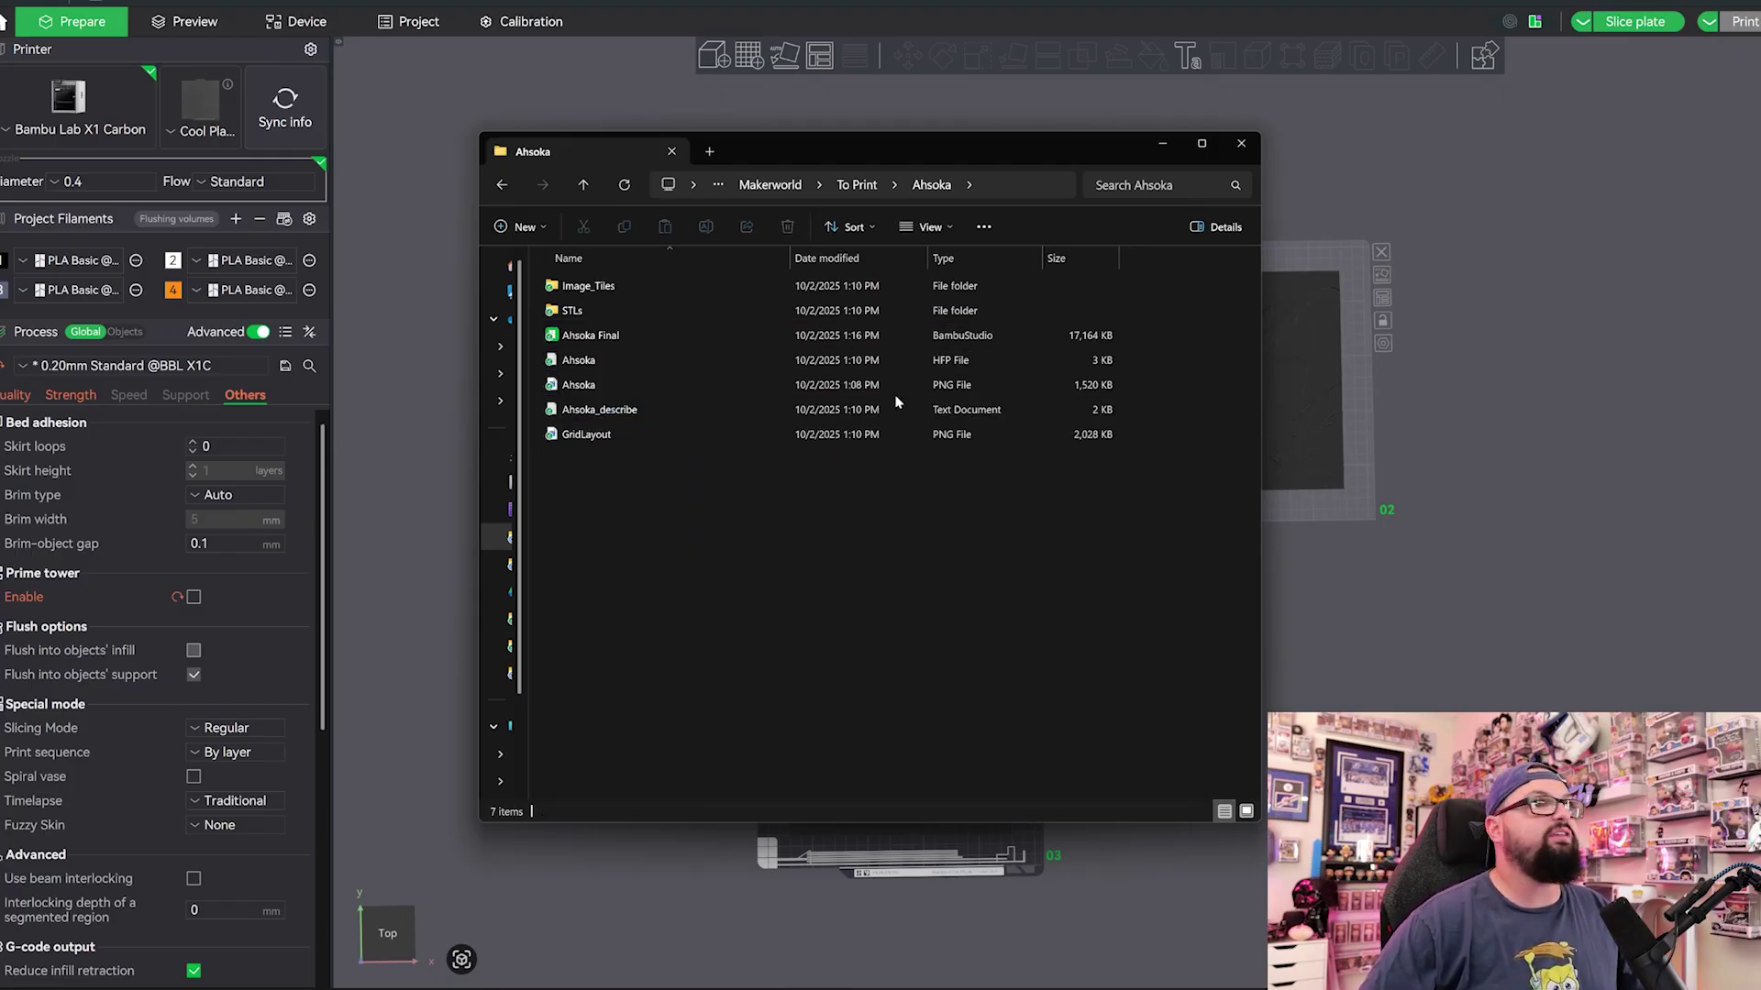
double_click(633, 288)
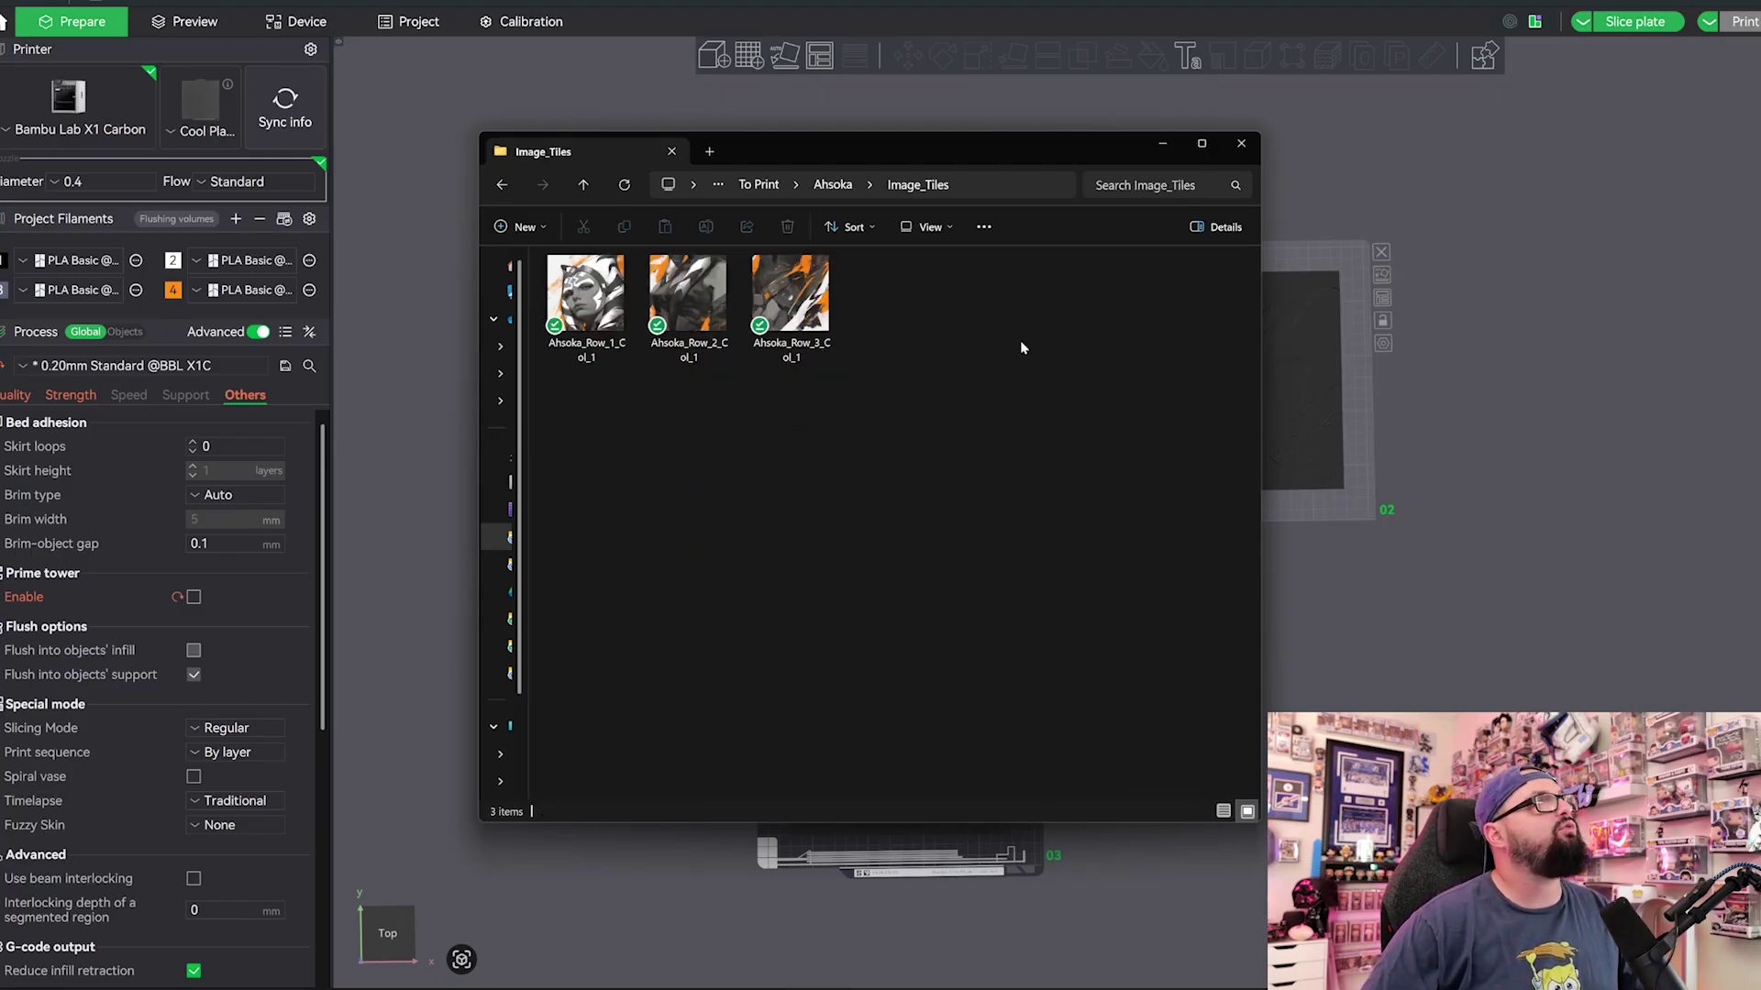
left_click(608, 306)
double_click(608, 306)
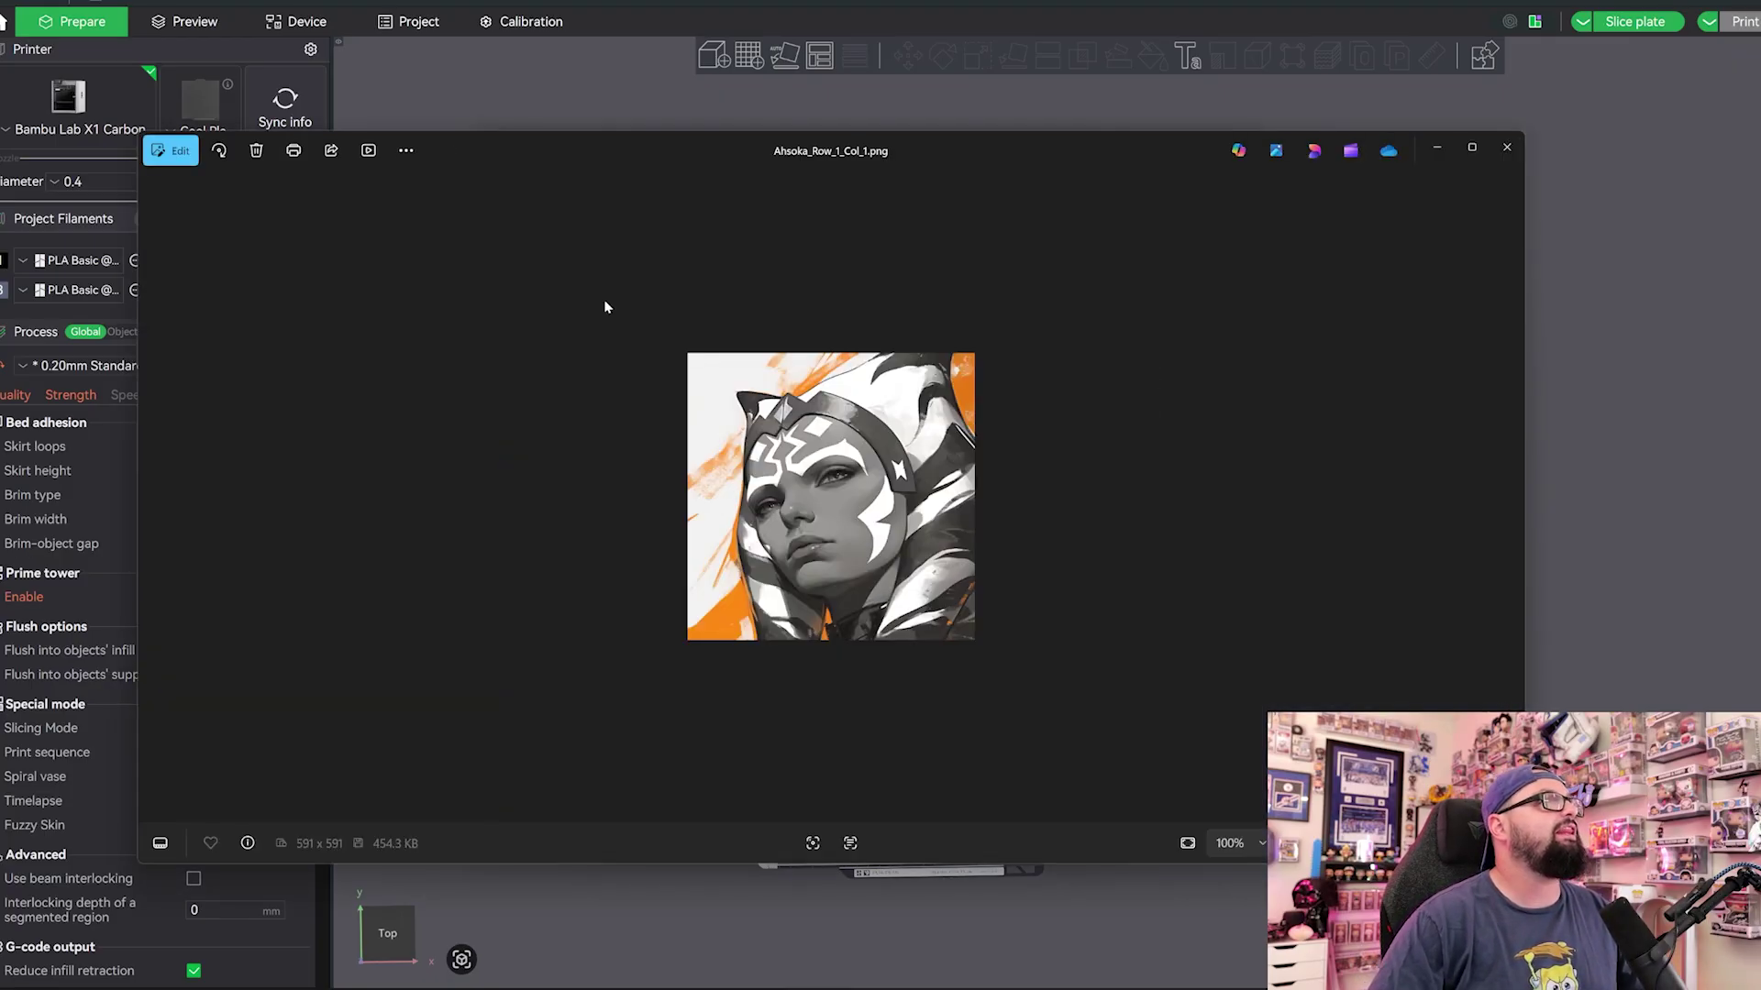
key("Right")
key("Right")
key("Left")
key("Left")
key("Left")
key("Left")
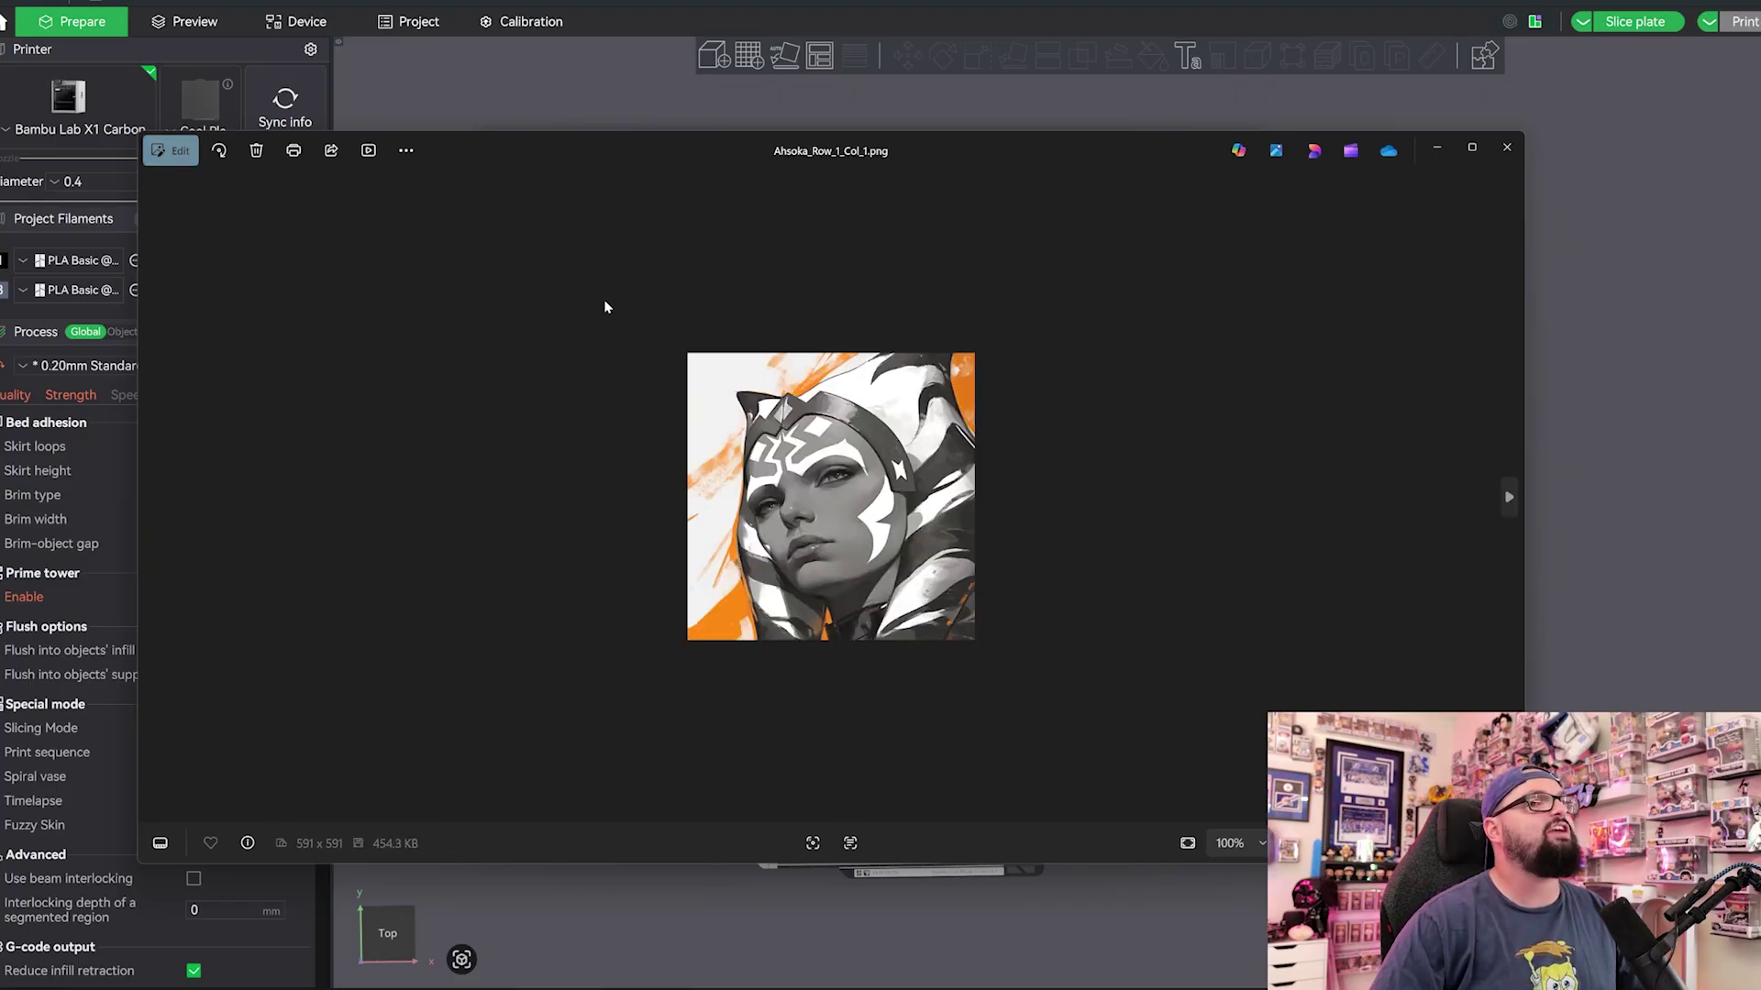
key("Left")
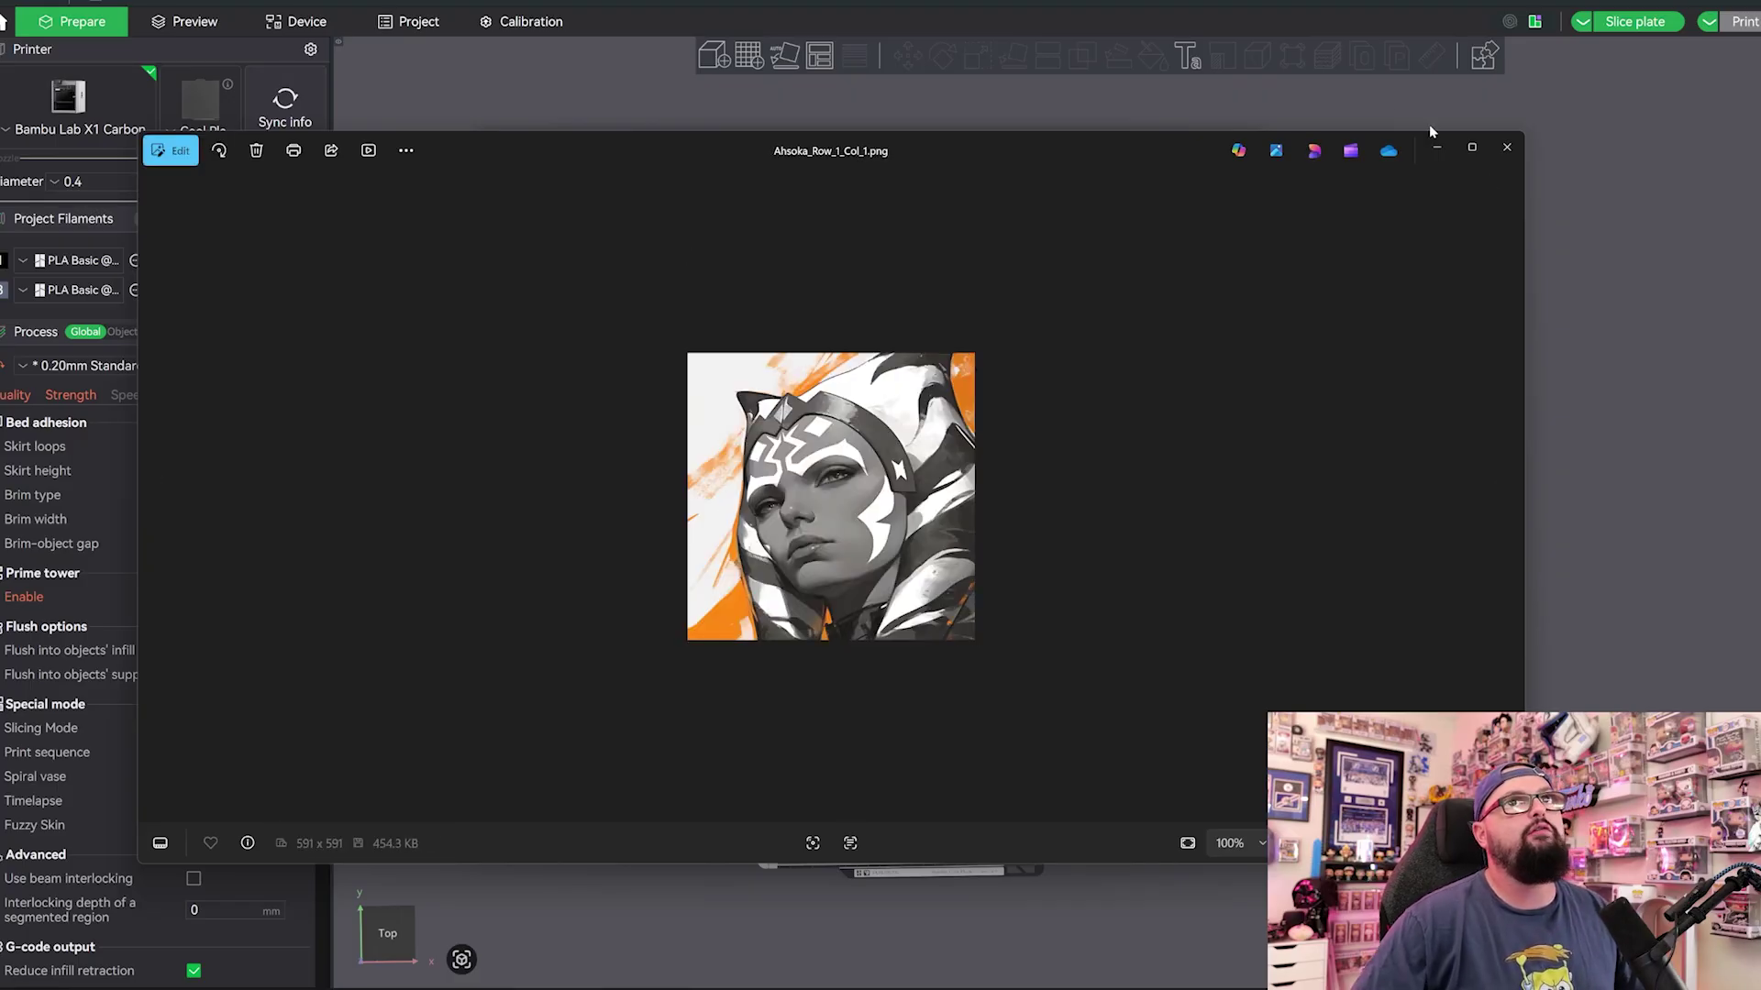
left_click(1506, 147)
left_click(744, 436)
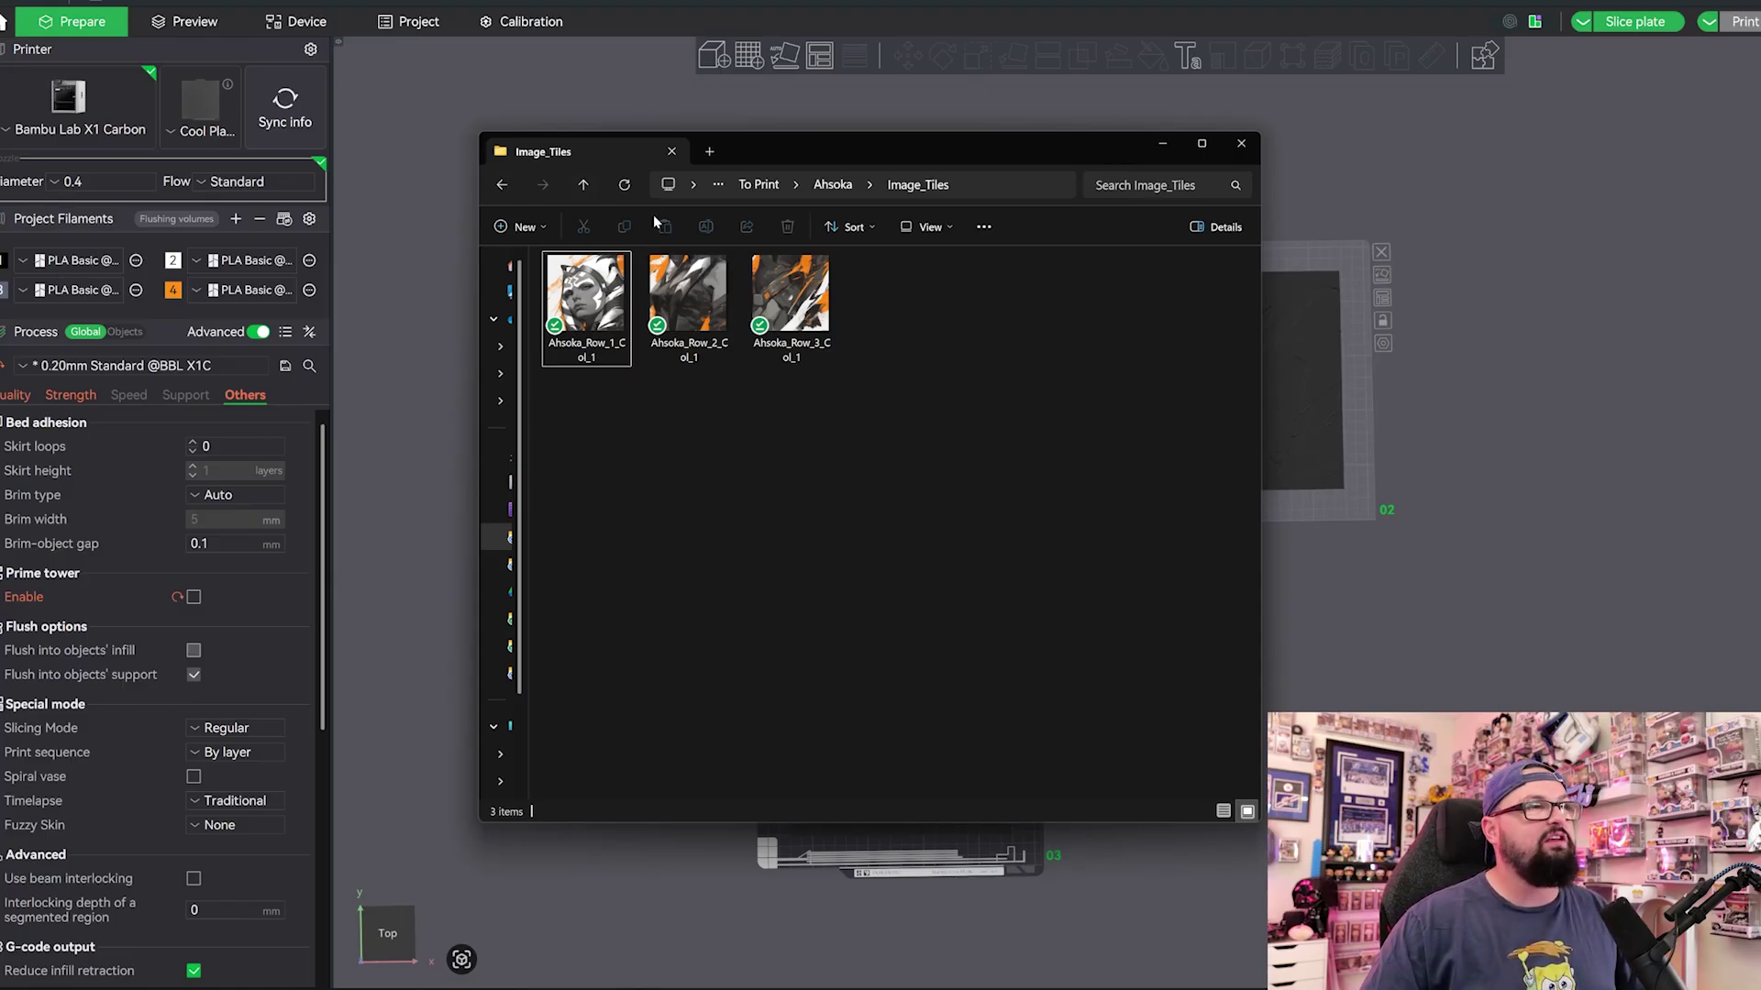
left_click(503, 187)
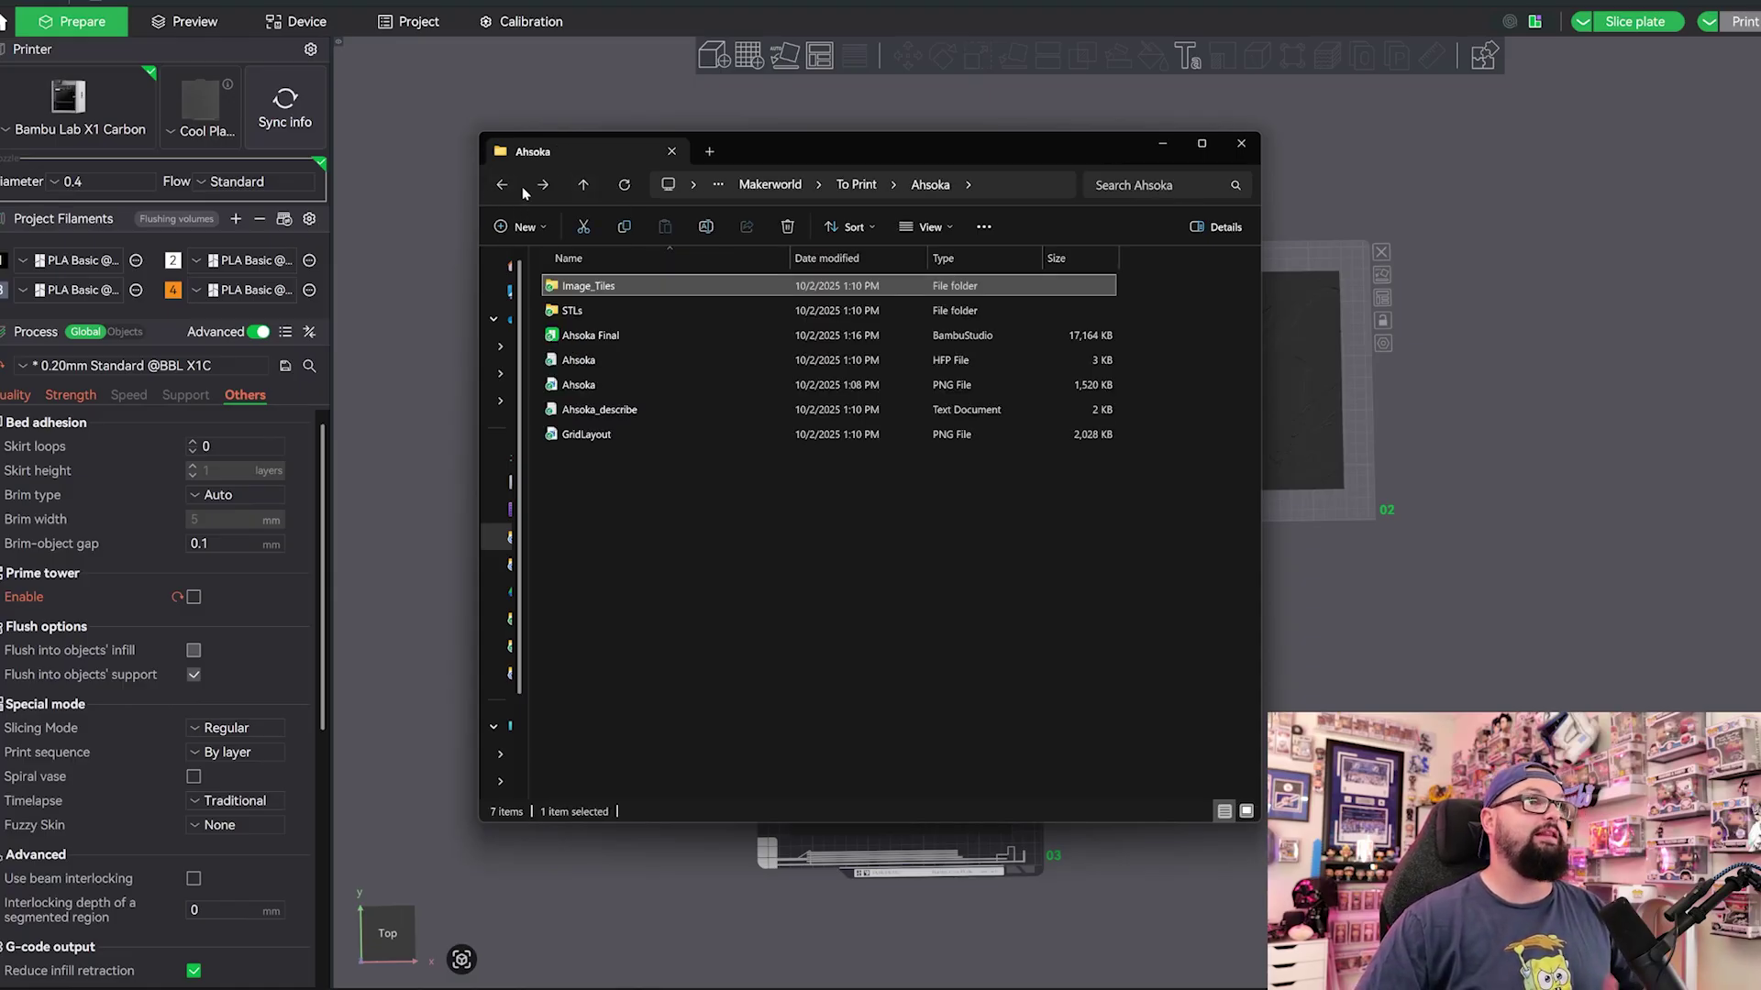
double_click(571, 310)
left_click_drag(803, 523, 623, 358)
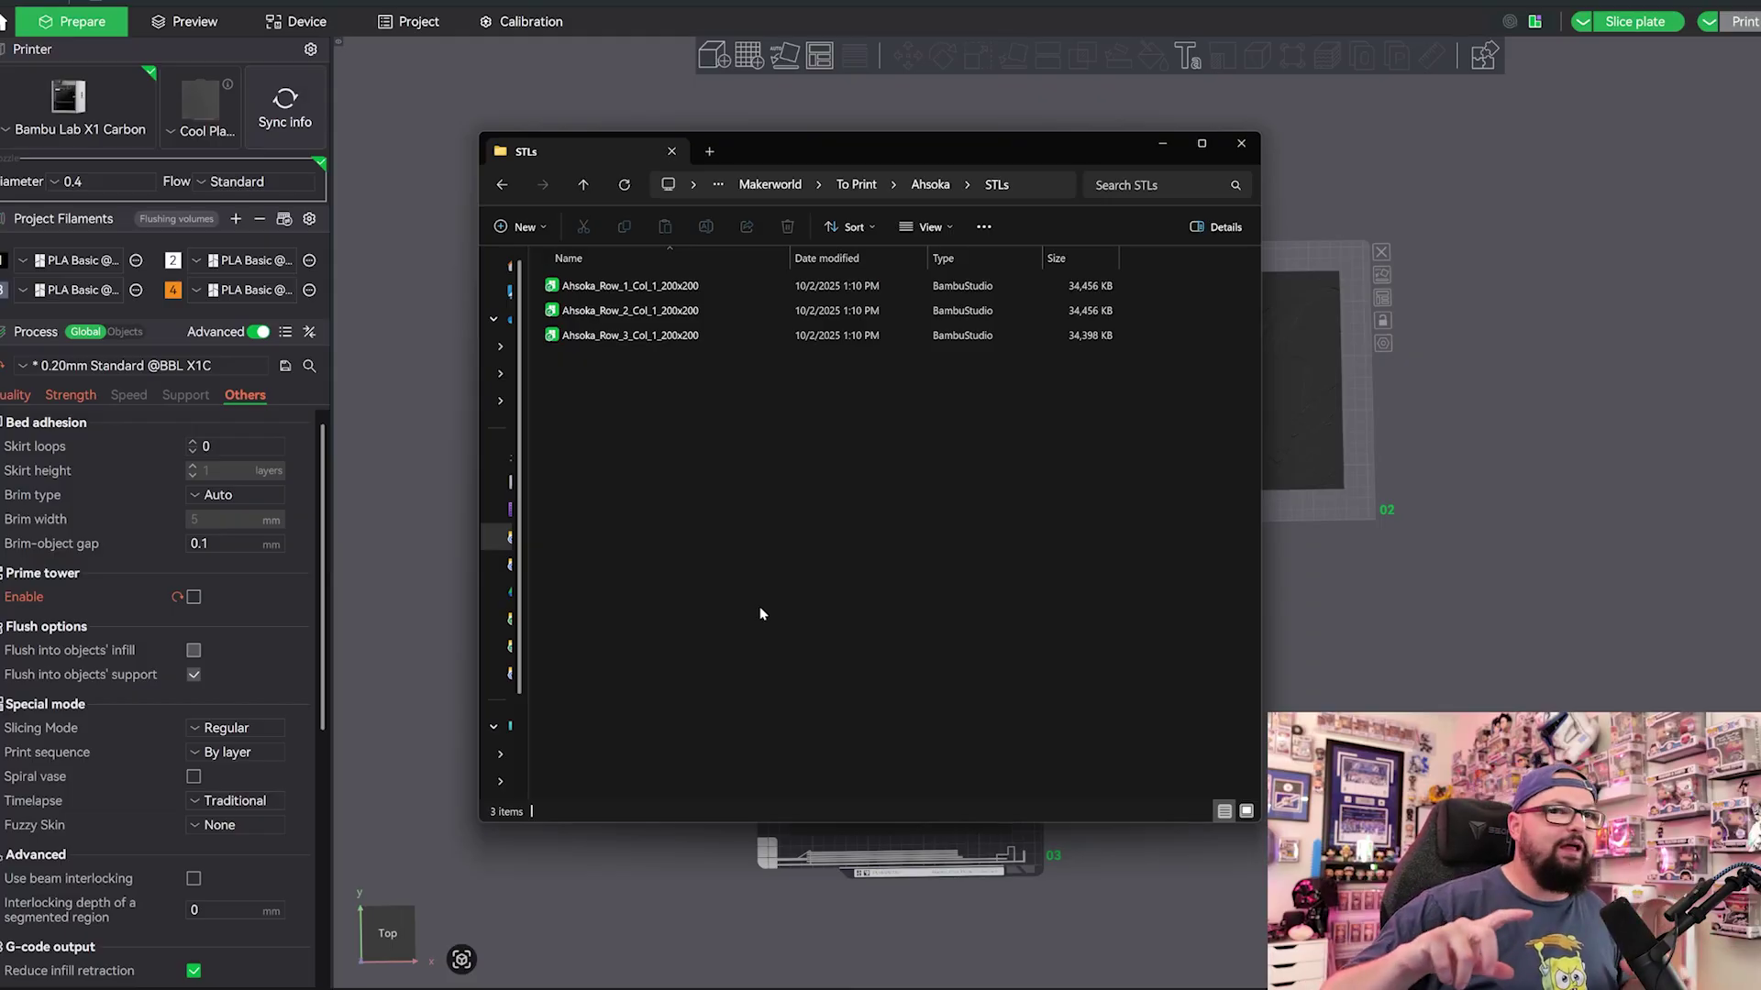
left_click_drag(864, 470, 590, 499)
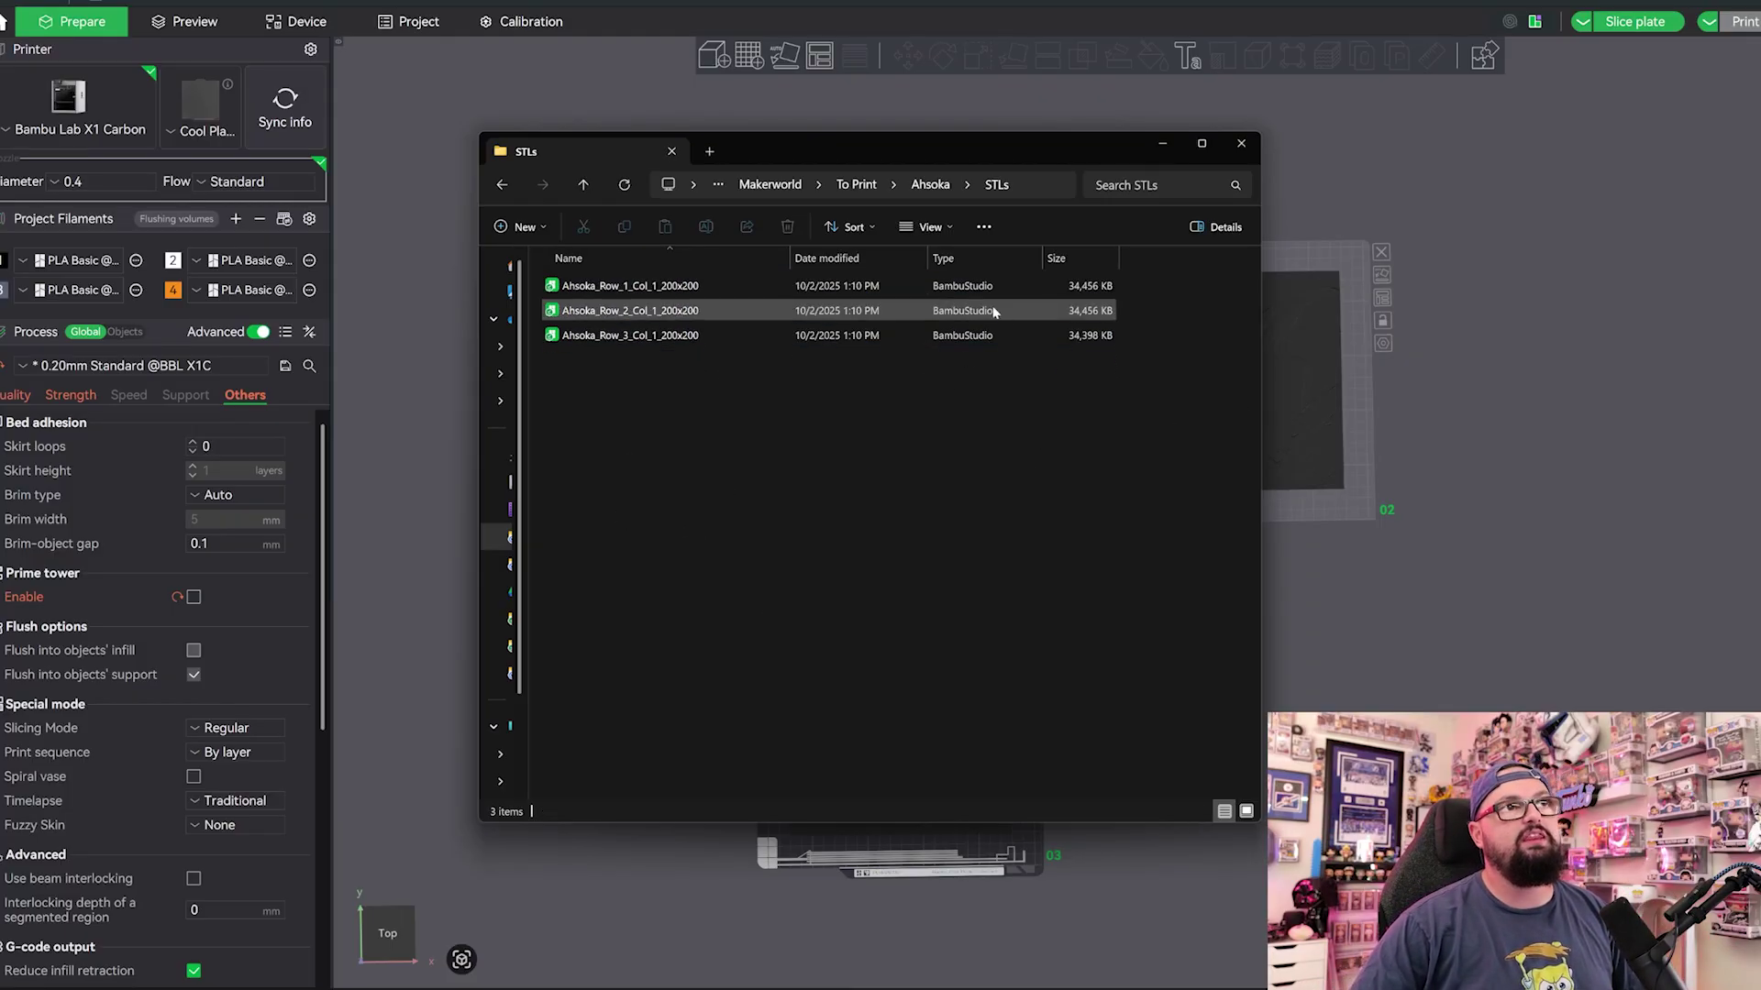
left_click(930, 184)
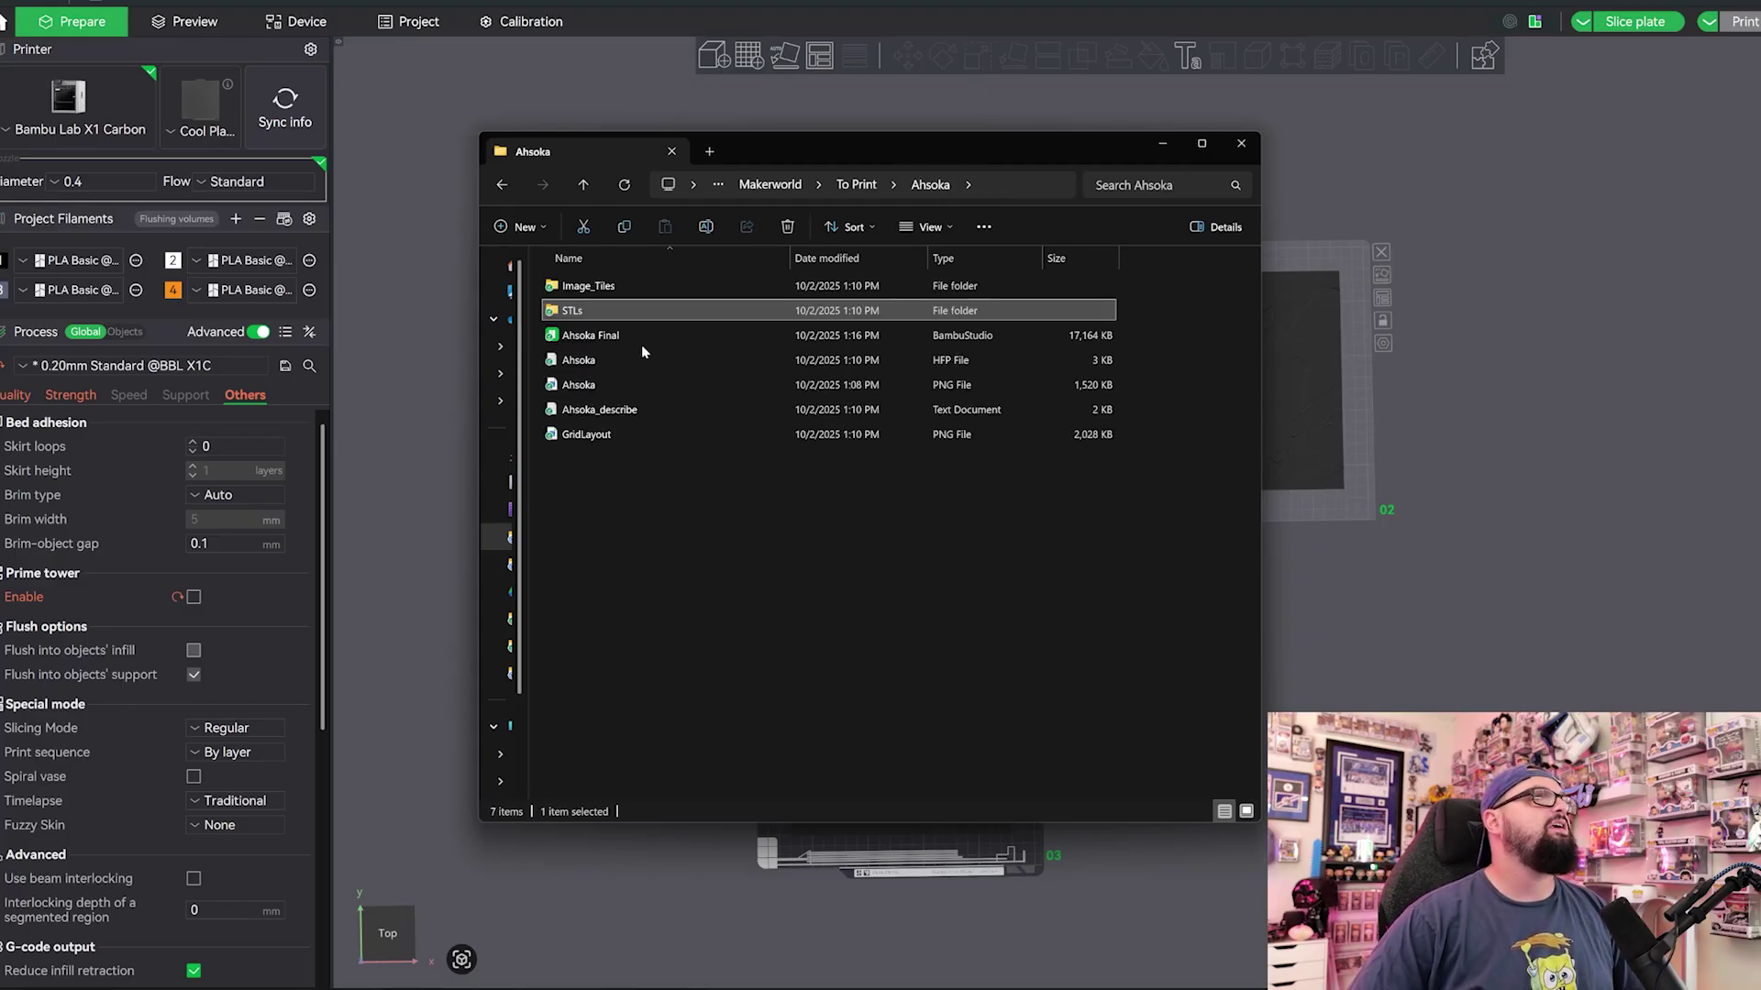
left_click(642, 339)
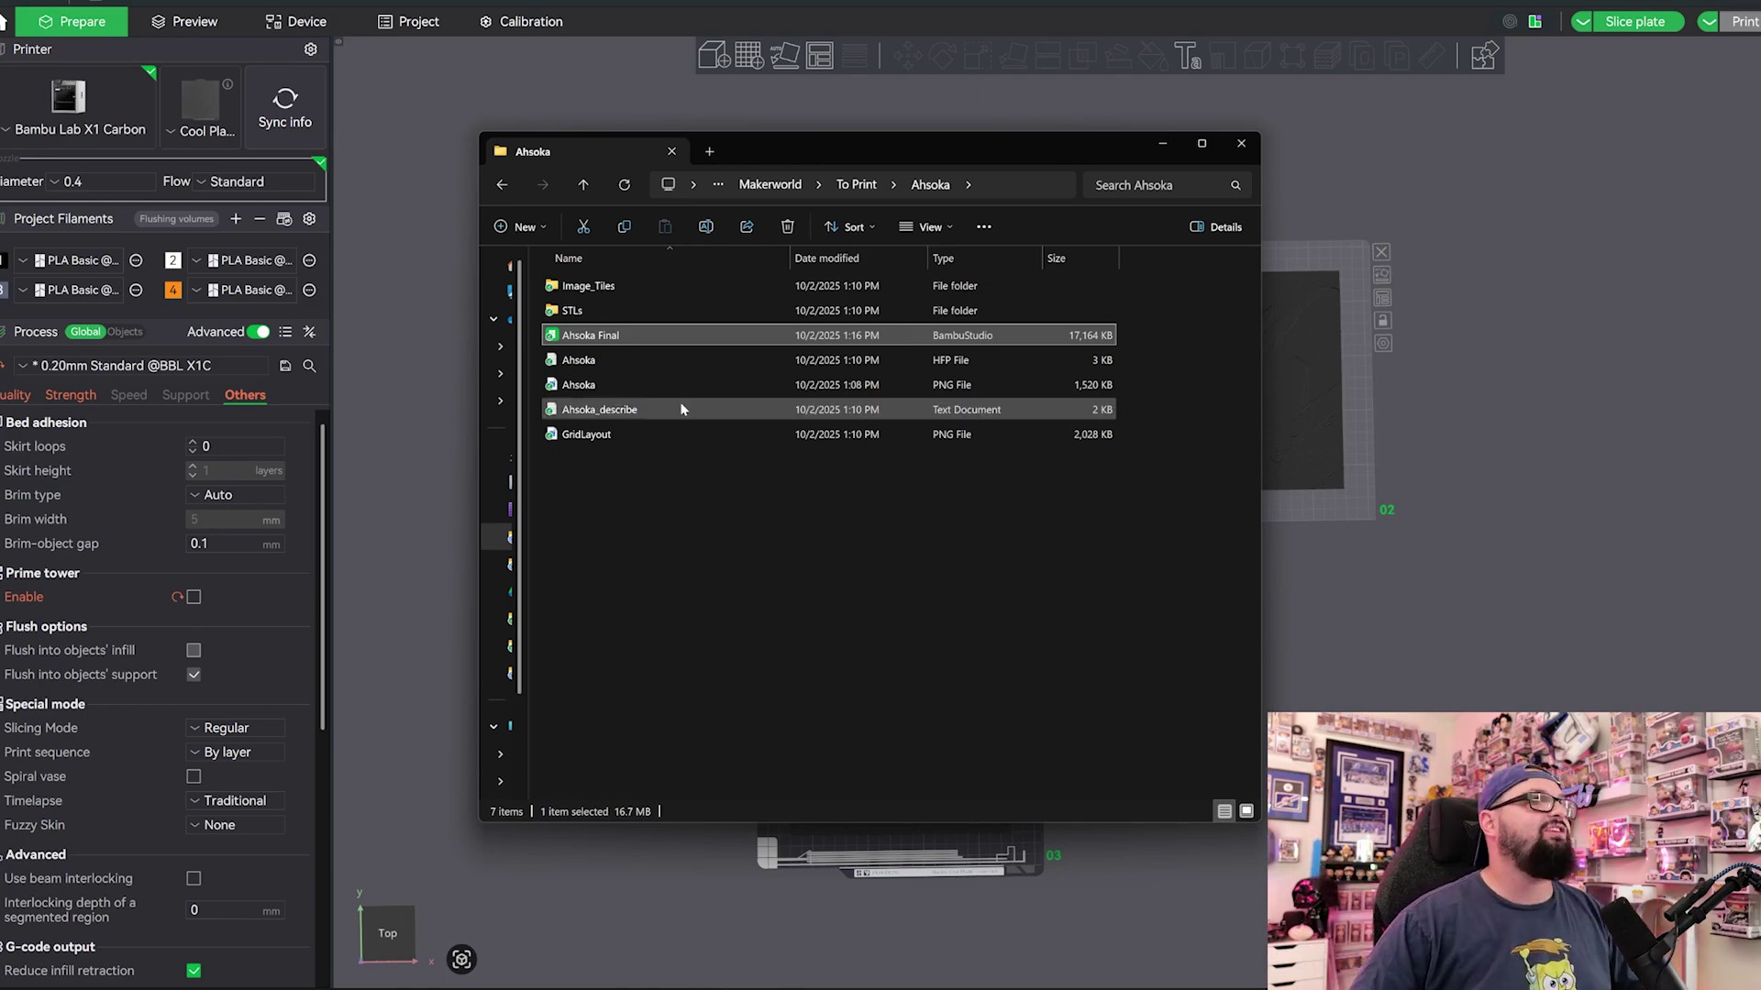
Step: View Ahsoka.png in Photos, then open Ahsoka_describe.txt in its own Notepad window
left_click(942, 361)
double_click(565, 396)
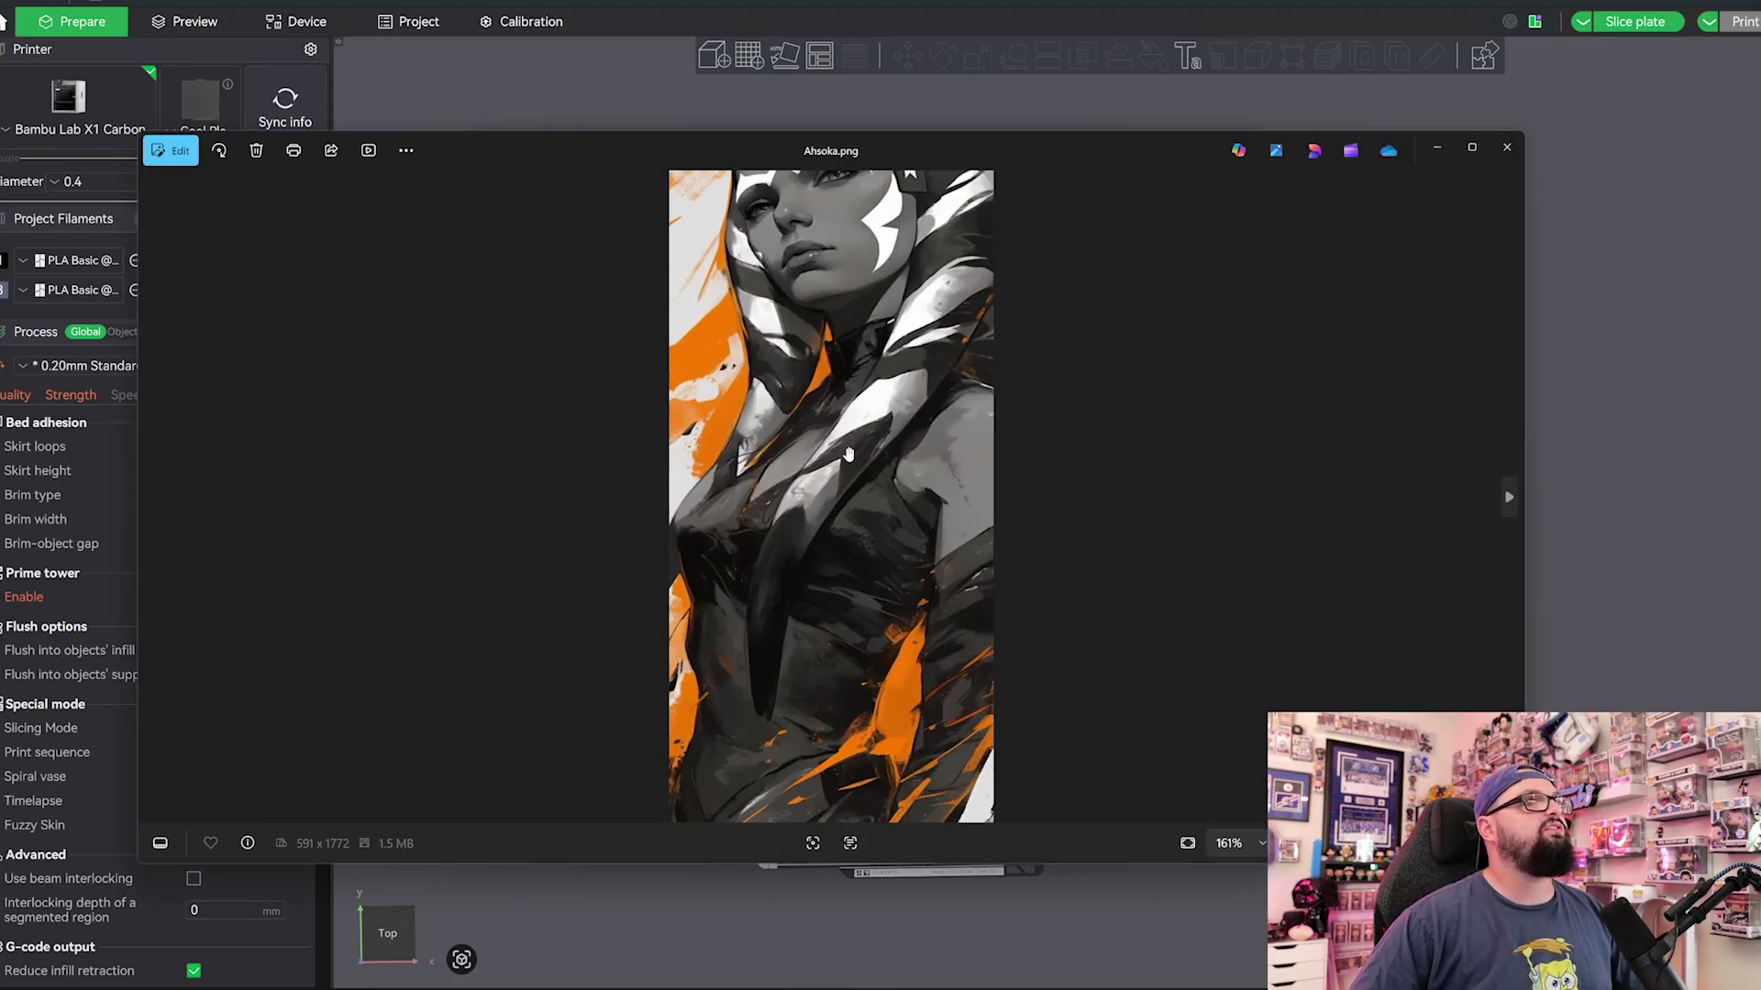
left_click(1507, 147)
double_click(851, 412)
left_click_drag(102, 101, 866, 359)
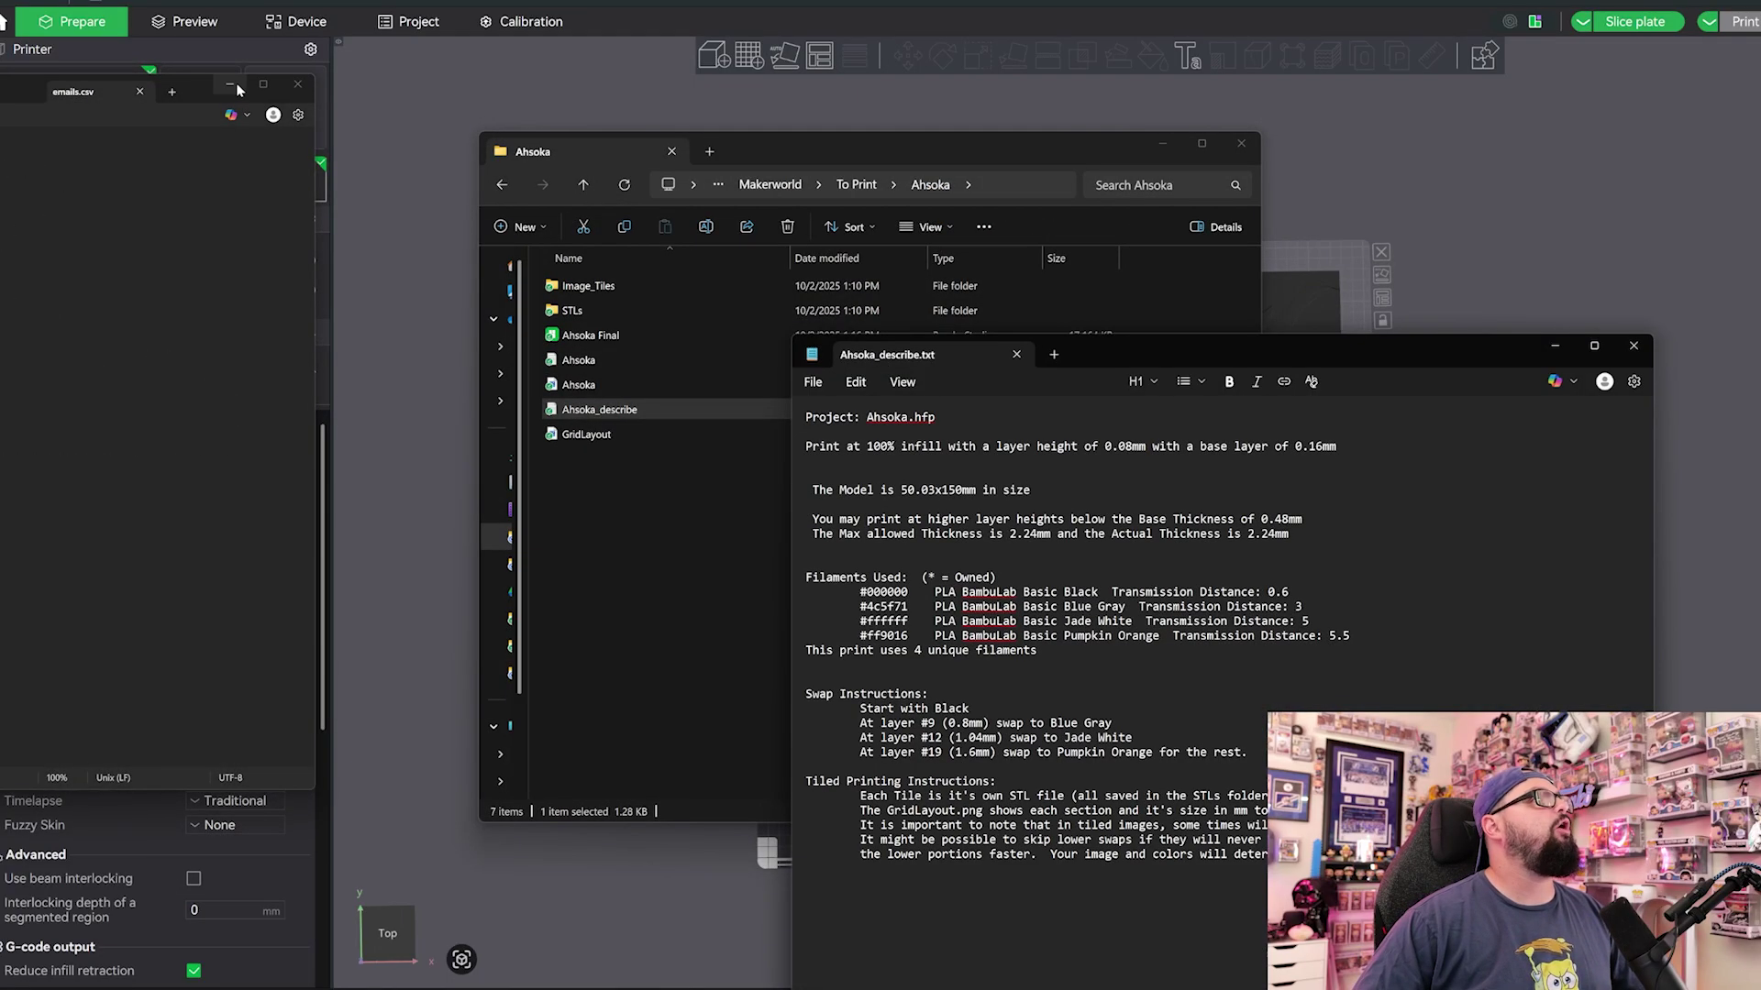
Step: Bring Ahsoka_describe.txt forward and read through the print description and Tiled Printing Instructions
left_click(230, 83)
left_click_drag(1191, 356, 893, 97)
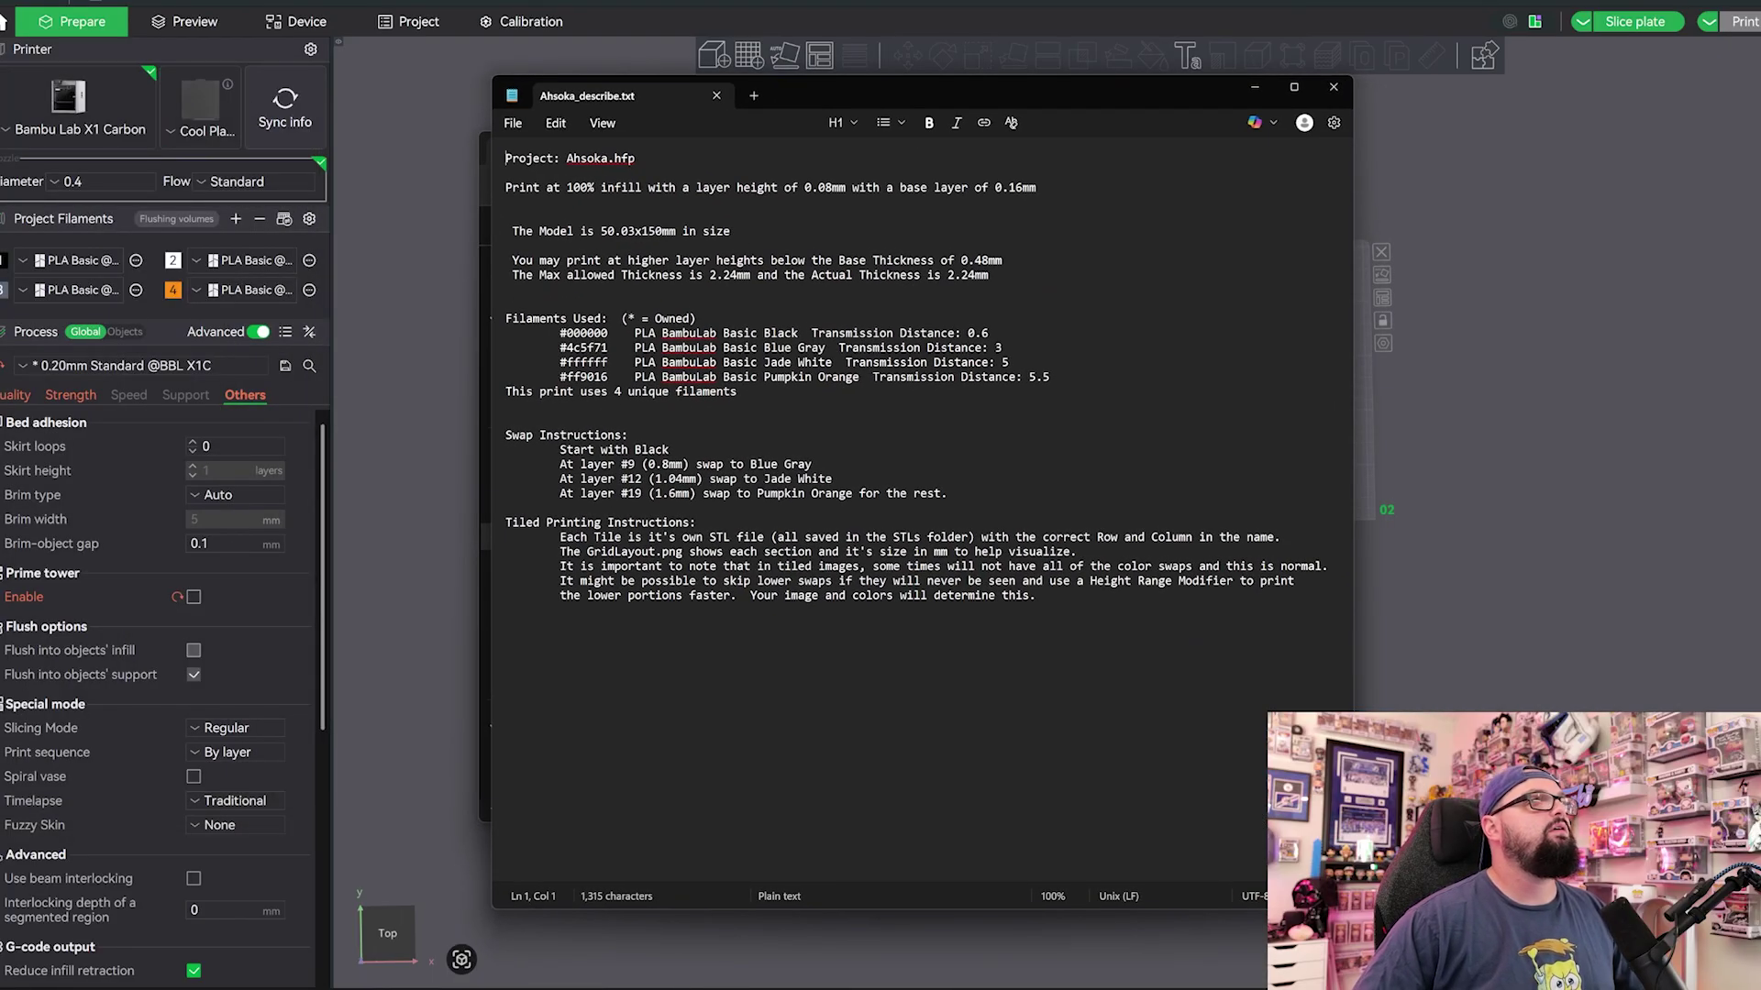
mouse_move(505, 187)
left_mouse_down()
mouse_move(1045, 610)
mouse_move(511, 229)
mouse_move(505, 187)
left_mouse_up()
left_click(975, 377)
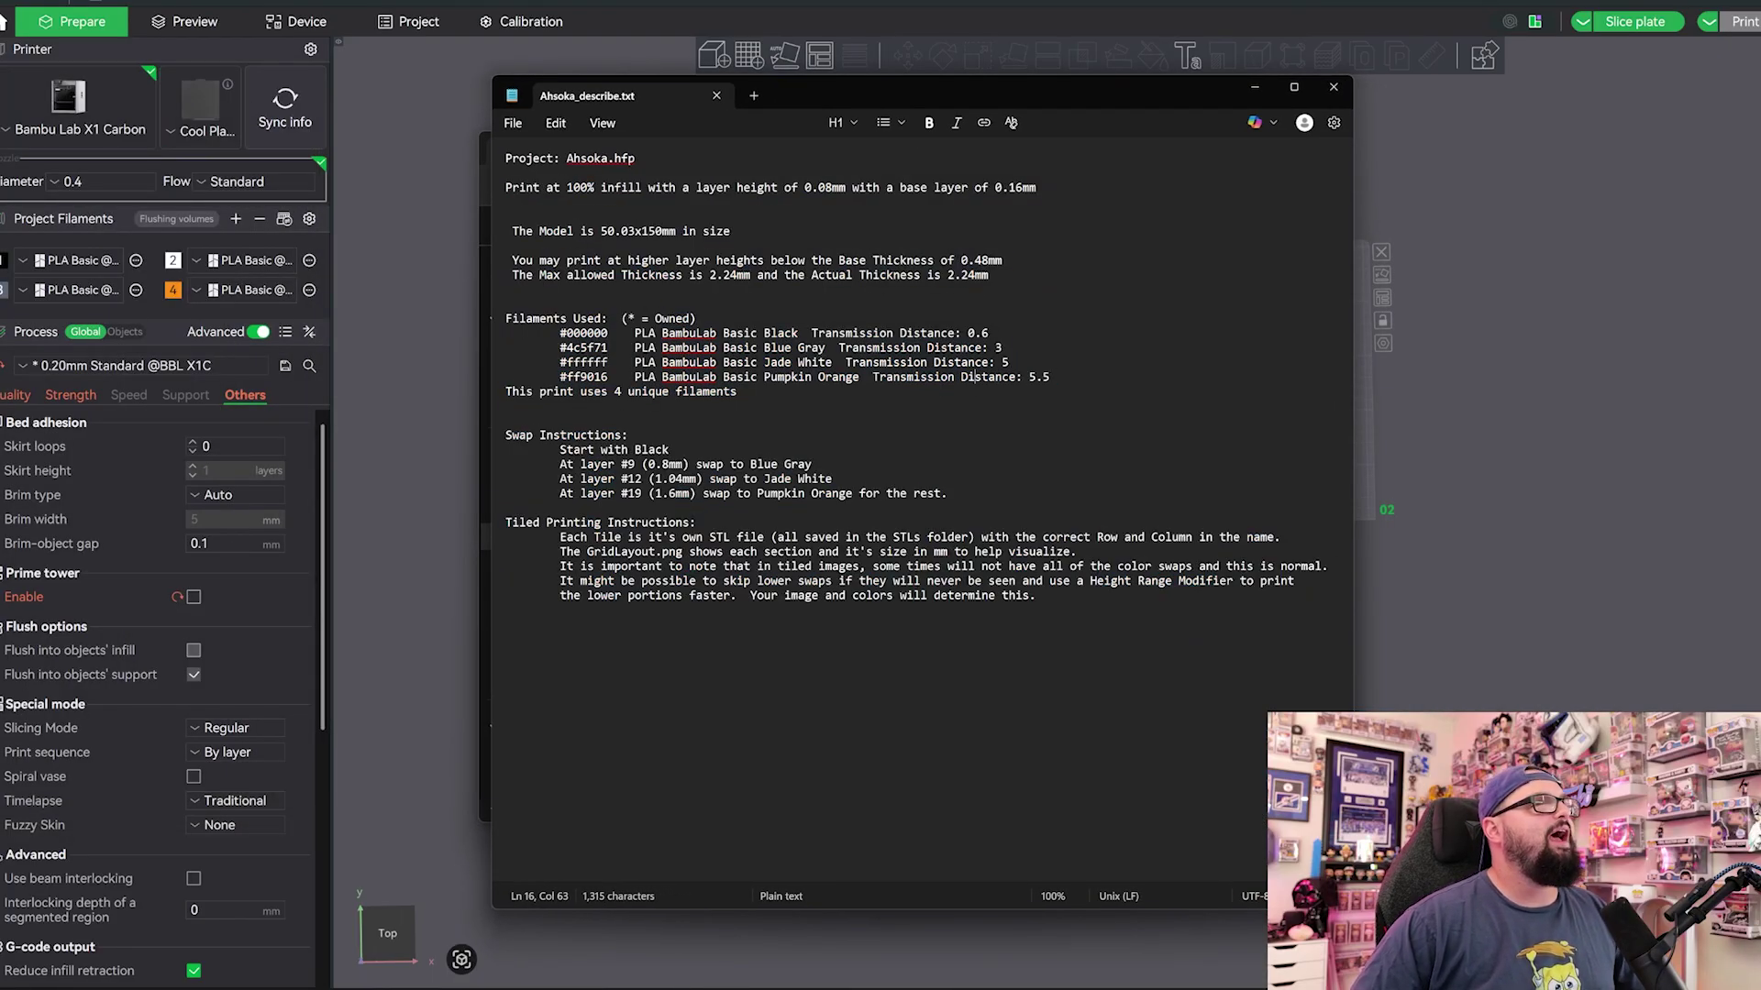
left_click_drag(560, 537, 1036, 596)
left_click(505, 610)
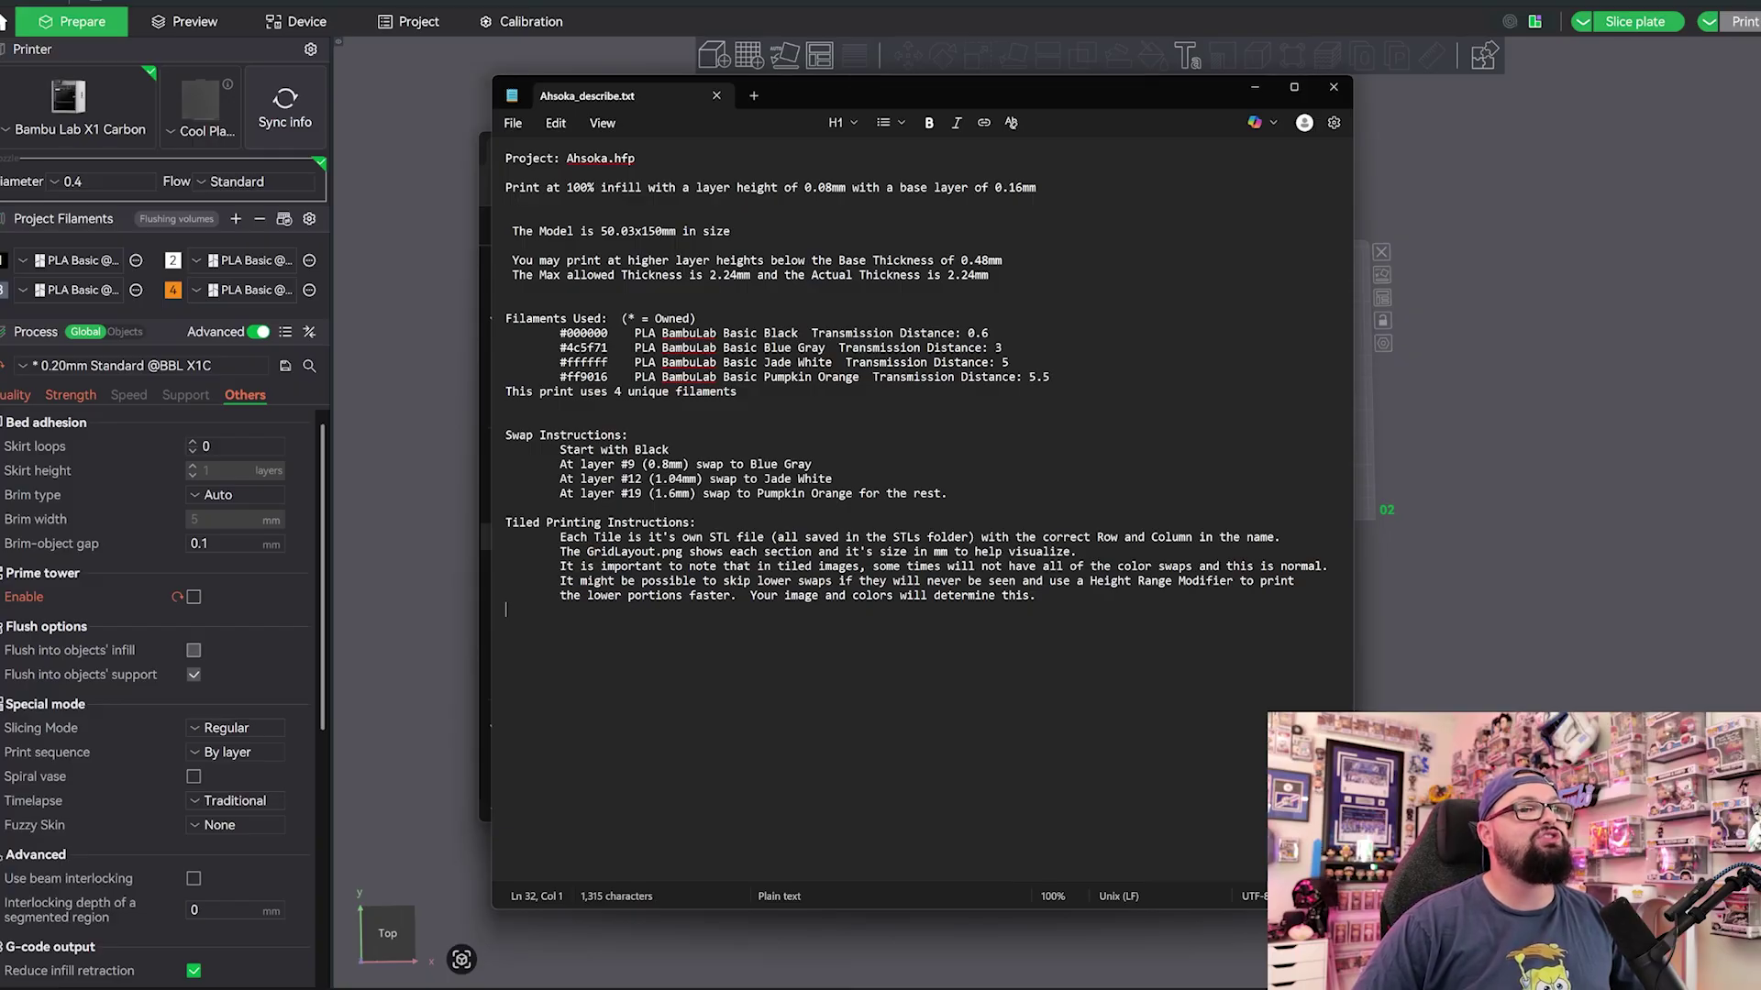
Step: End the color-swap caution sentence with a period after "normal"
left_click_drag(1007, 566, 1330, 569)
left_click(1325, 572)
type(".")
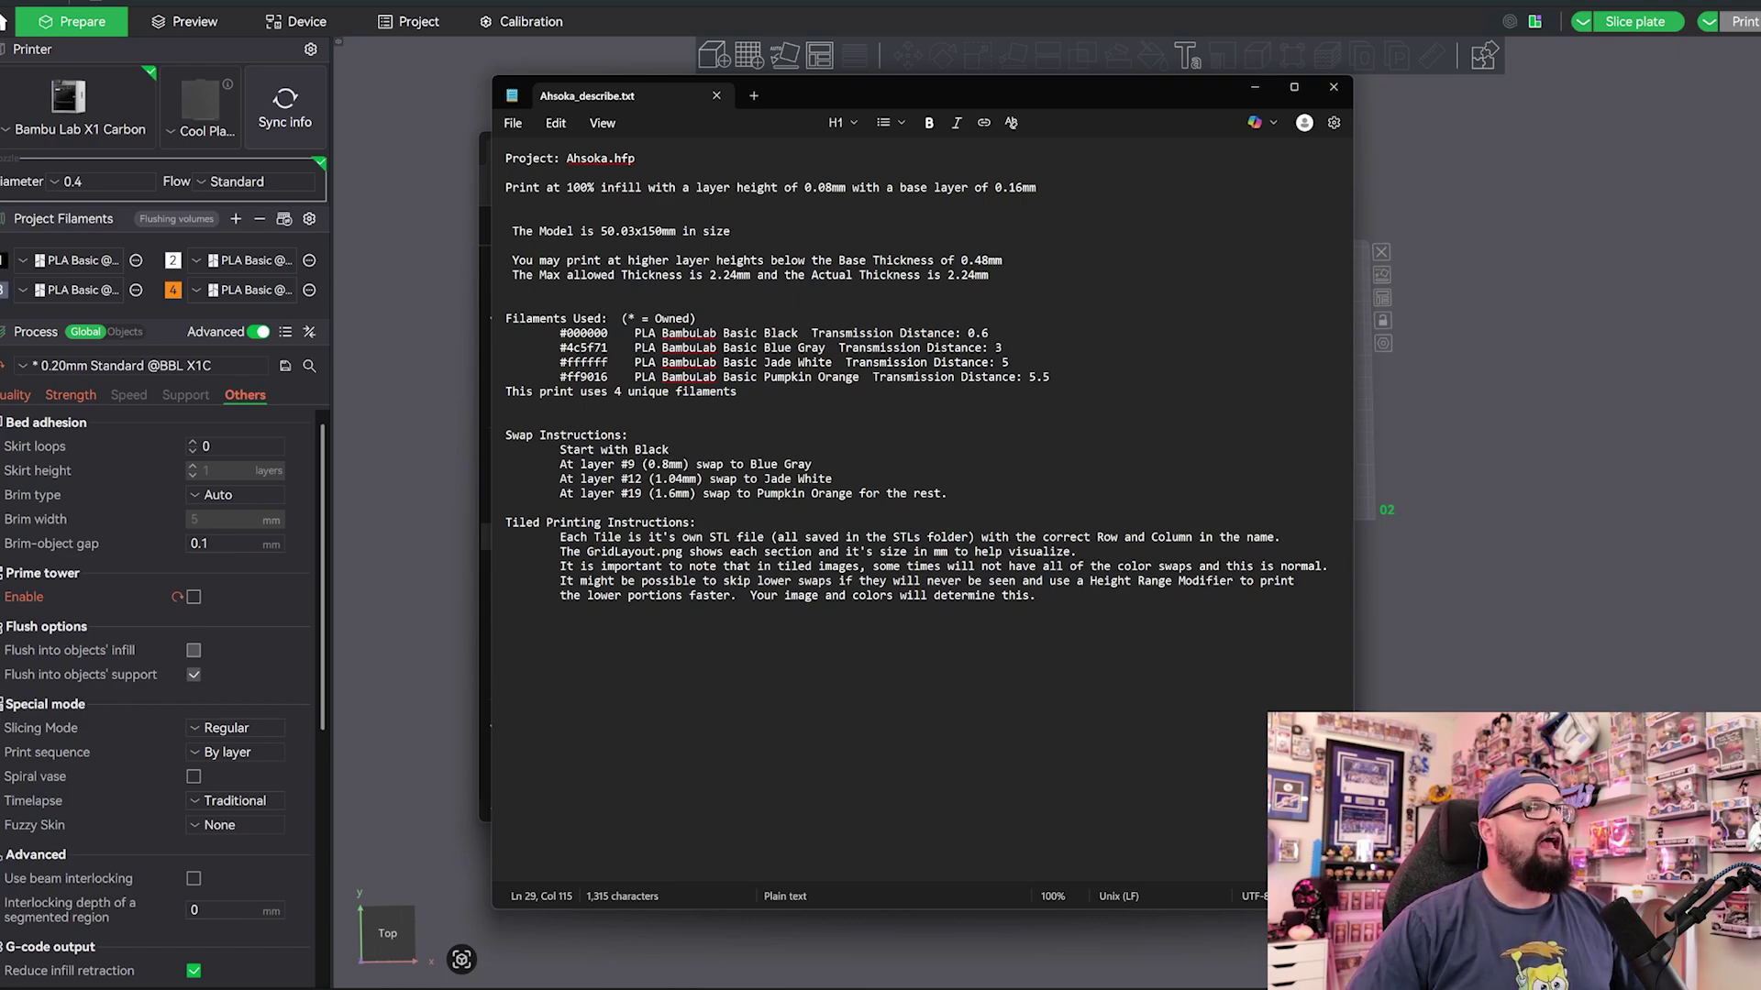
left_click(505, 610)
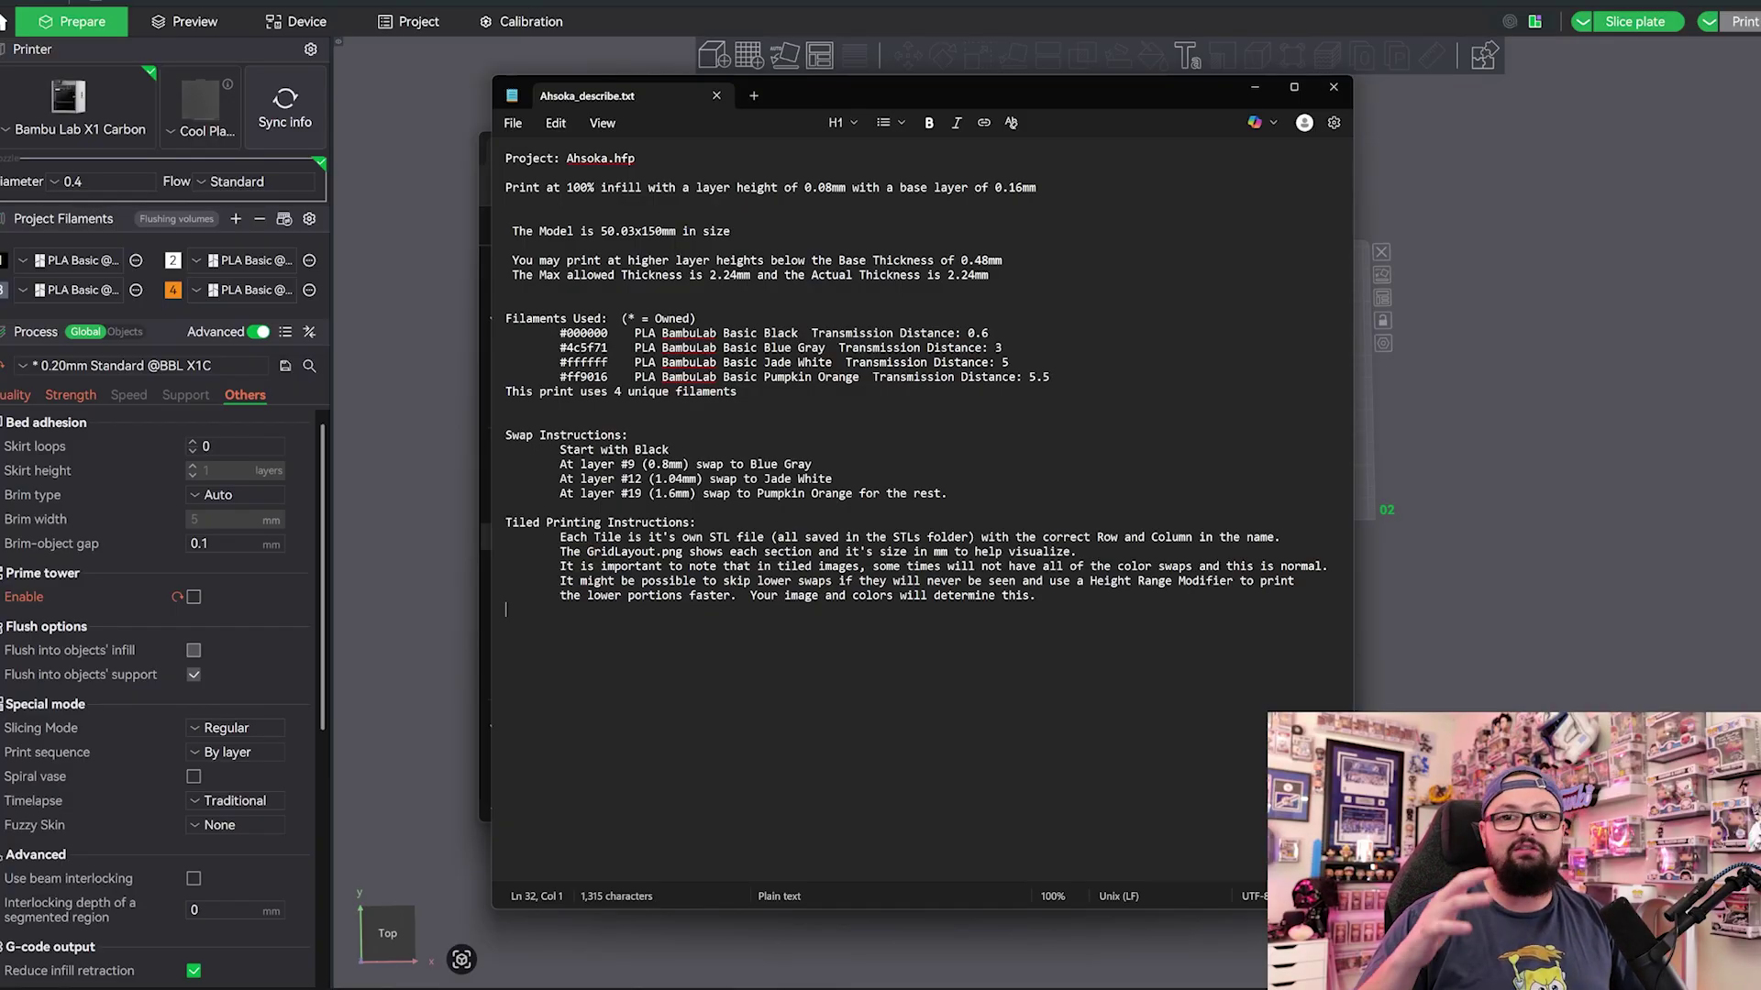
Step: Close the Ahsoka notes and open GridLayout.png, zooming to the Row 1, Col 1 label
left_click(1333, 86)
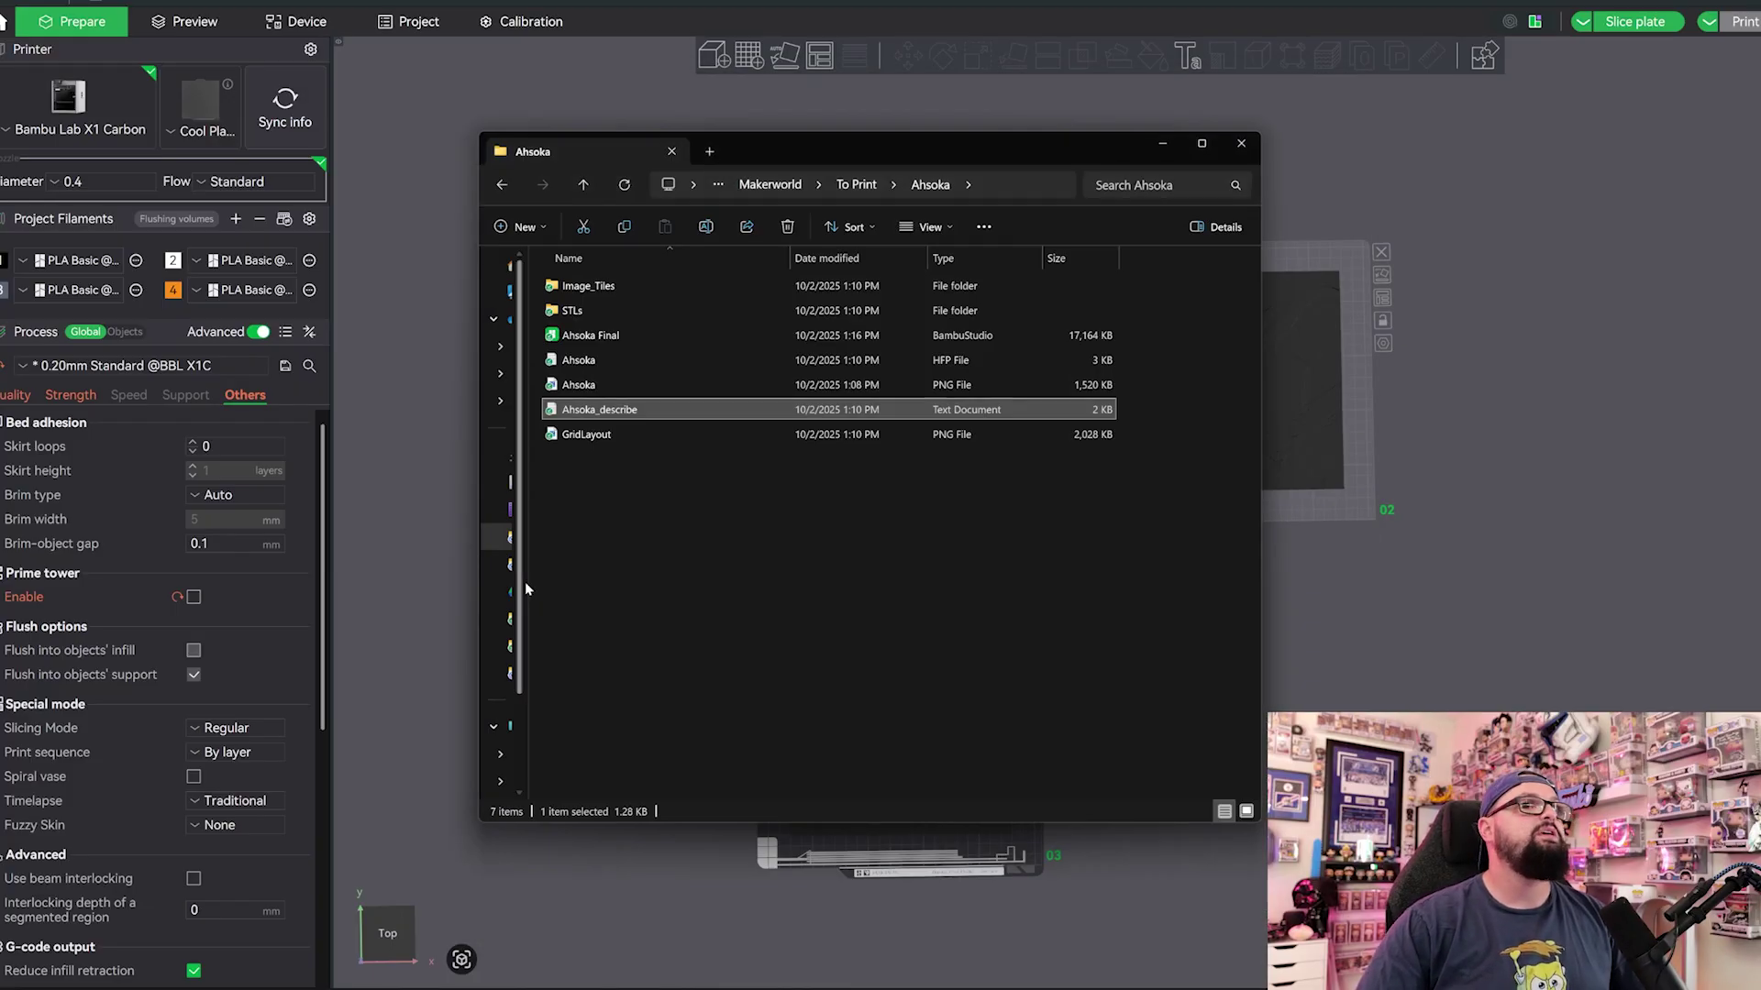
left_click(610, 436)
double_click(610, 436)
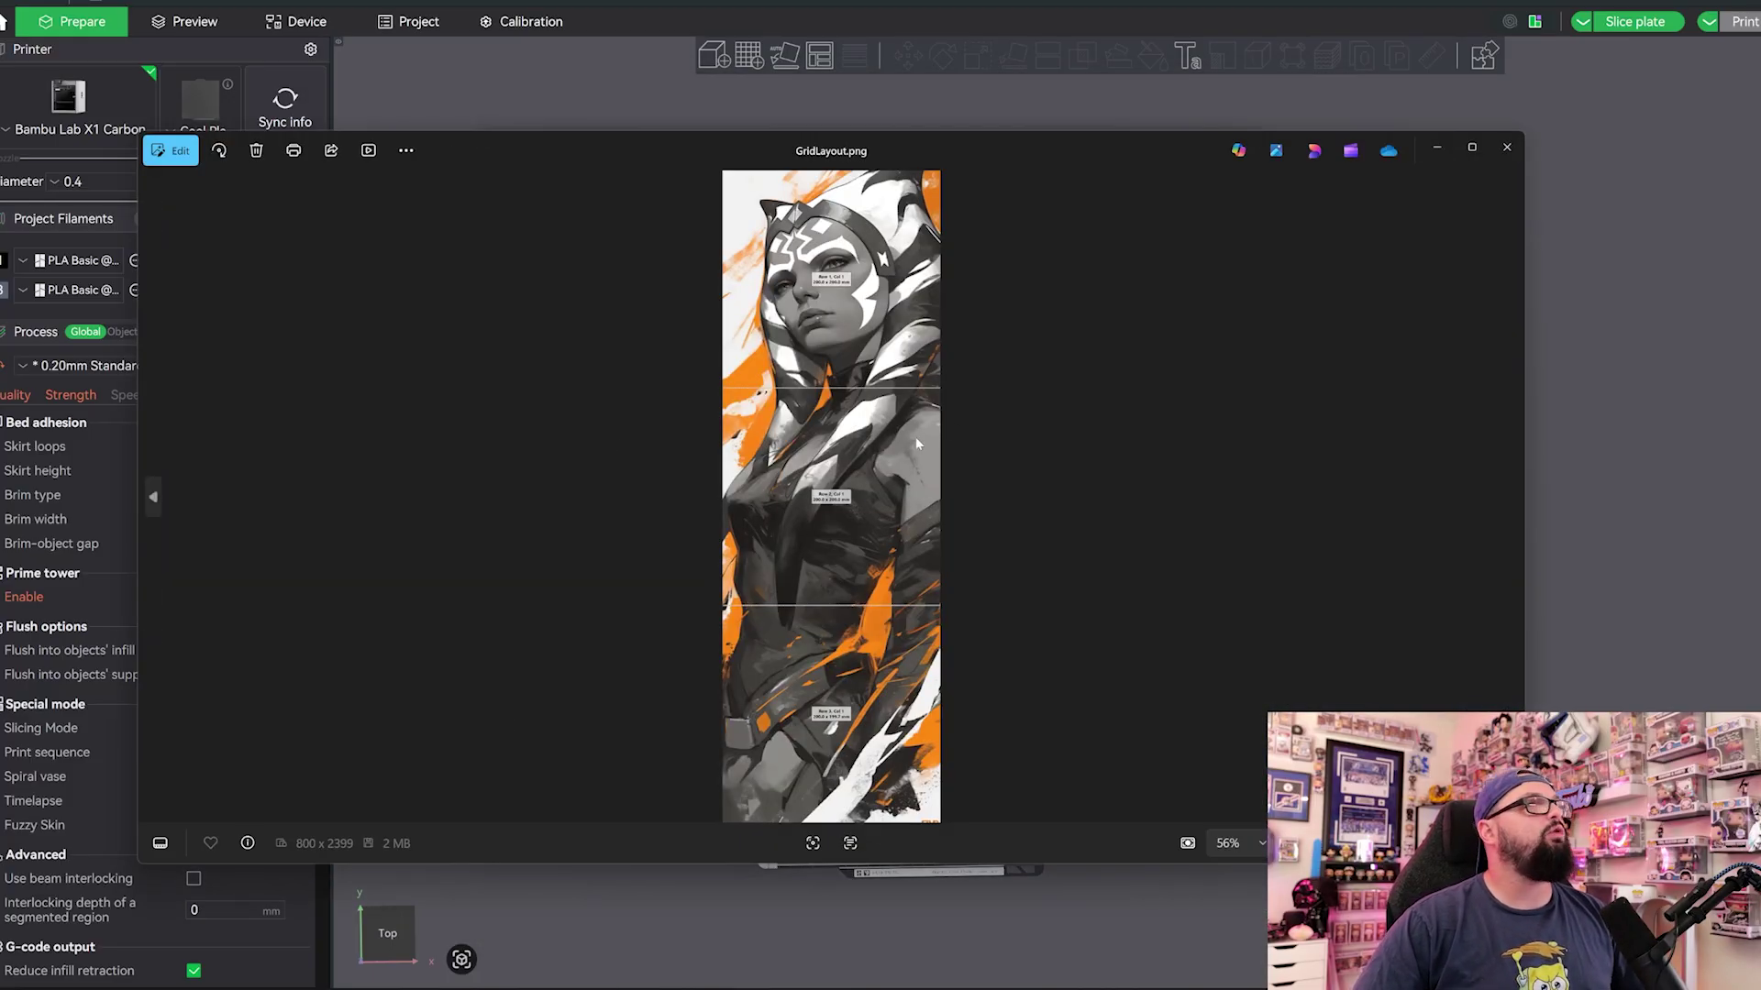
scroll(796, 360, "up", 3)
scroll(796, 360, "up", 3)
left_click_drag(811, 96, 810, 253)
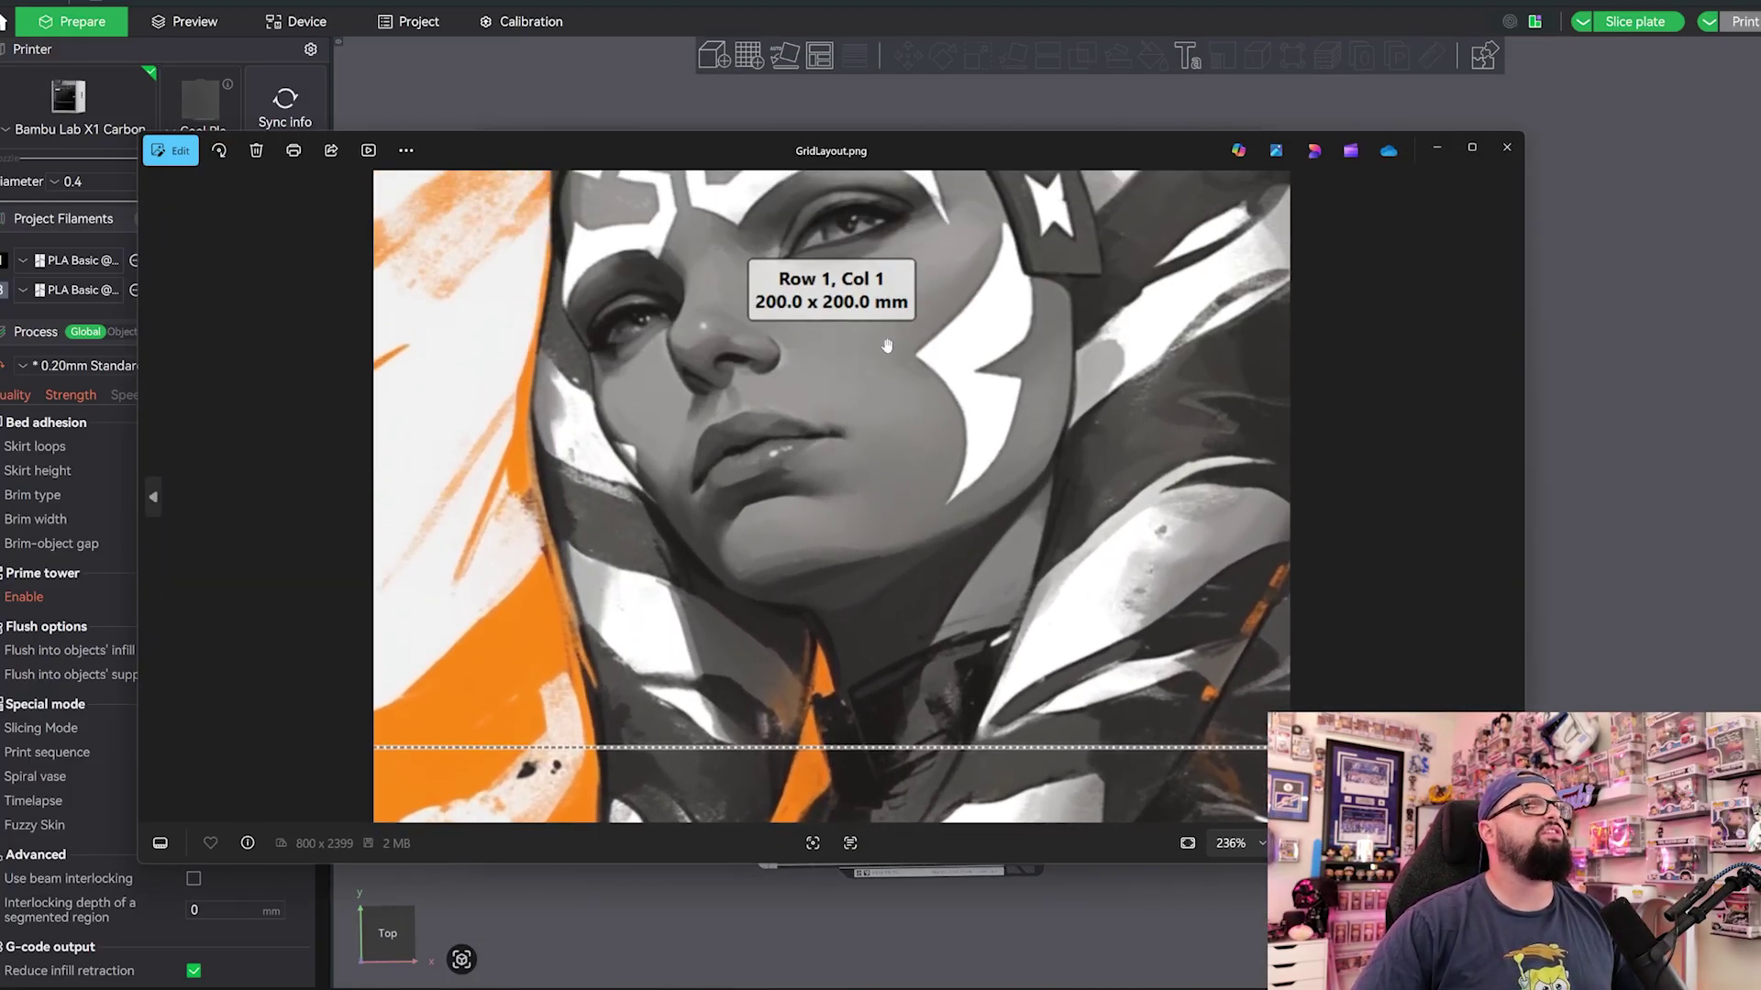
Step: Check the remaining Row 2 and Row 3 tile labels and sizes, then close the image
scroll(887, 490, "down", 10)
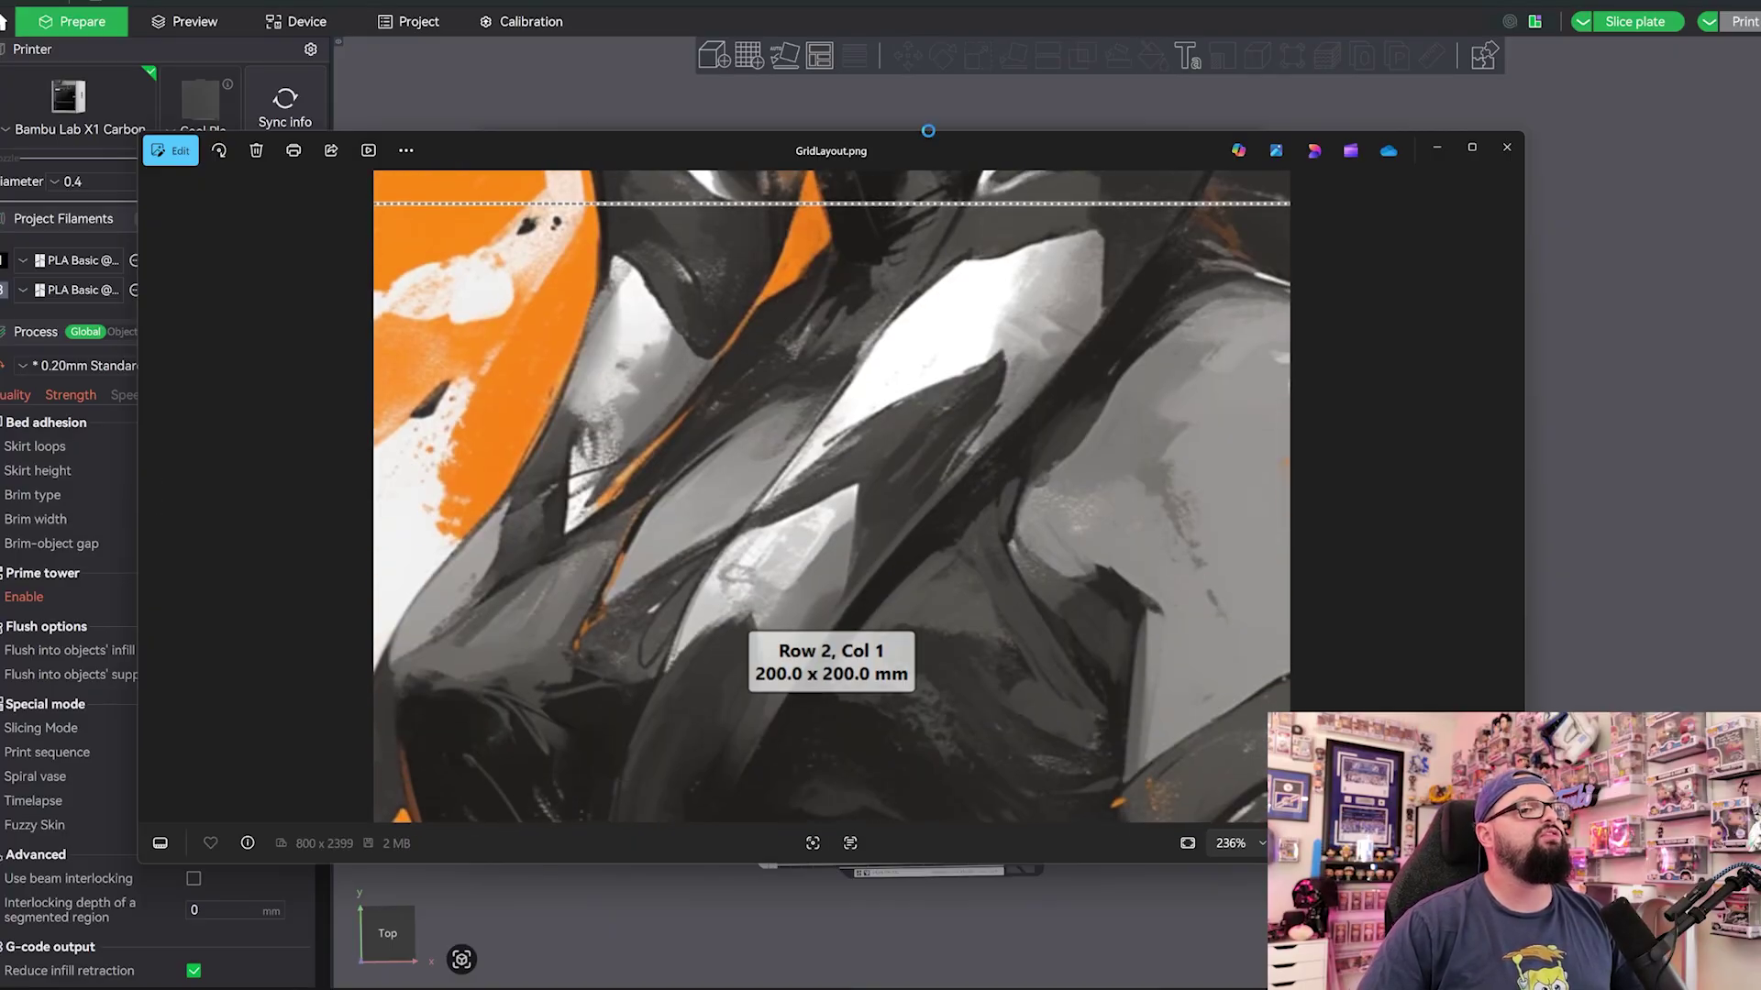
scroll(906, 667, "down", 10)
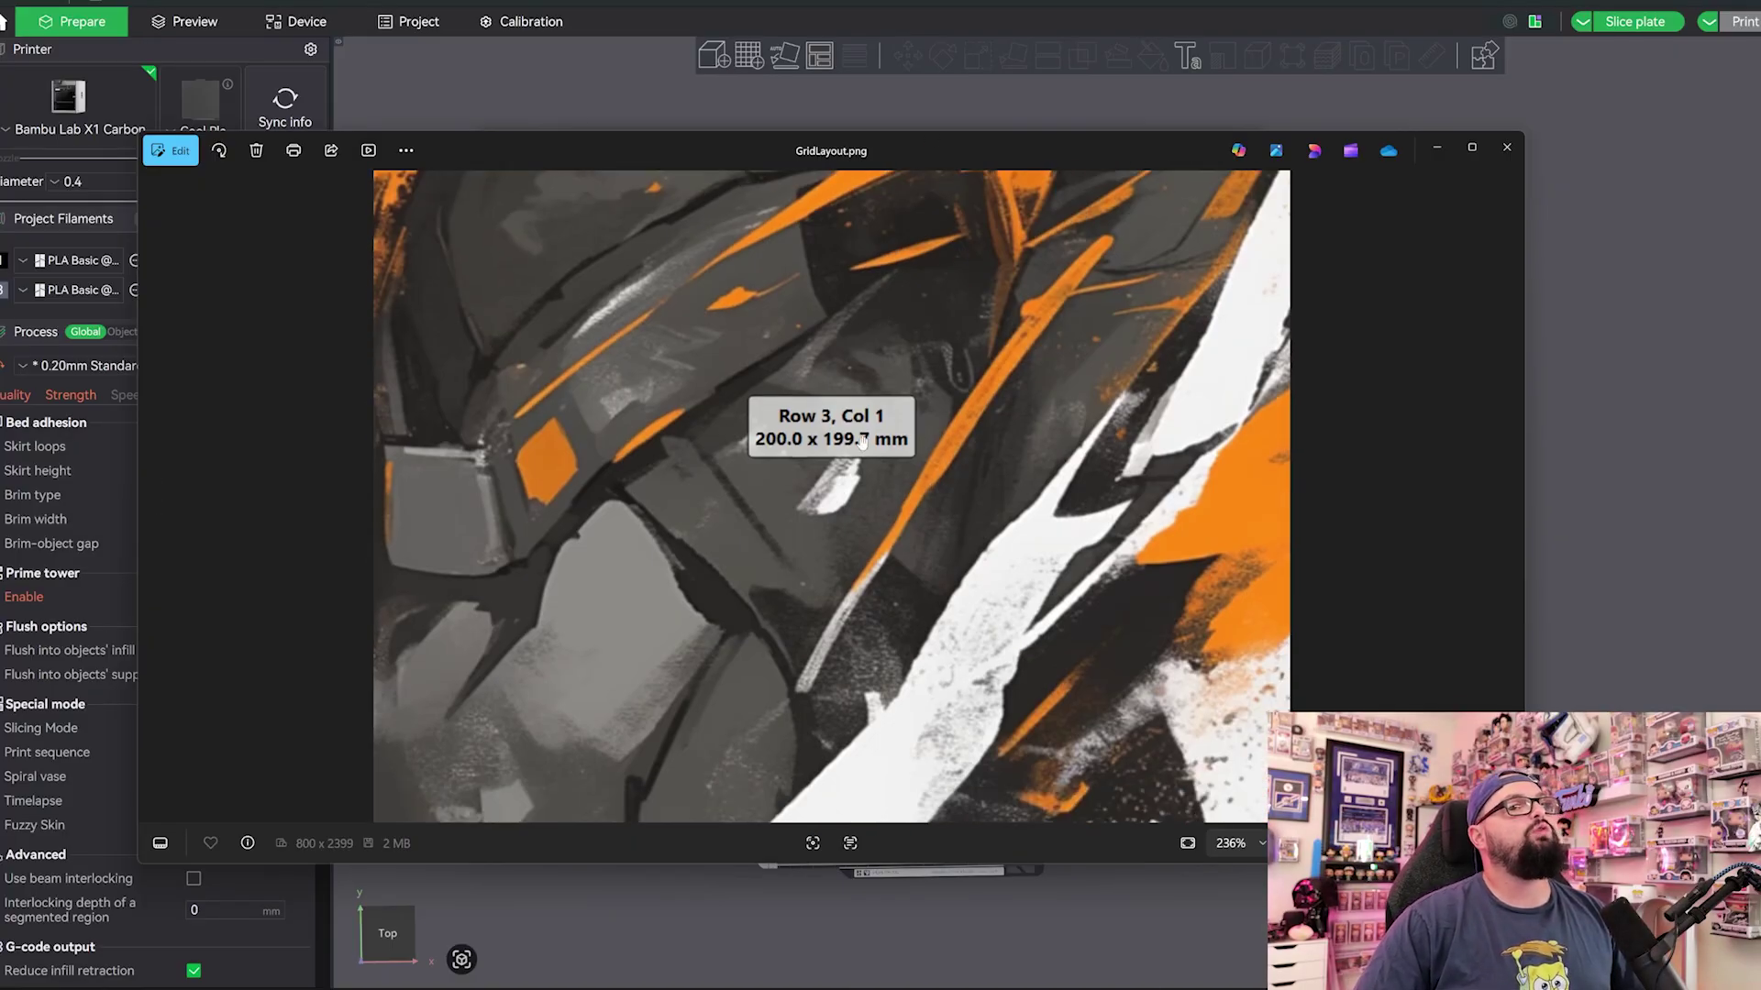
double_click(1006, 550)
scroll(1001, 550, "down", 3)
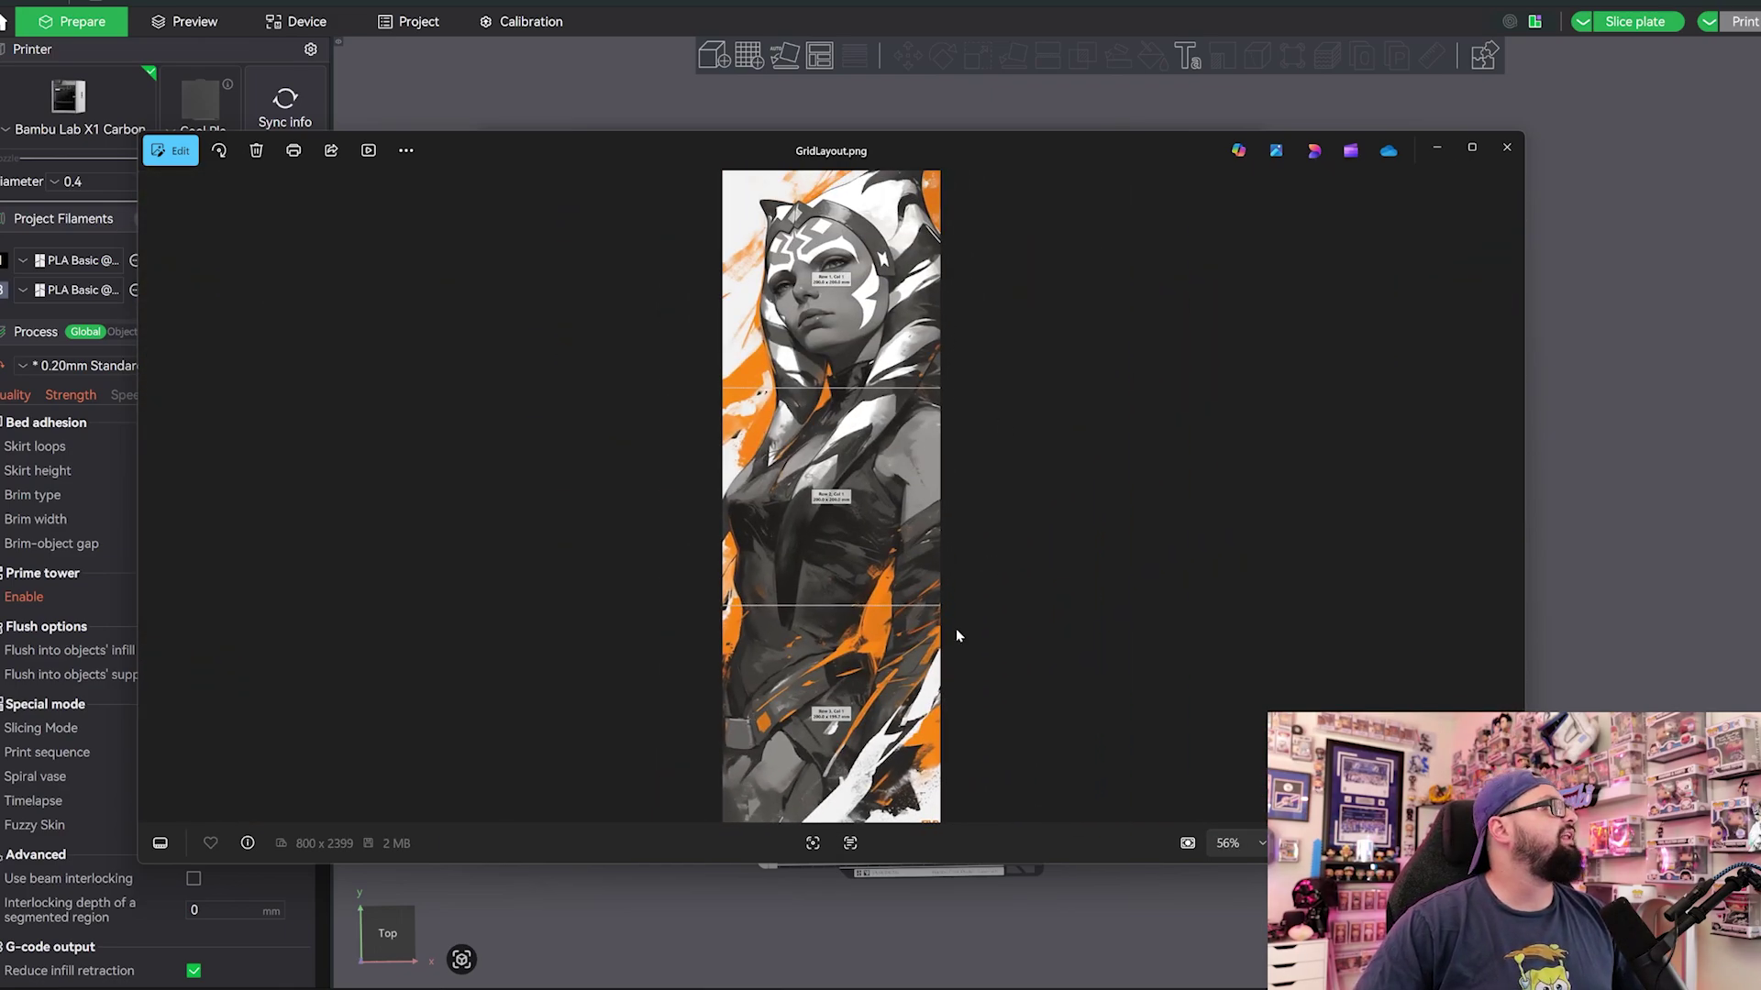
left_click(1508, 149)
Step: Rename the first plate from "Hasoka Head" to "Ahsoka Head"
left_click(1237, 149)
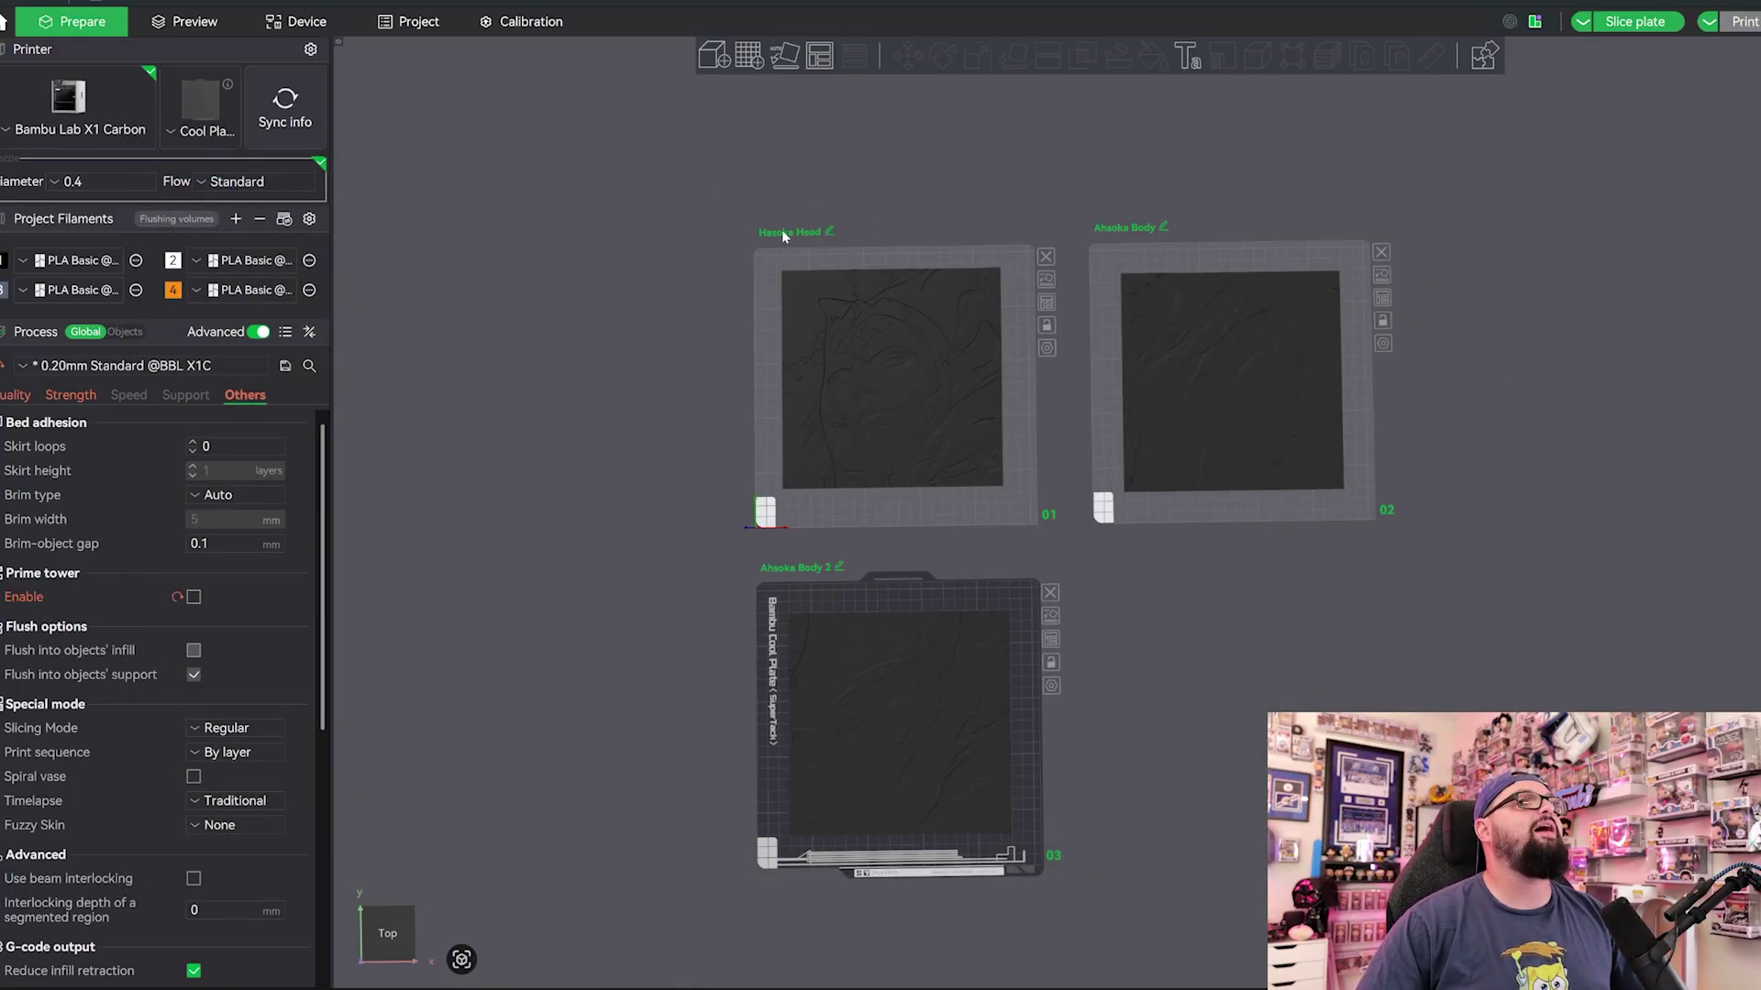
left_click(829, 232)
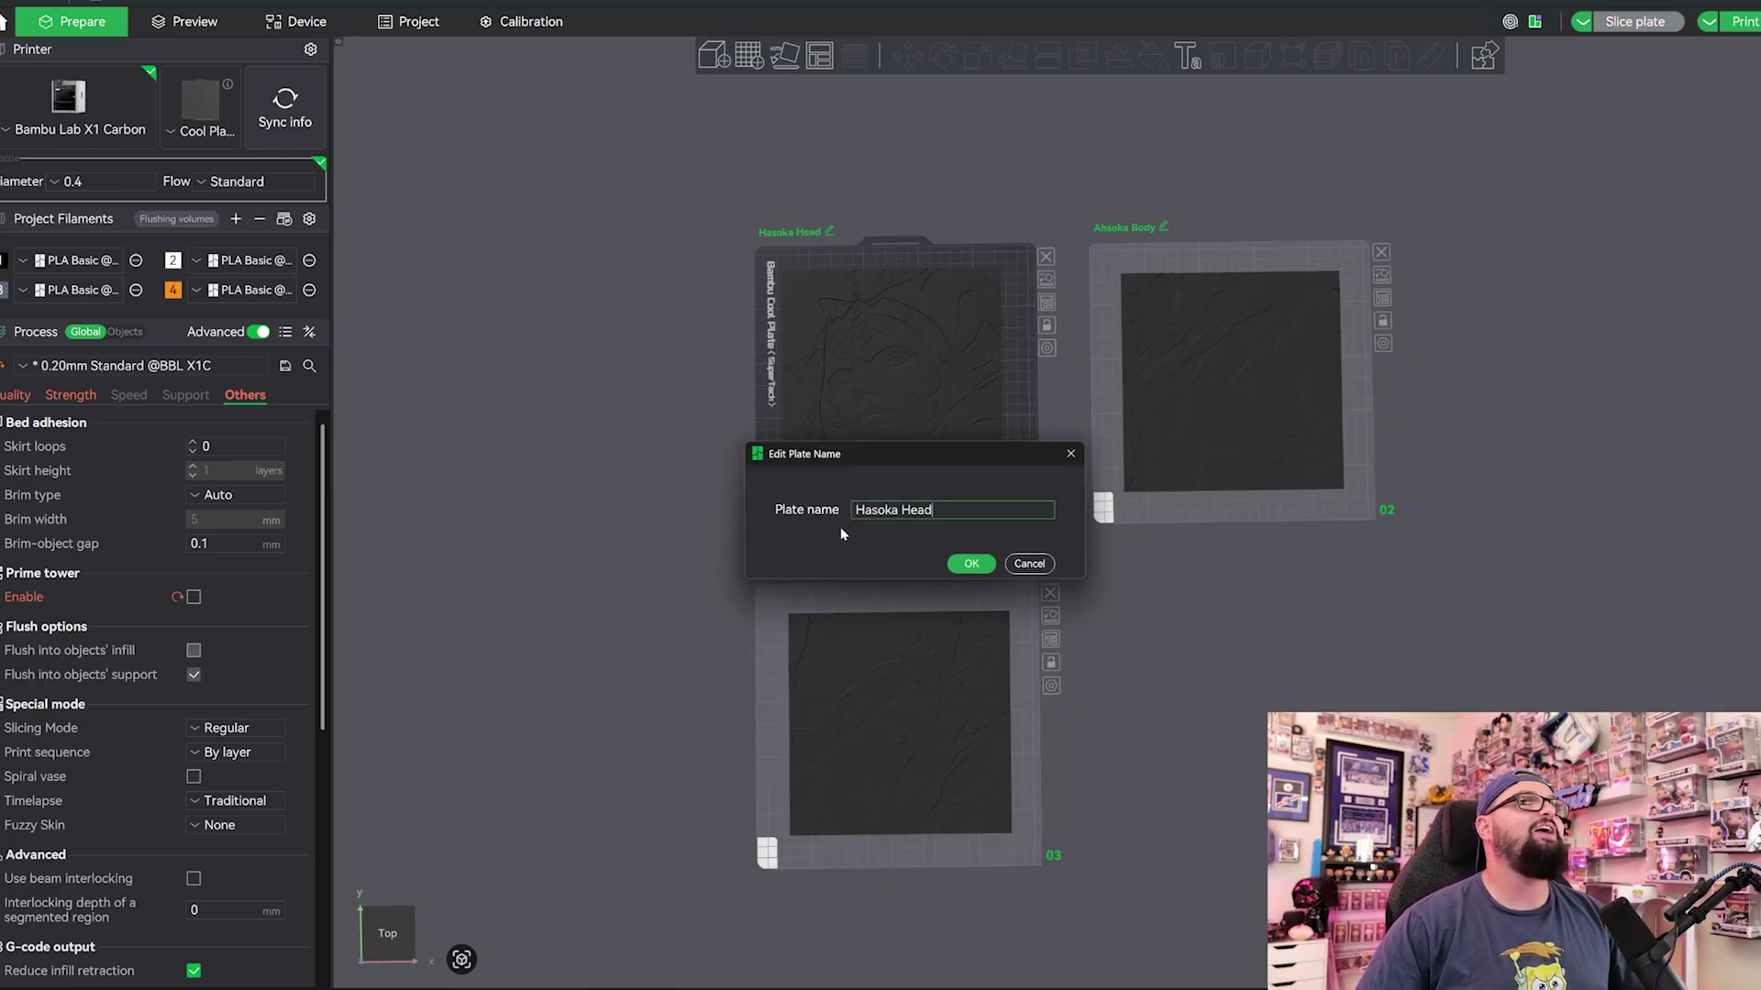
double_click(876, 510)
type("Ahsoka")
left_click(971, 563)
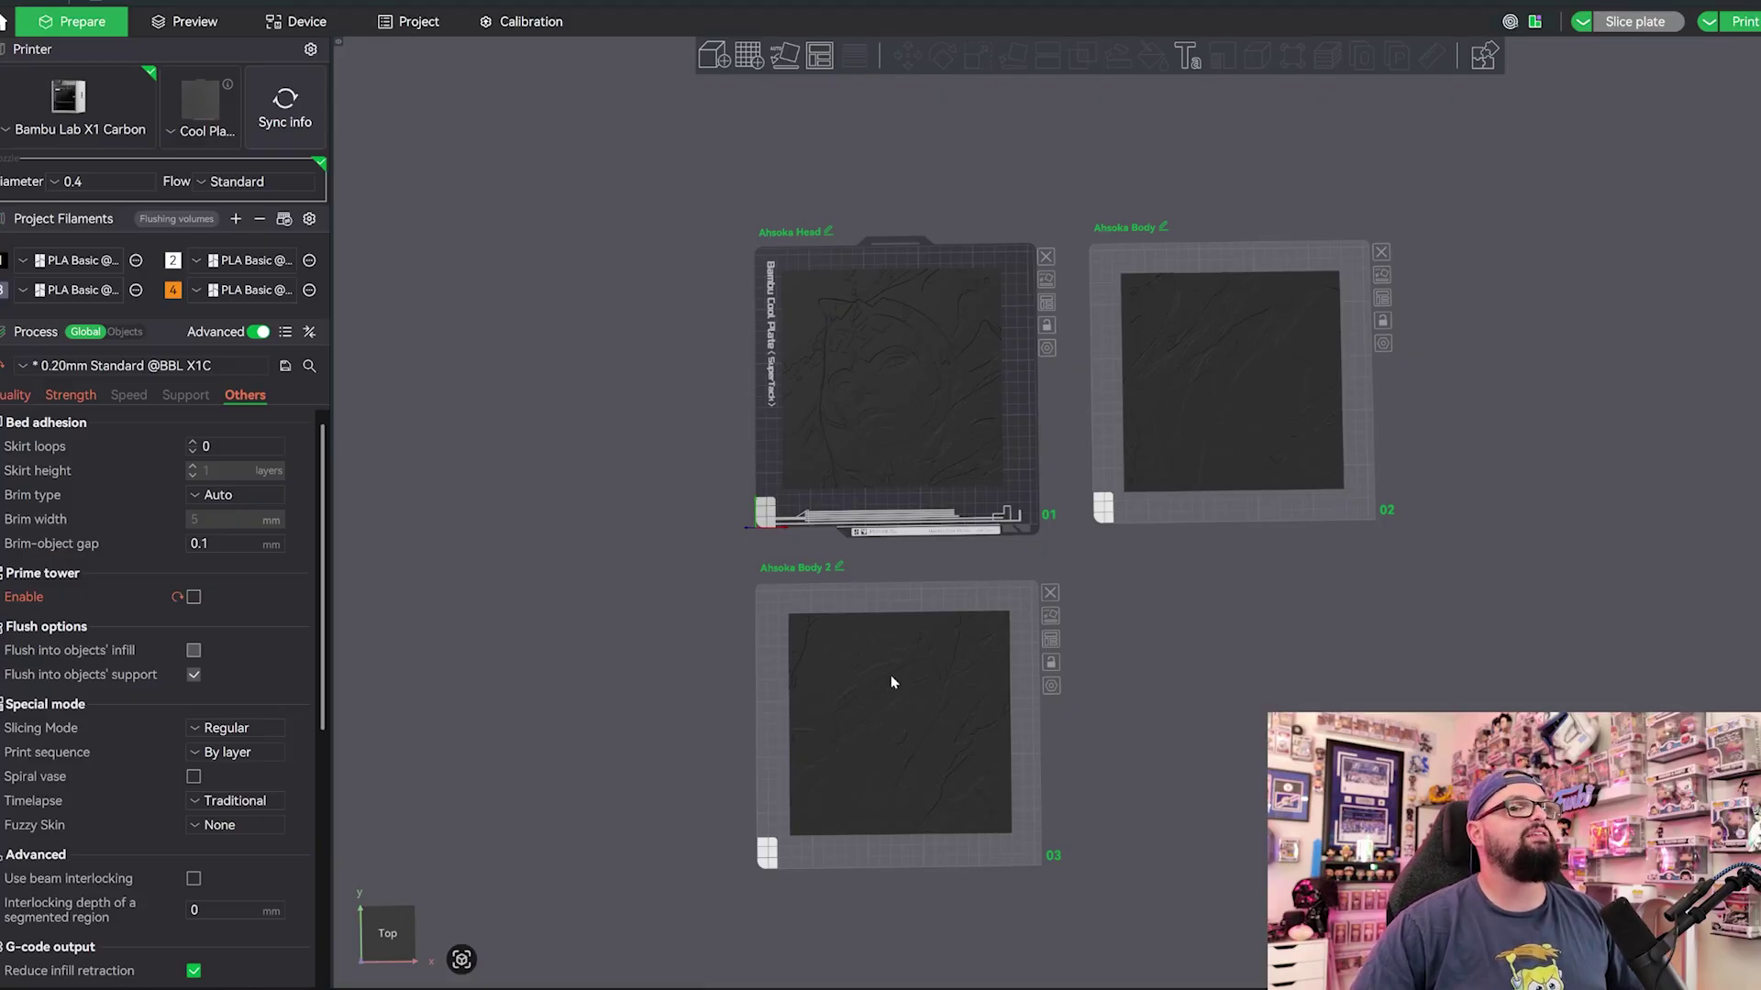
Step: Verify 0.08 mm layer height and 100% infill, then view the sliced preview
right_click_drag(947, 588, 942, 547)
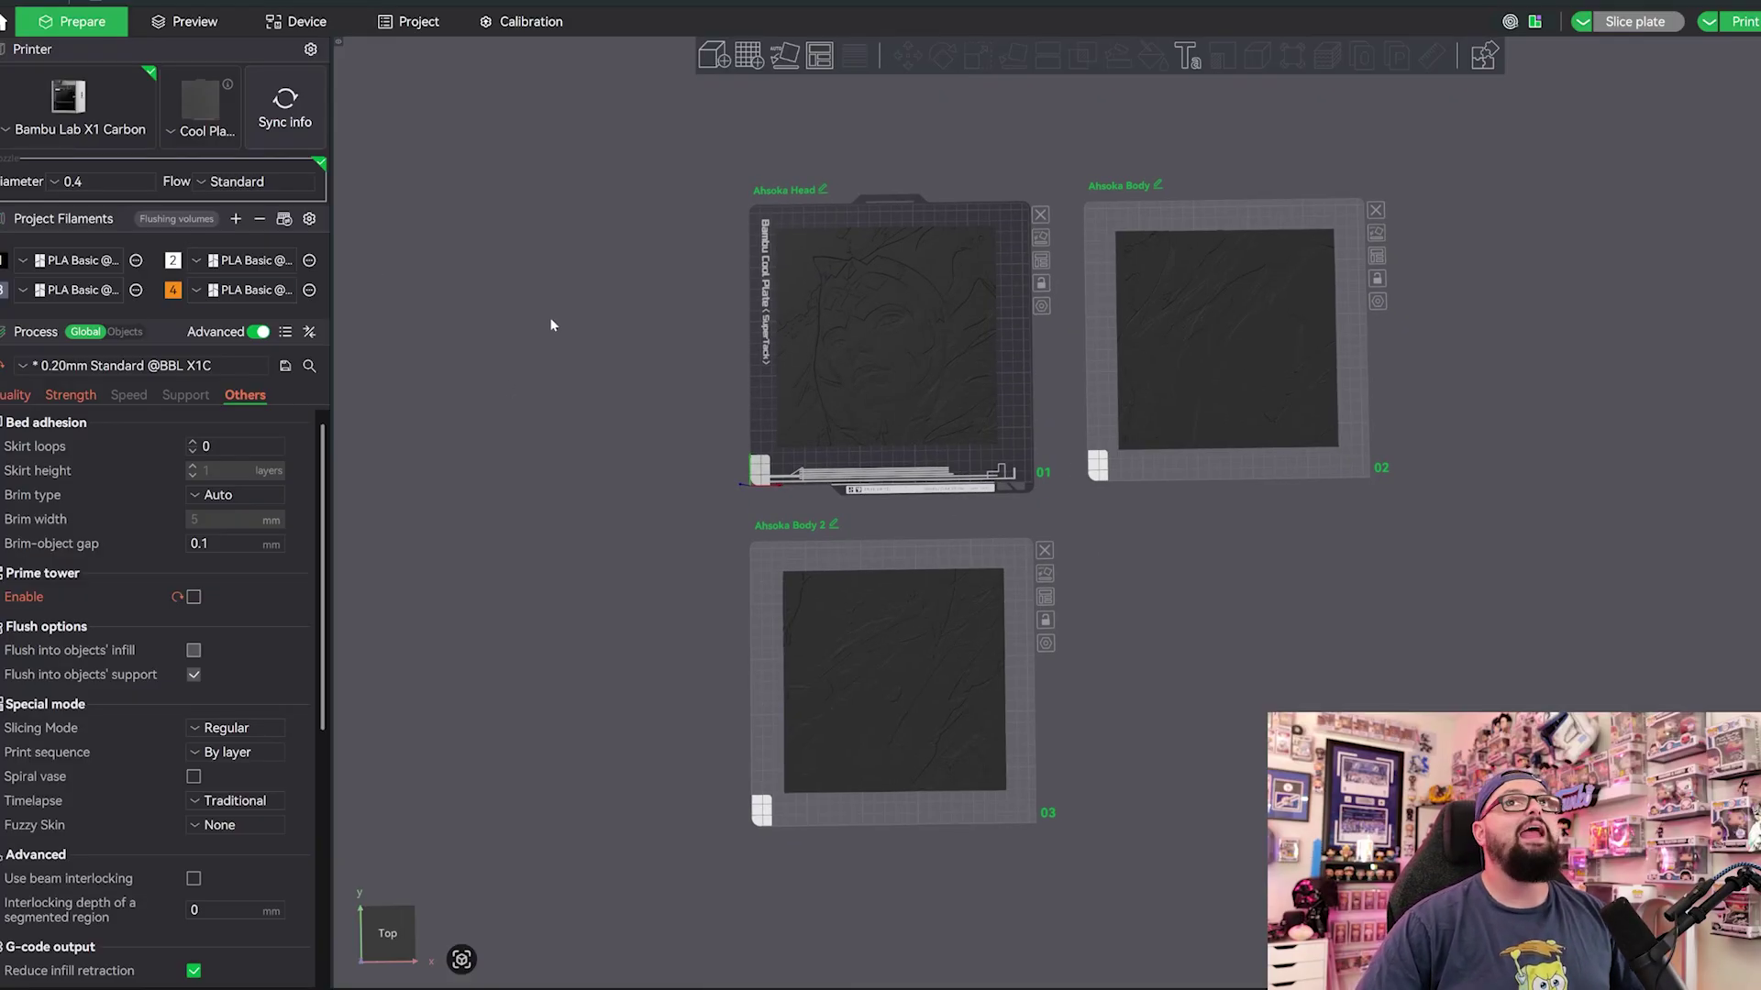
left_click(5, 395)
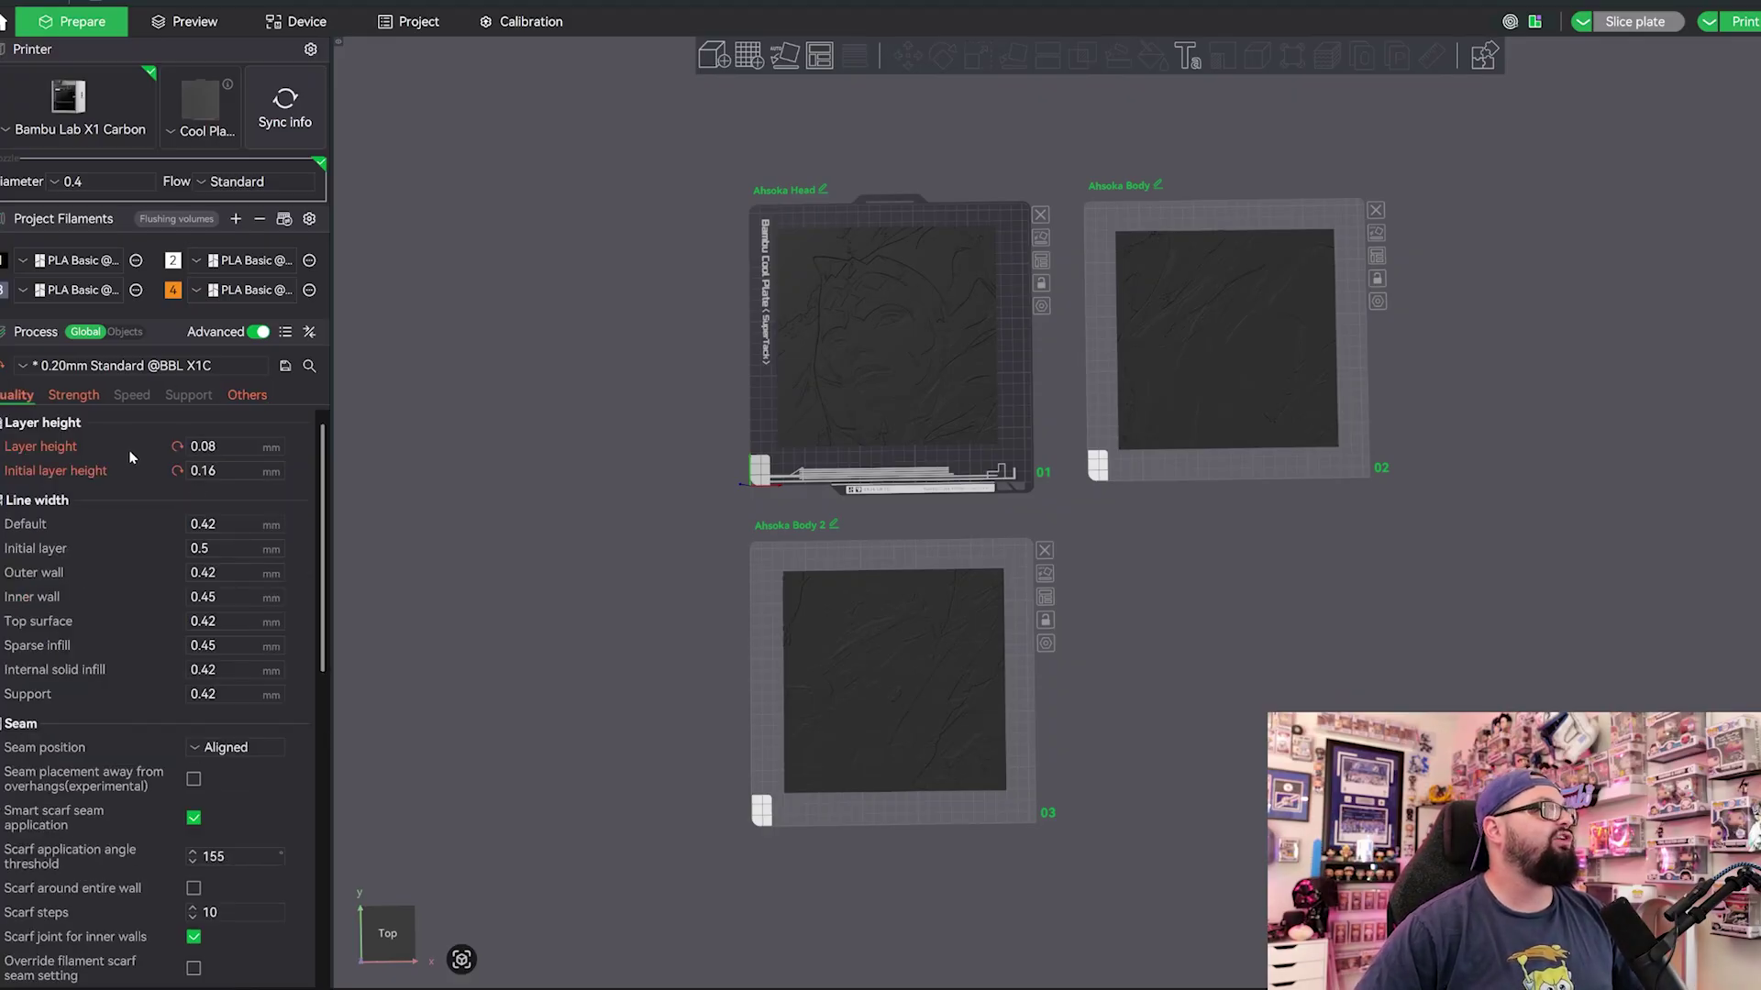
left_click(215, 447)
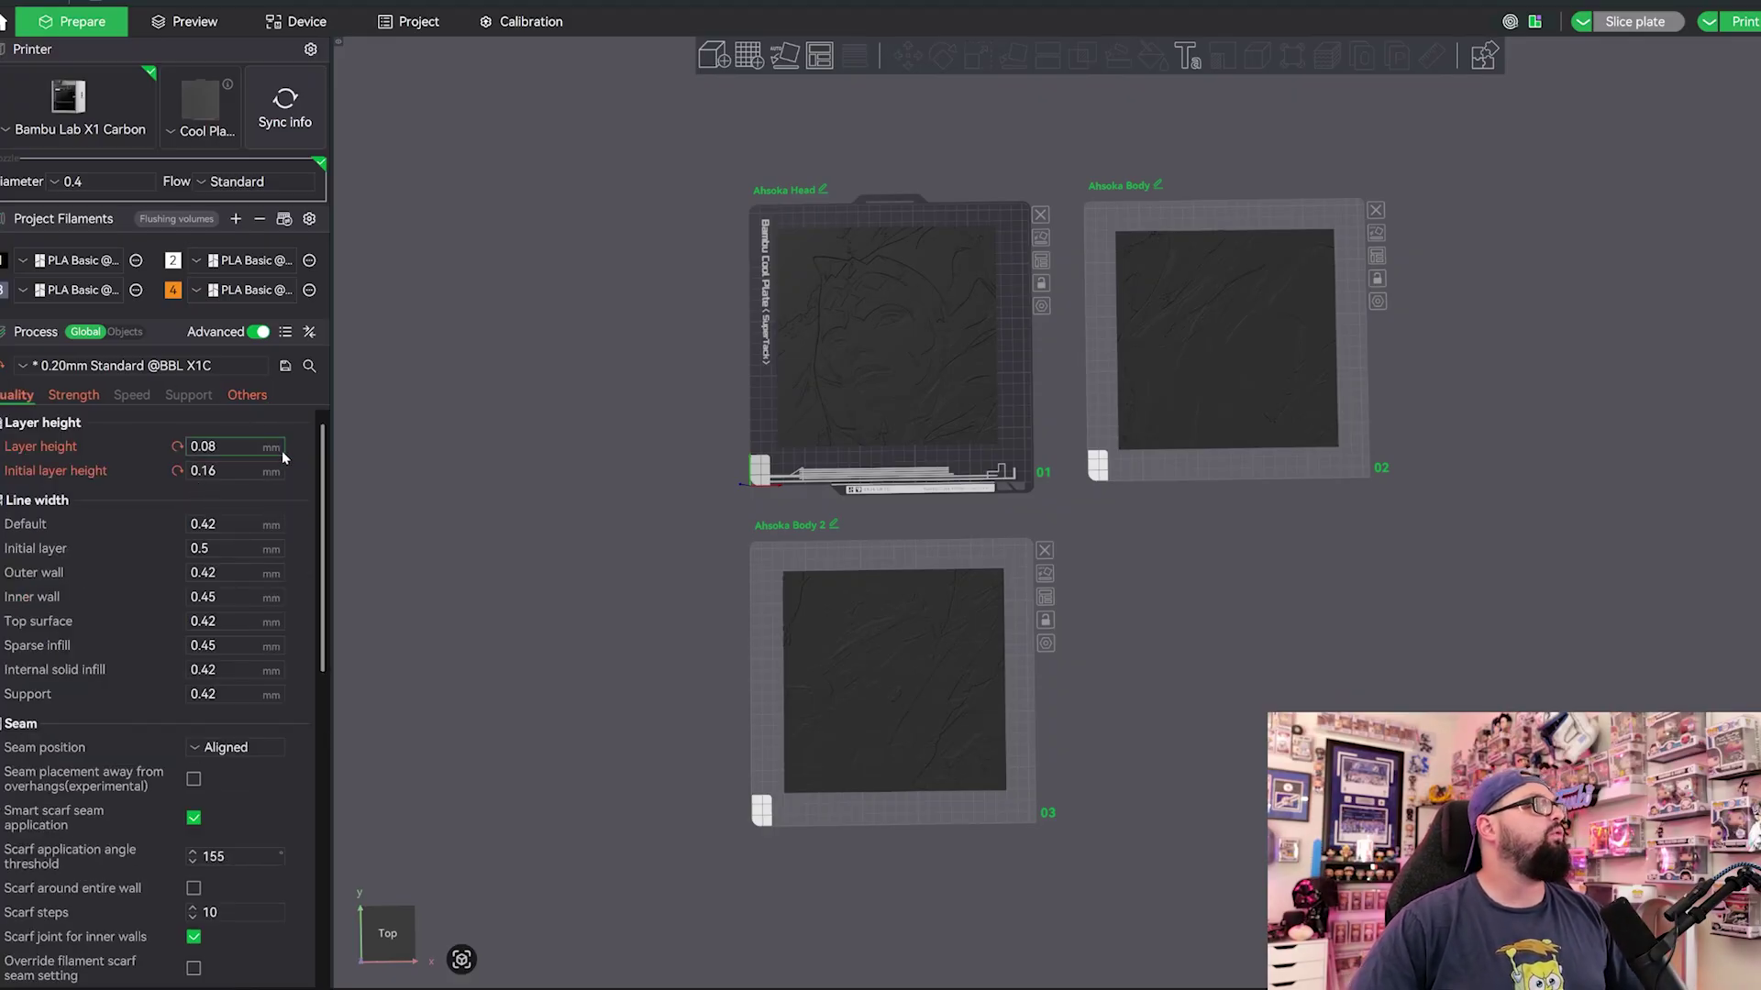
left_click(72, 395)
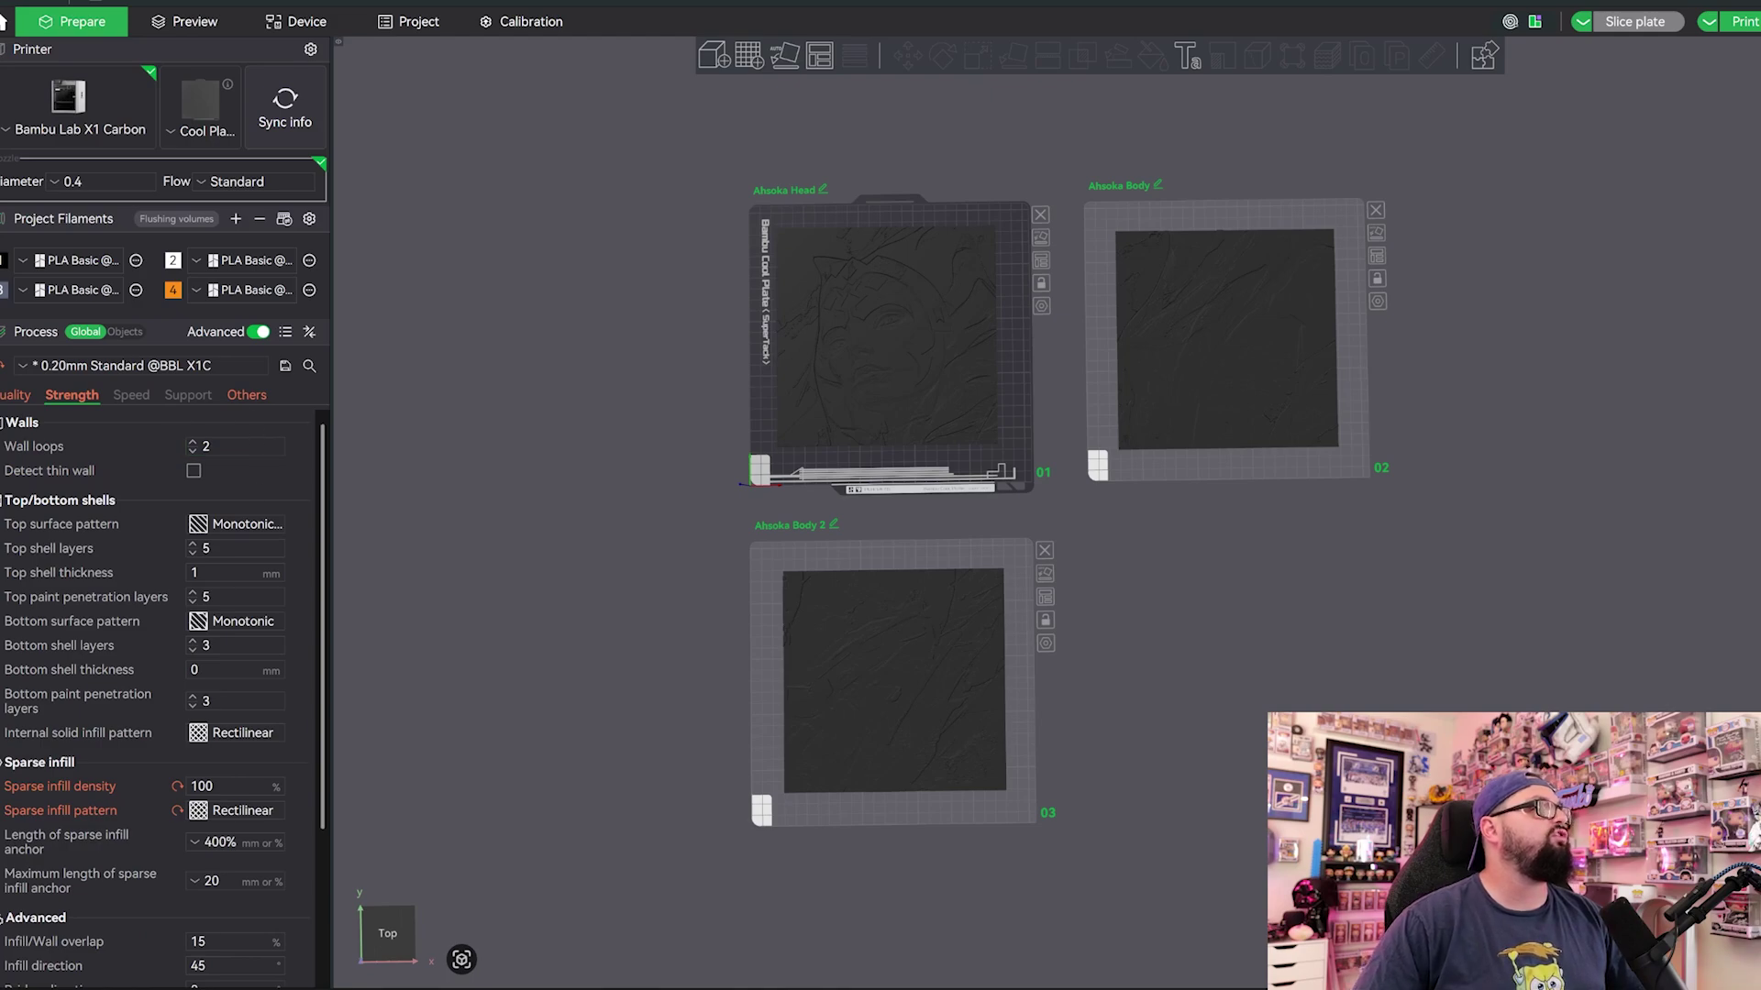
left_click(245, 395)
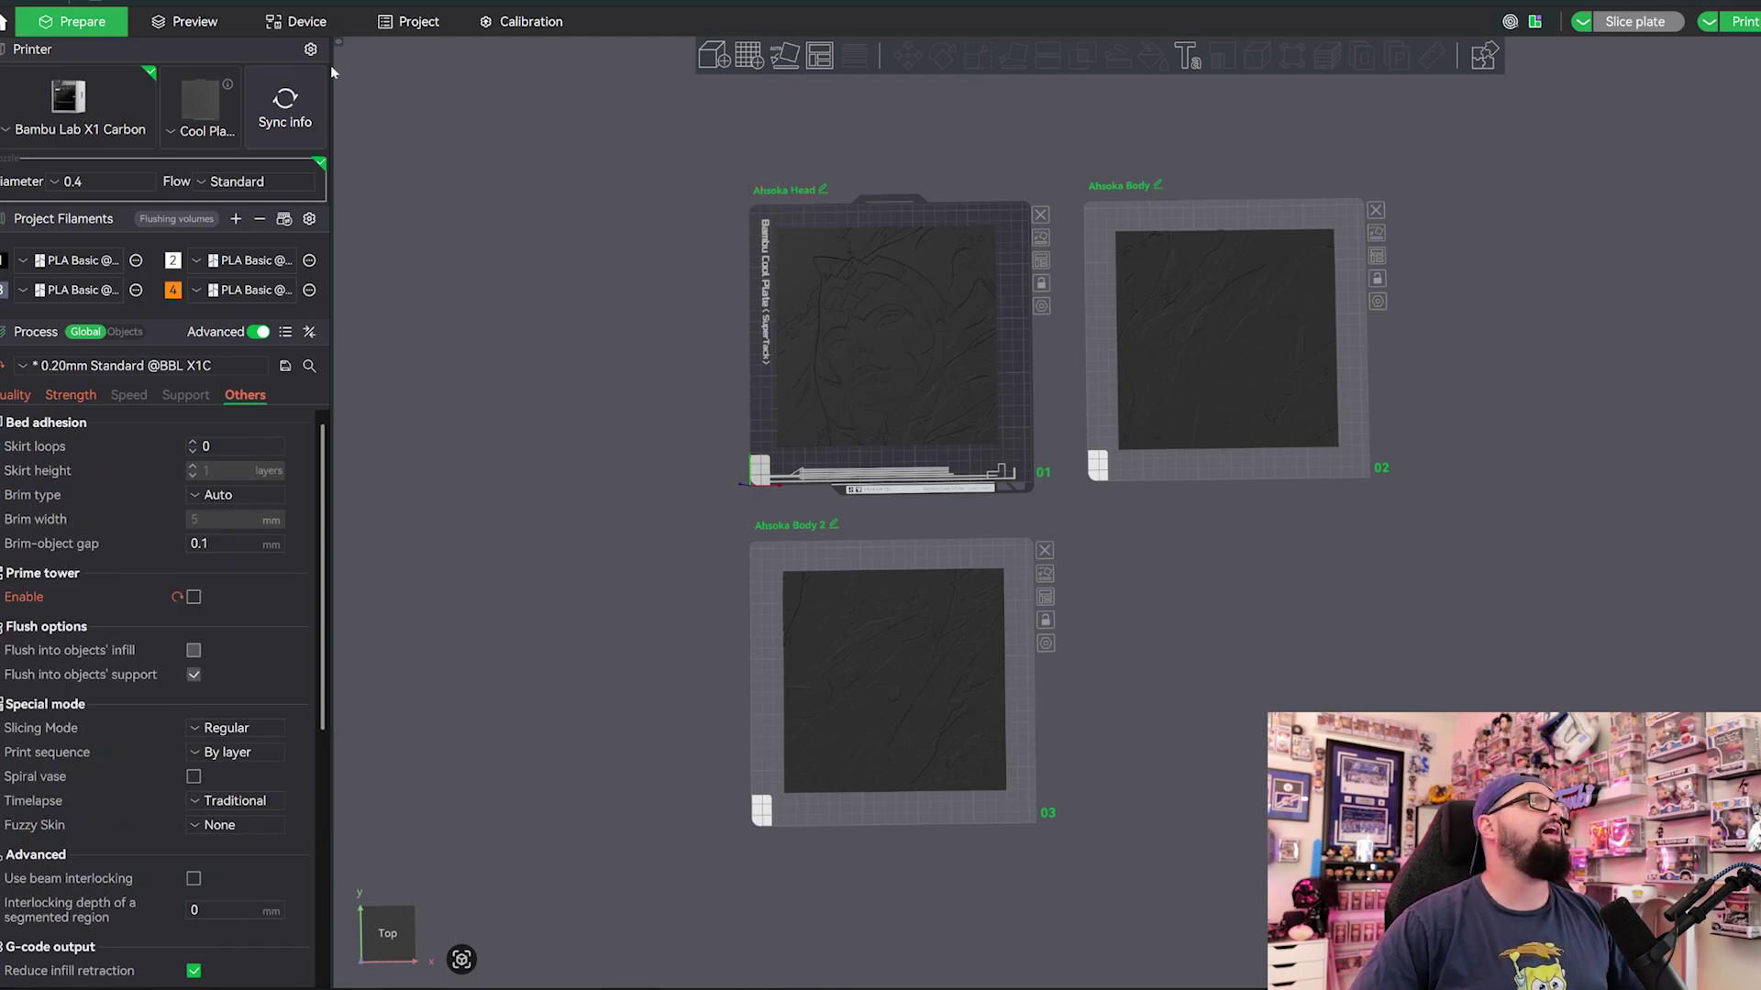
left_click(202, 28)
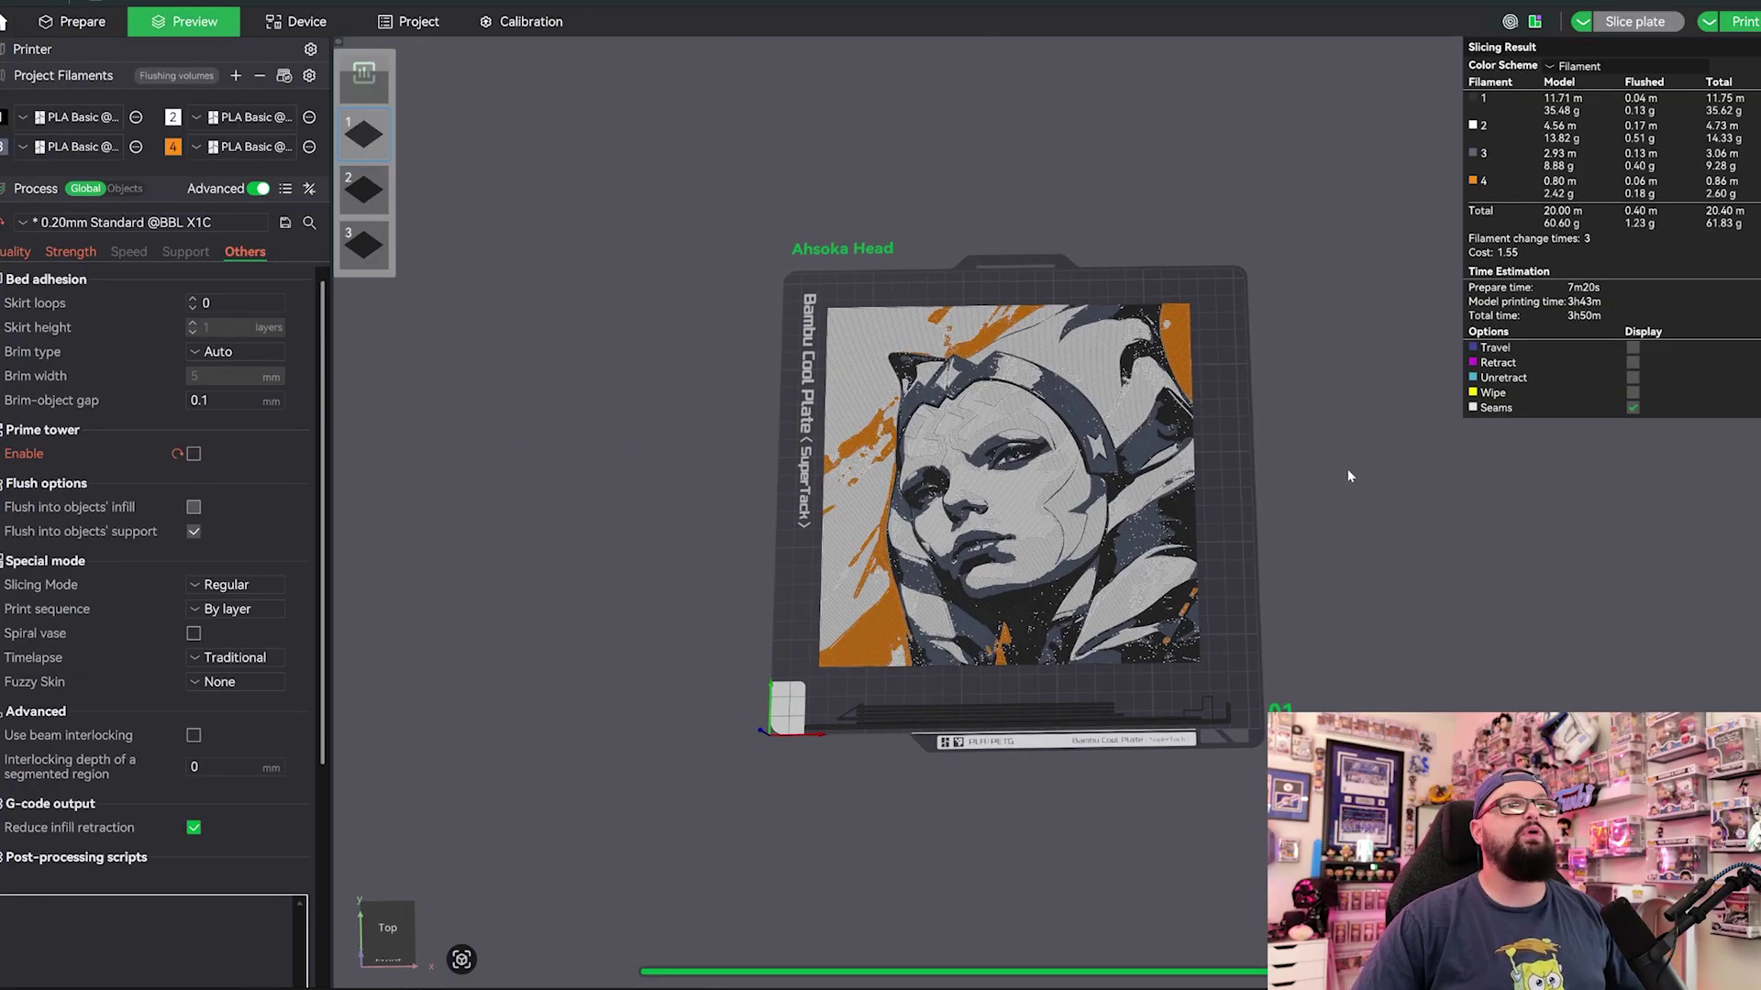
left_click_drag(1208, 475, 1208, 475)
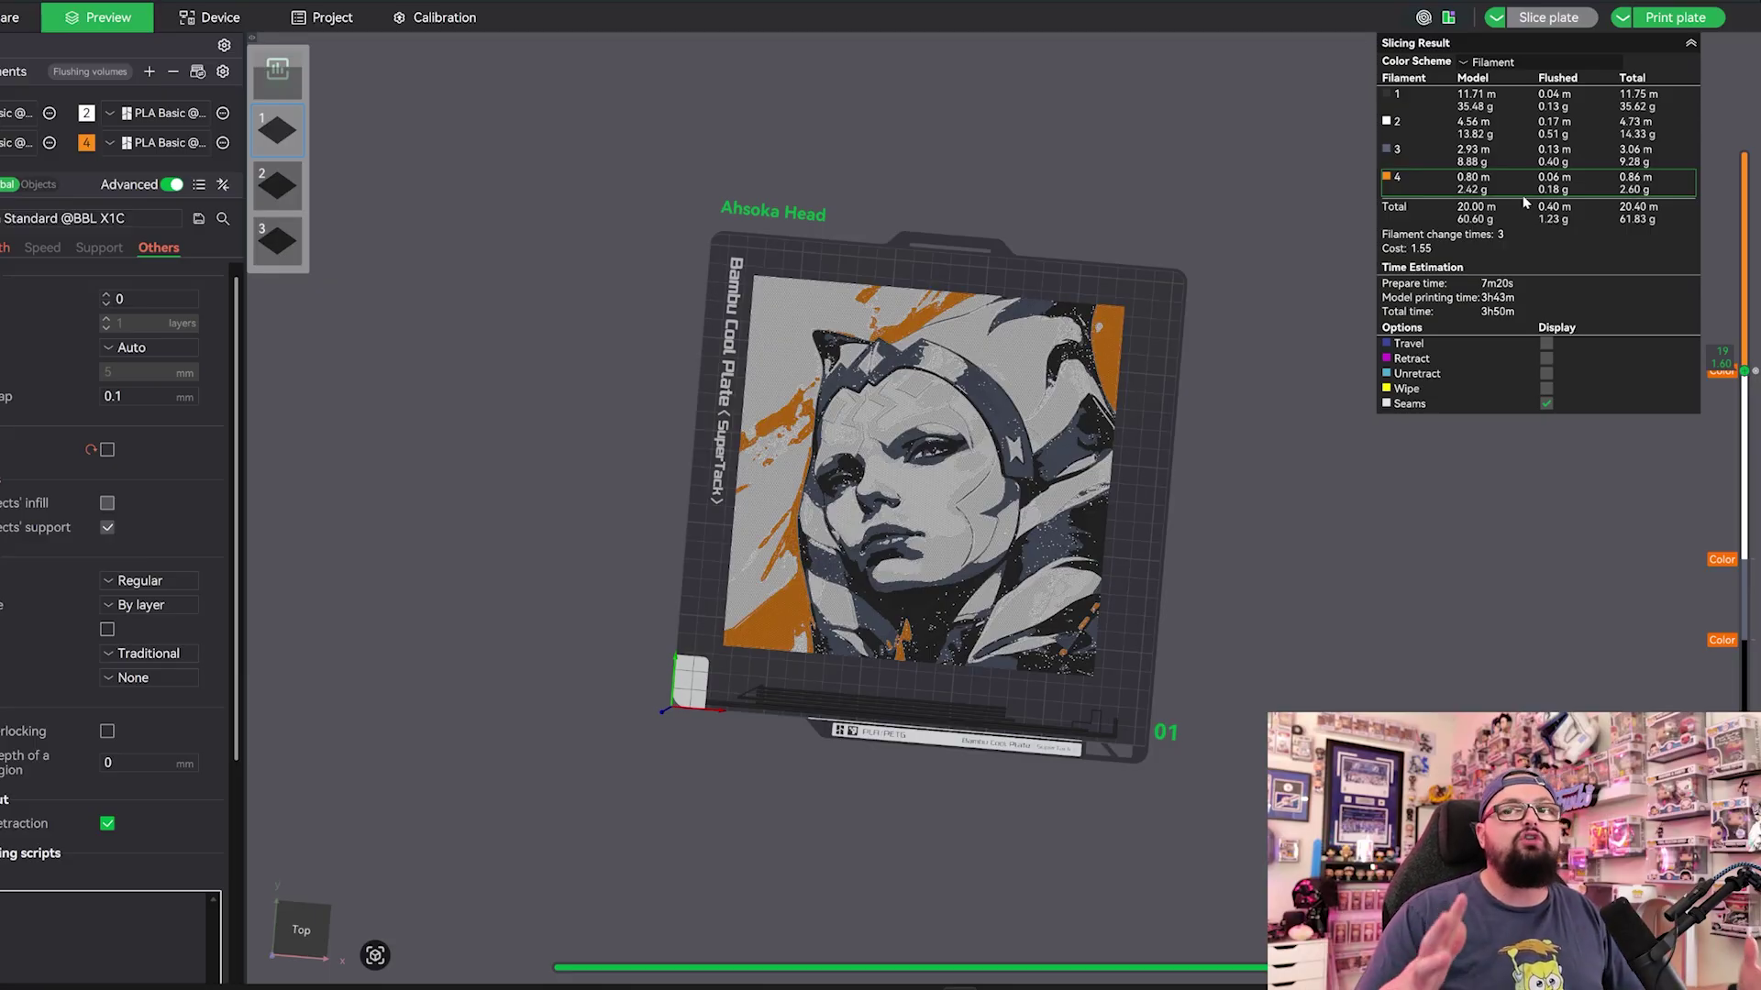
left_click_drag(713, 526, 1336, 638)
left_click_drag(1507, 398, 911, 345)
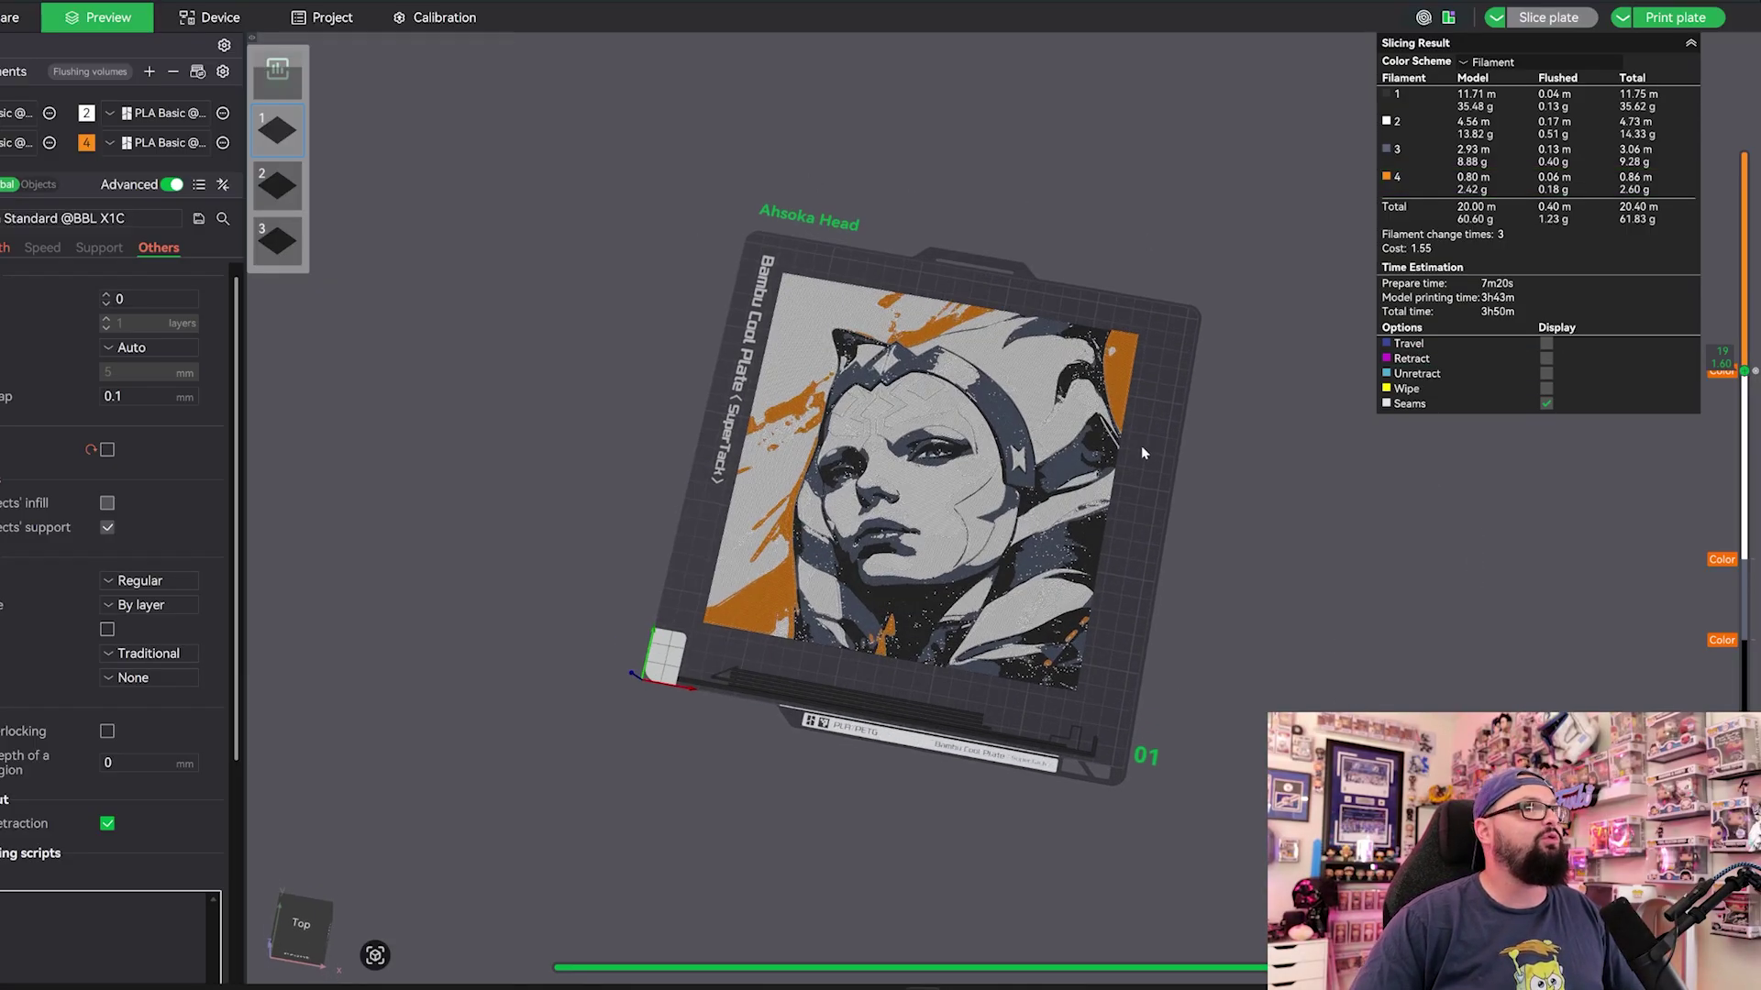
left_click(275, 195)
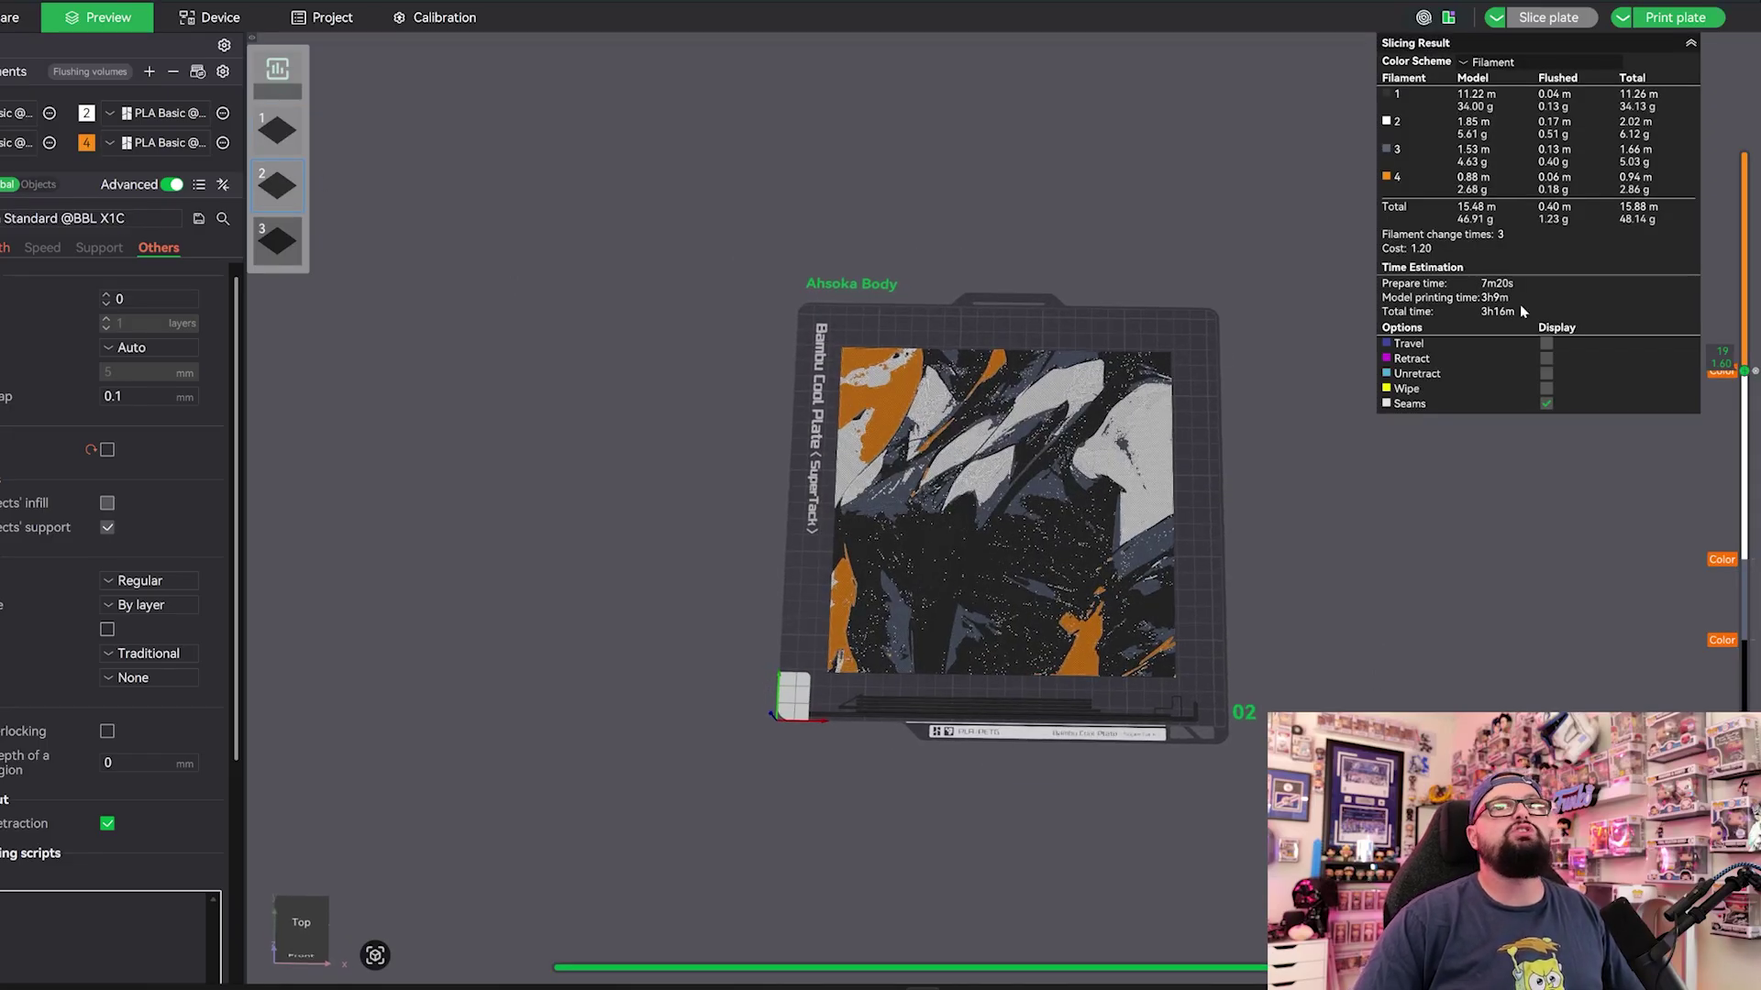
left_click(297, 237)
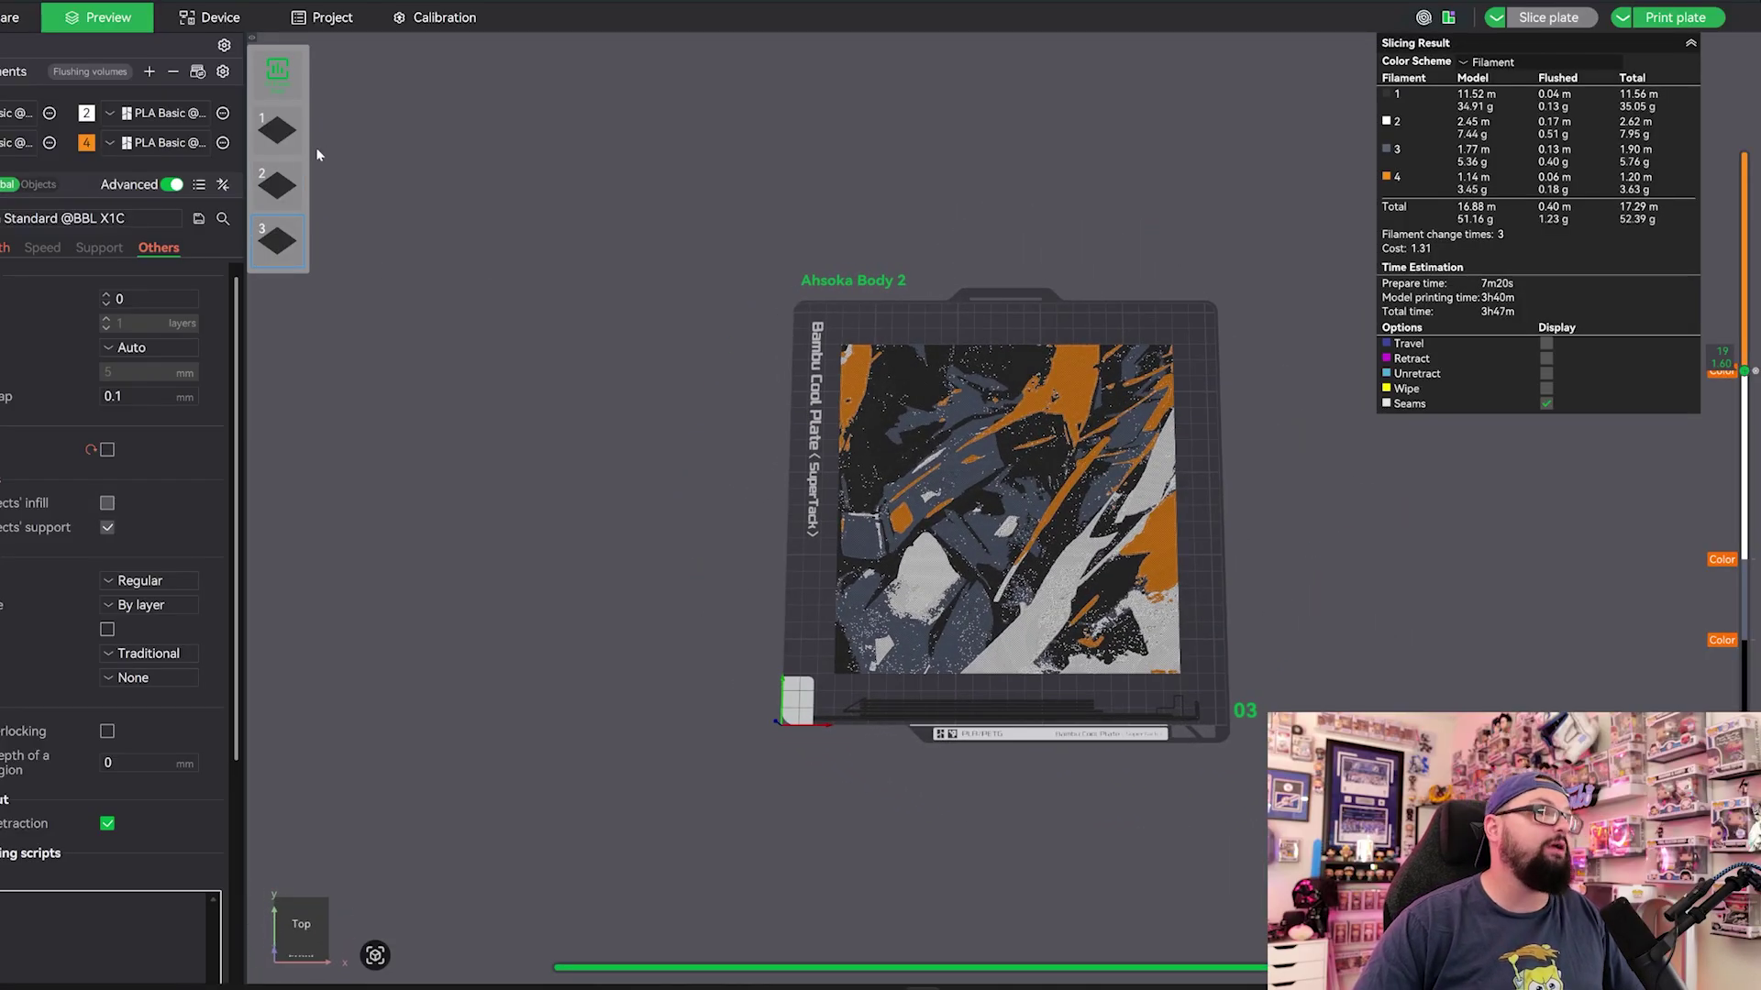
left_click(278, 130)
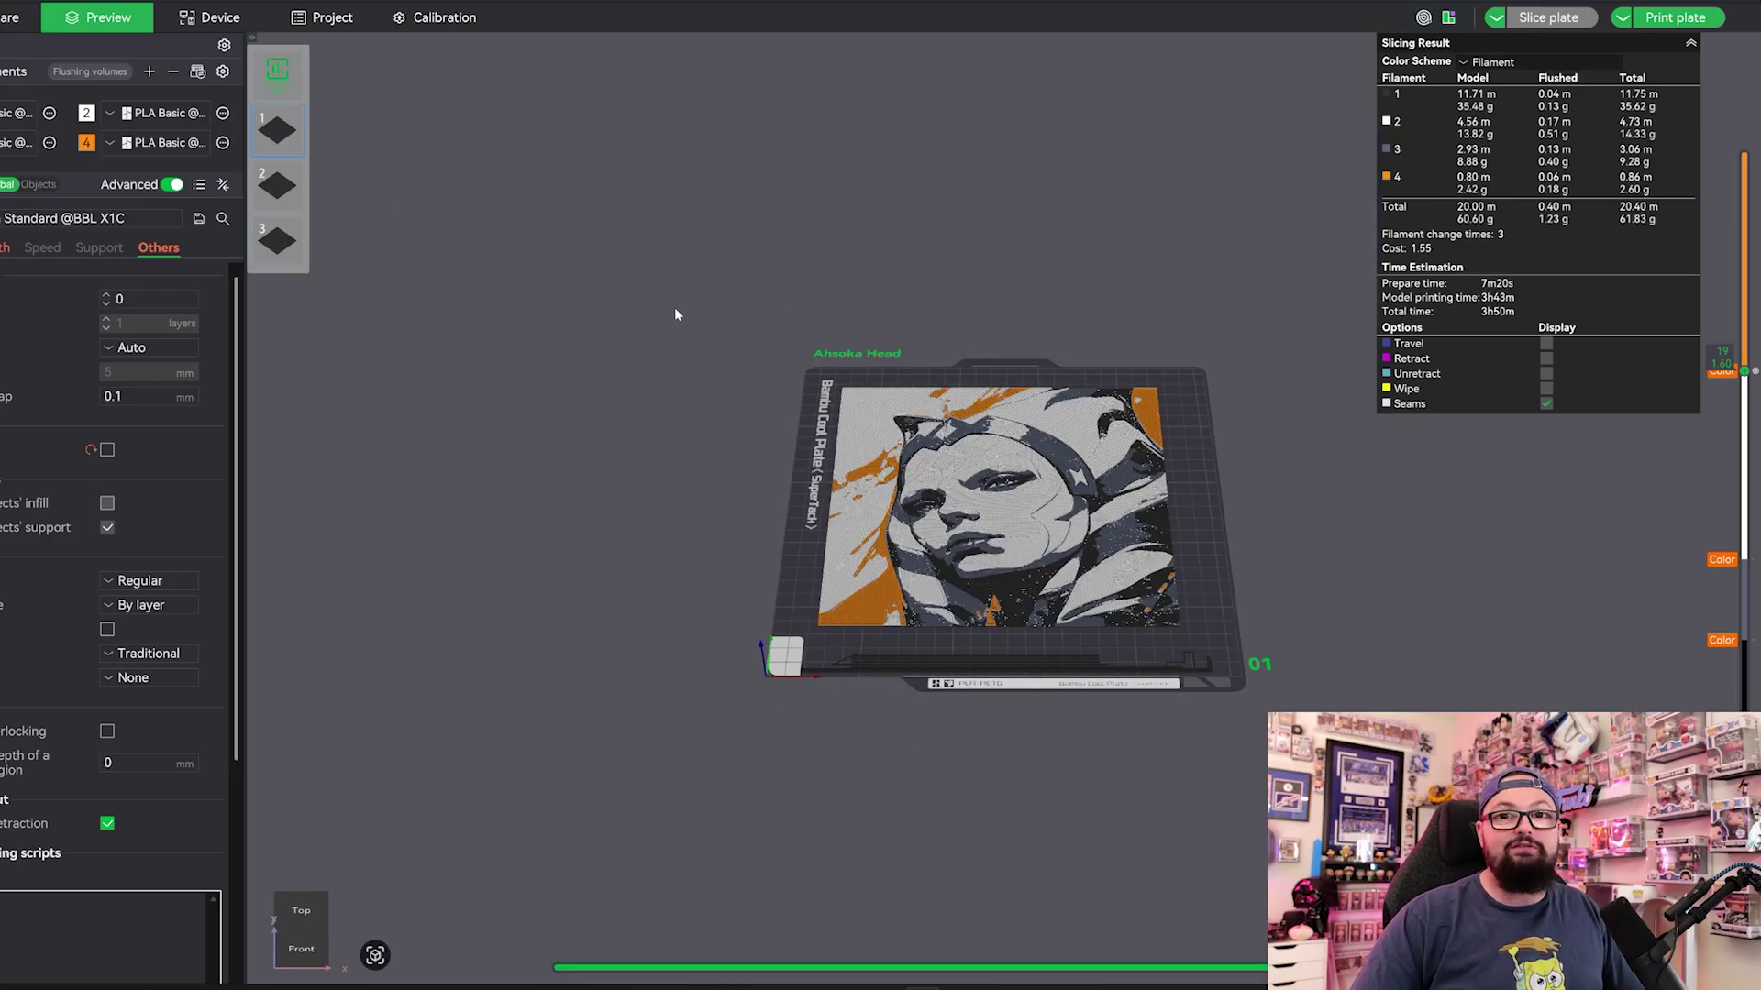